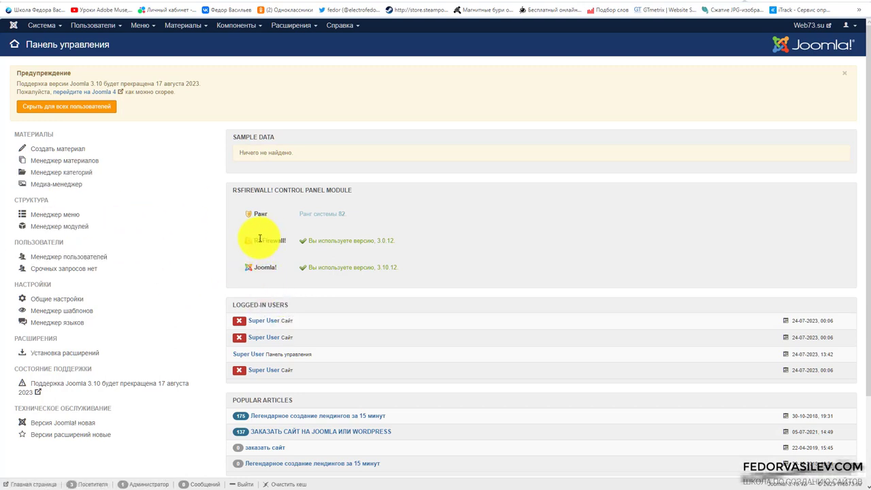
# Examine the RSFirewall! module on the control panel, including the RSFirewall! and Joomla version lines
pyautogui.moveTo(253, 240); pyautogui.dragTo(286, 240)
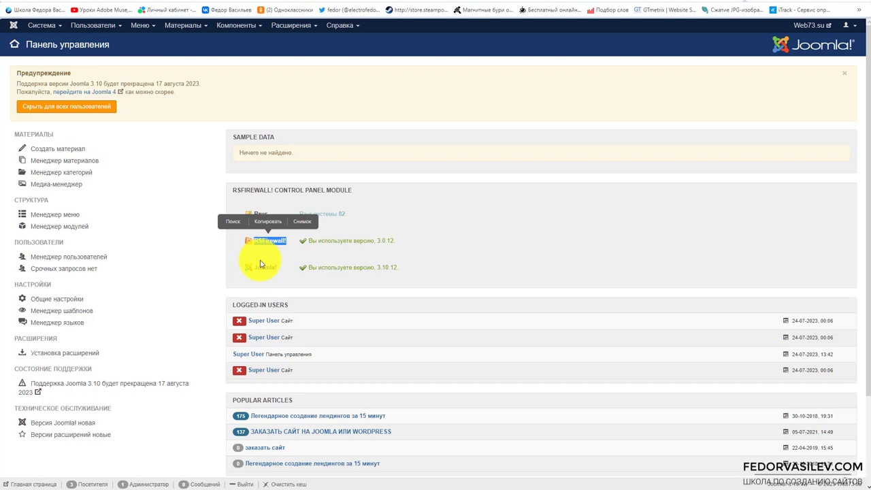
pyautogui.click(449, 251)
pyautogui.scroll(-1, 449, 245)
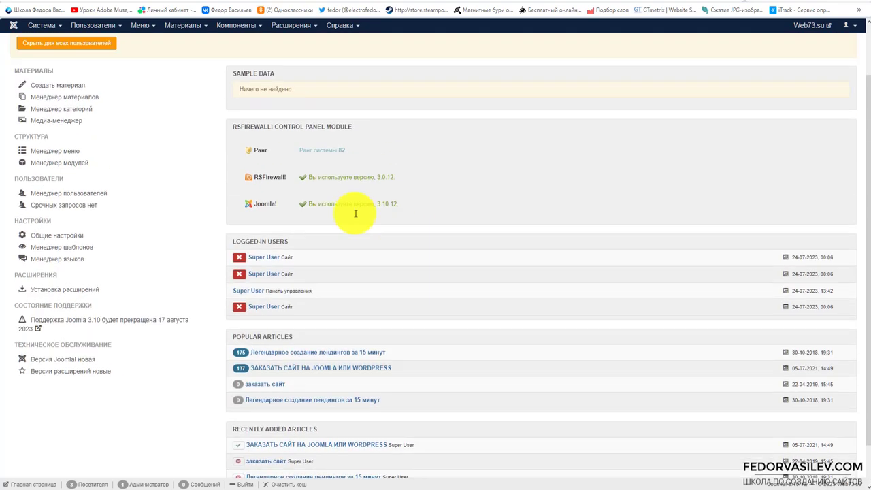
pyautogui.scroll(1, 356, 213)
# Open the Forms component and look through its list of forms
pyautogui.click(184, 28)
pyautogui.moveTo(234, 32)
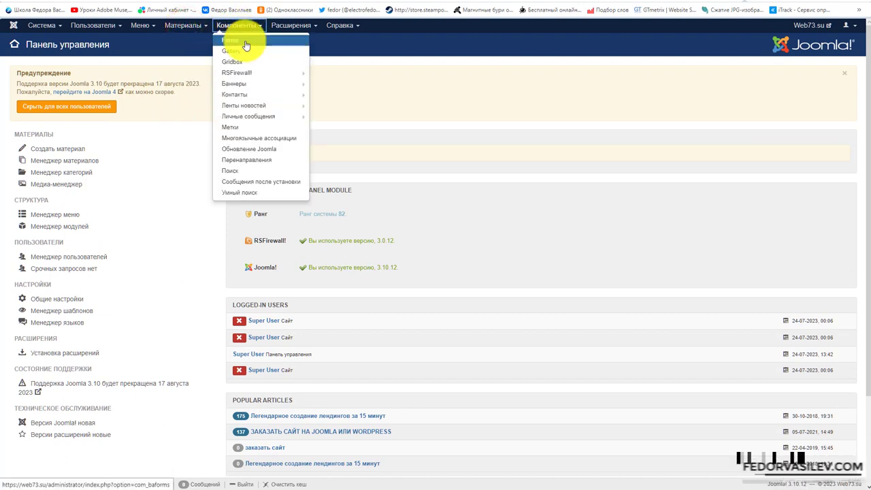
pyautogui.click(246, 45)
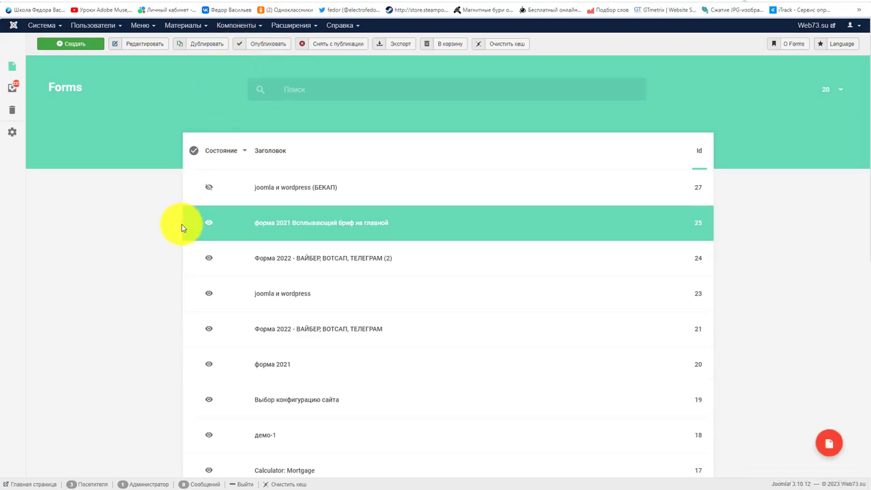
pyautogui.scroll(-6, 181, 226)
pyautogui.scroll(6, 174, 228)
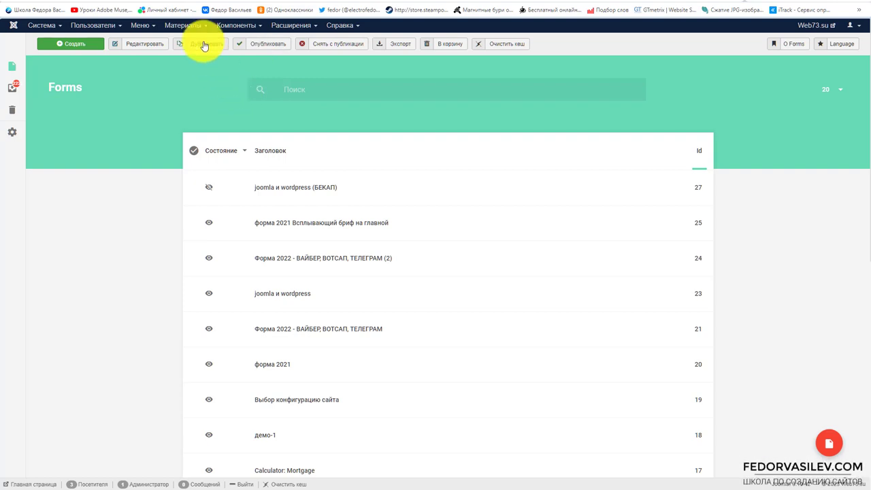
# View the Gallery component's gallery list and bring up the Gridbox dashboard
pyautogui.click(238, 25)
pyautogui.click(237, 44)
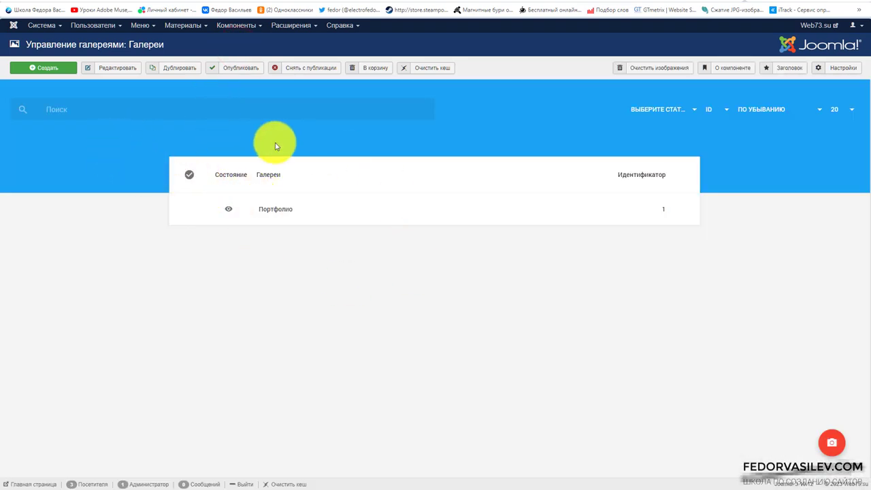
pyautogui.click(233, 25)
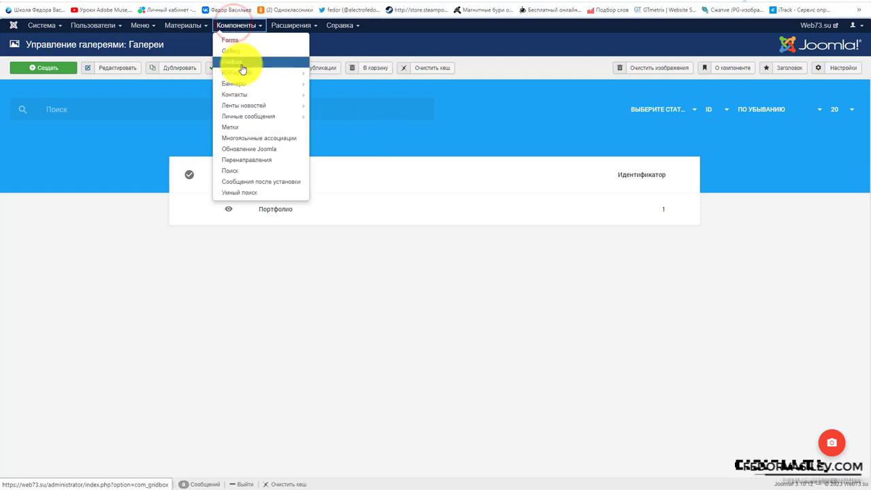
pyautogui.click(238, 61)
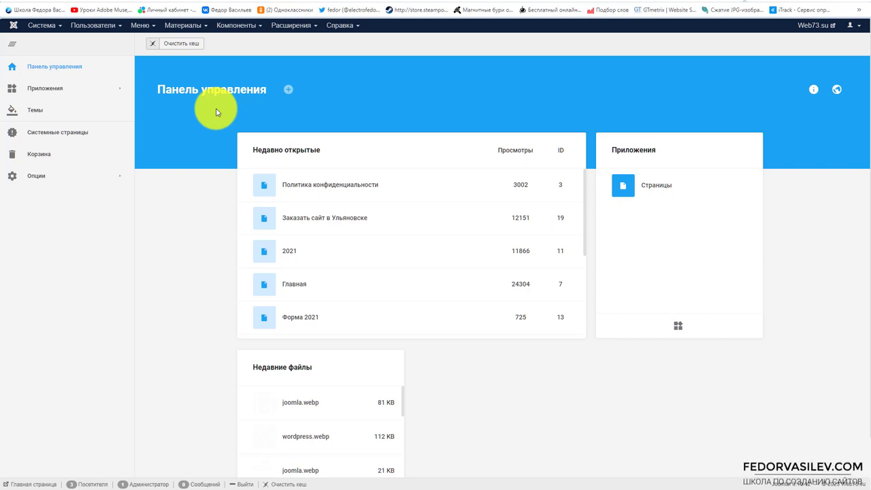
# Check the Gridbox version number in the component's information window and close it
pyautogui.click(813, 89)
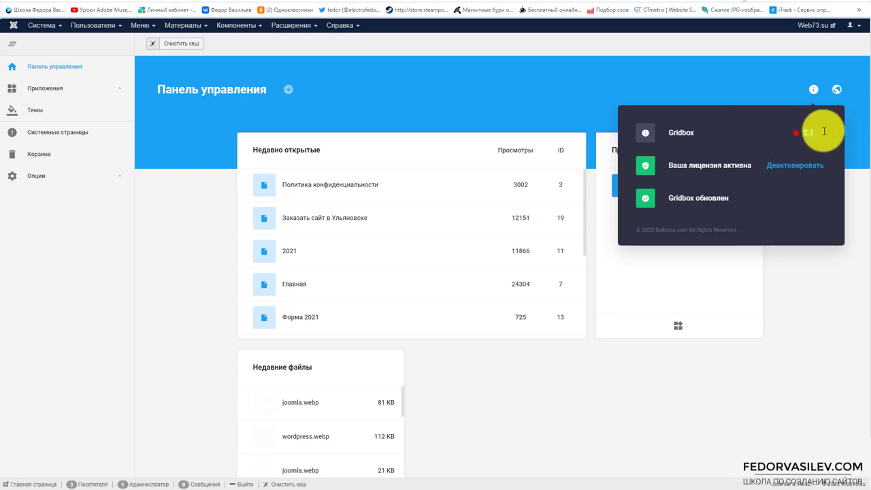
pyautogui.moveTo(825, 133); pyautogui.dragTo(796, 132)
pyautogui.click(372, 81)
# Open the list of site template styles
pyautogui.click(222, 25)
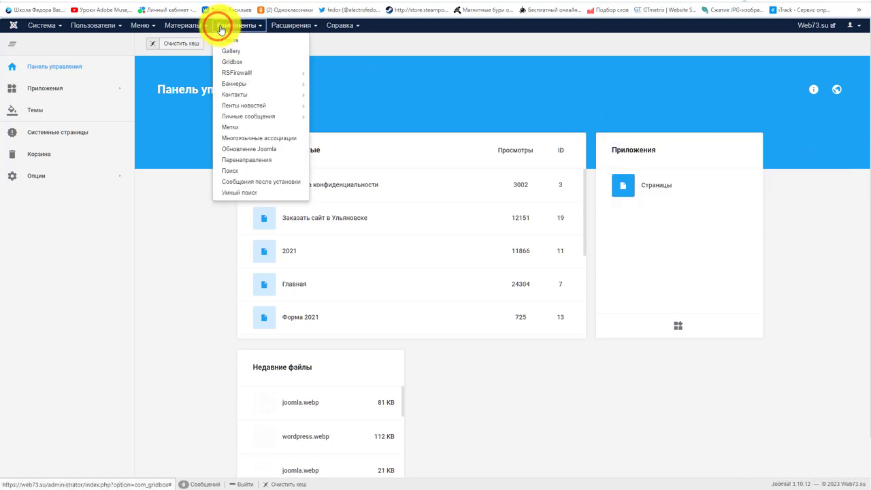
pyautogui.moveTo(257, 72)
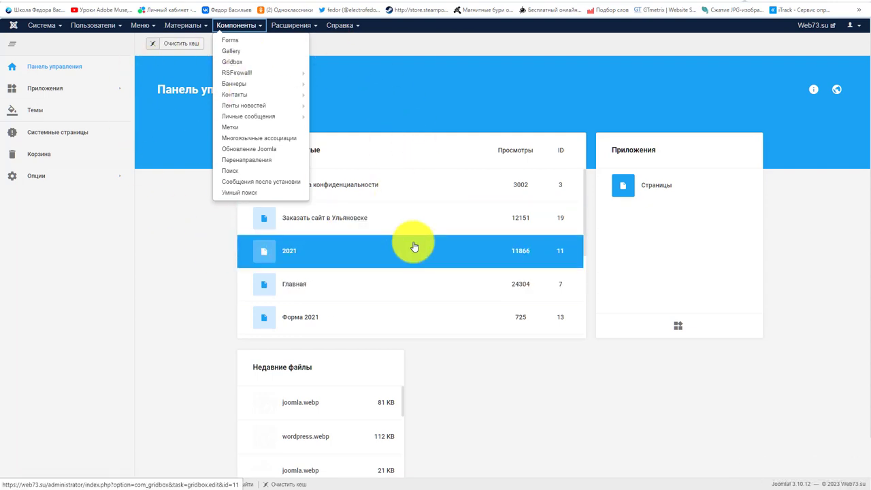
pyautogui.click(299, 25)
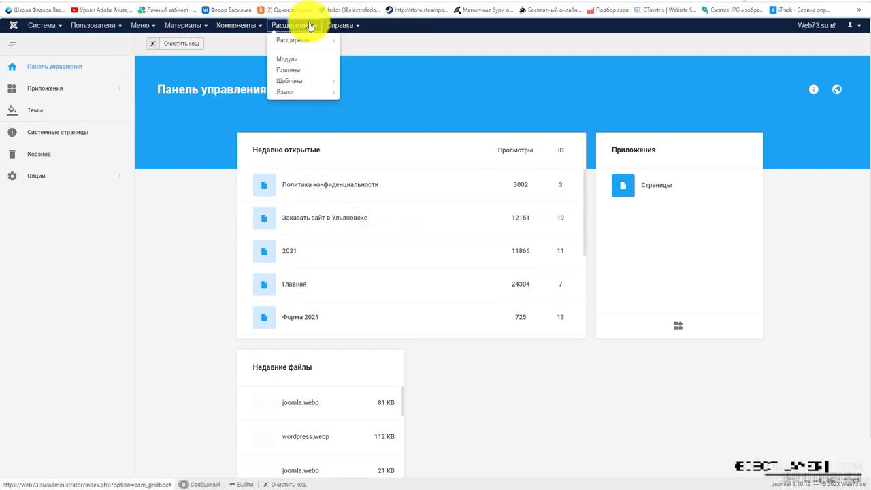
pyautogui.click(304, 78)
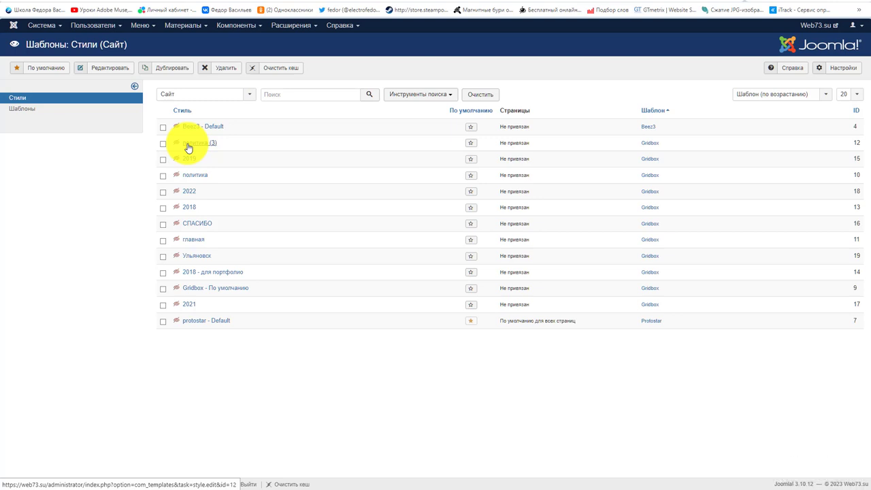
# Open the Joomla plugin manager
pyautogui.click(231, 25)
pyautogui.moveTo(289, 26)
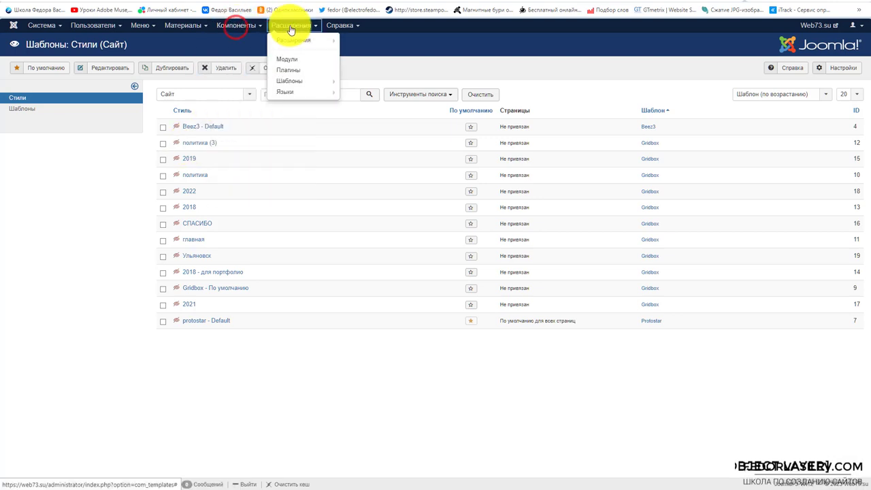
pyautogui.click(302, 75)
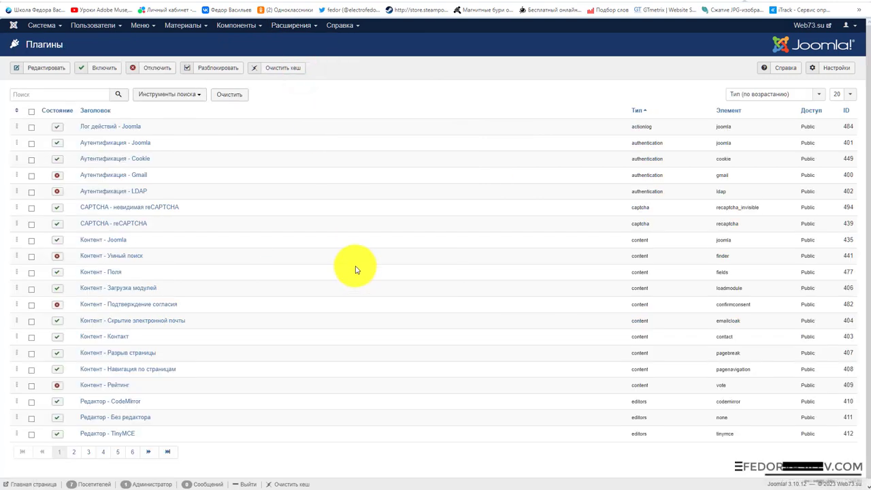
# Filter the plugins by the state Включено and search for "labs"
pyautogui.click(159, 96)
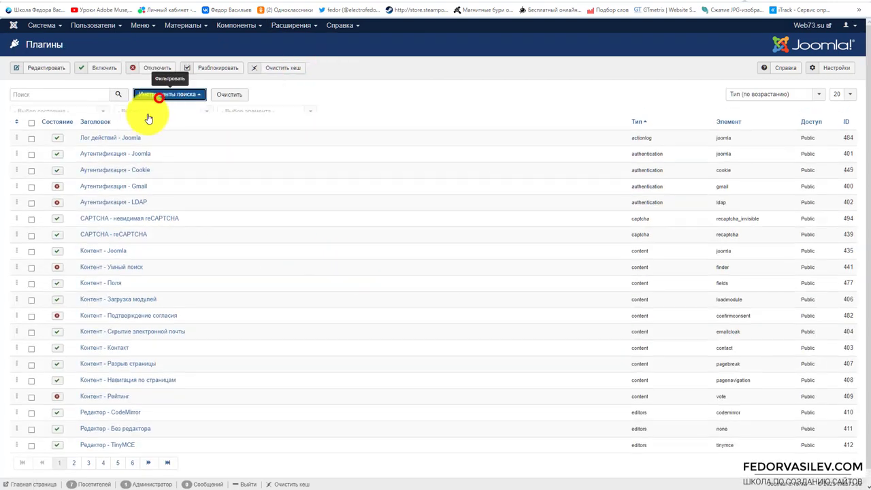
pyautogui.click(59, 112)
pyautogui.click(43, 136)
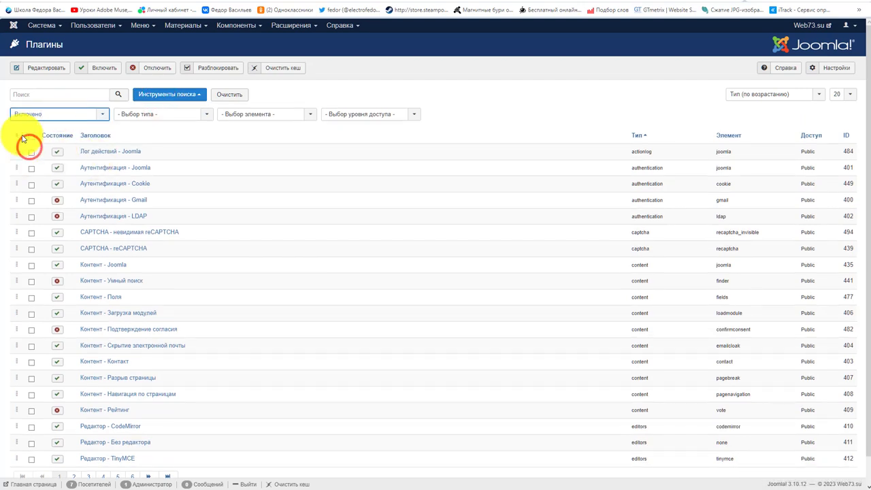
pyautogui.click(33, 97)
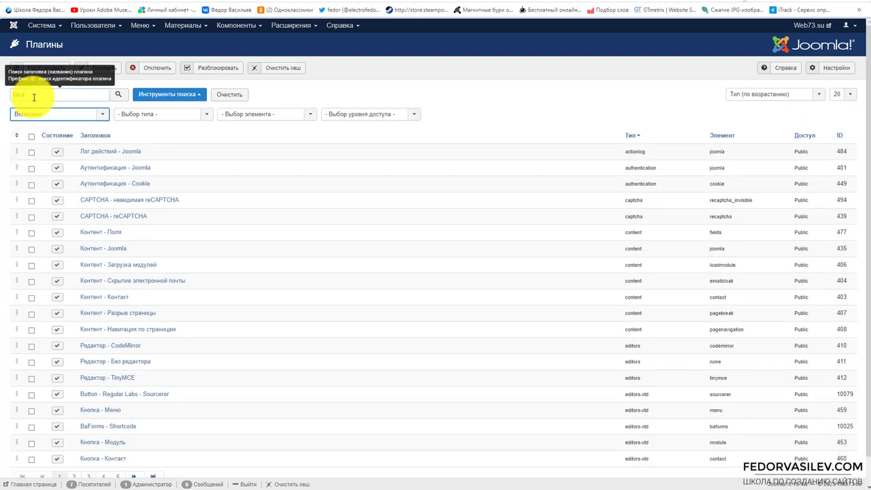
pyautogui.press('Return')
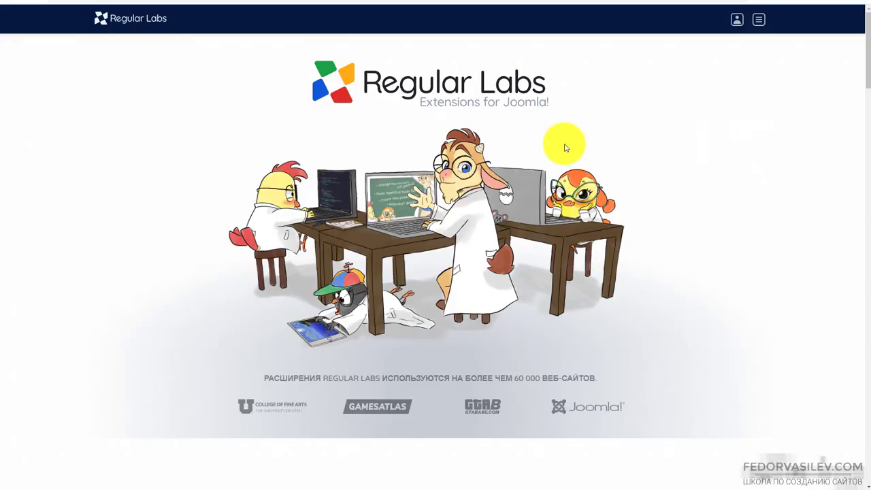
# Switch to the Regular Labs website and browse its catalogue of Joomla extensions
pyautogui.scroll(-7, 322, 93)
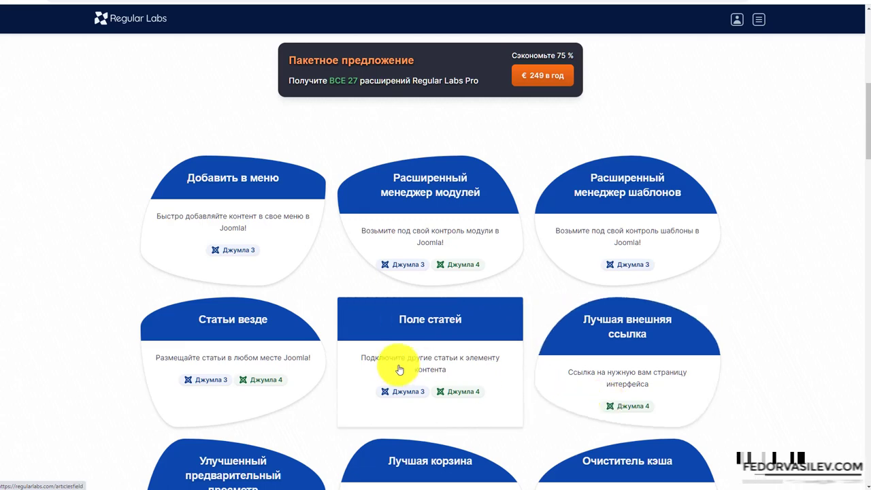
pyautogui.scroll(-4, 401, 369)
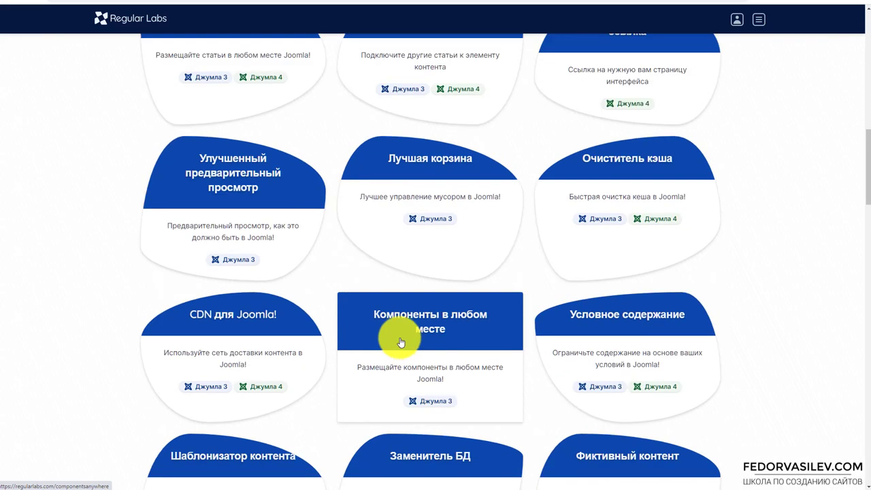
pyautogui.scroll(-2, 400, 342)
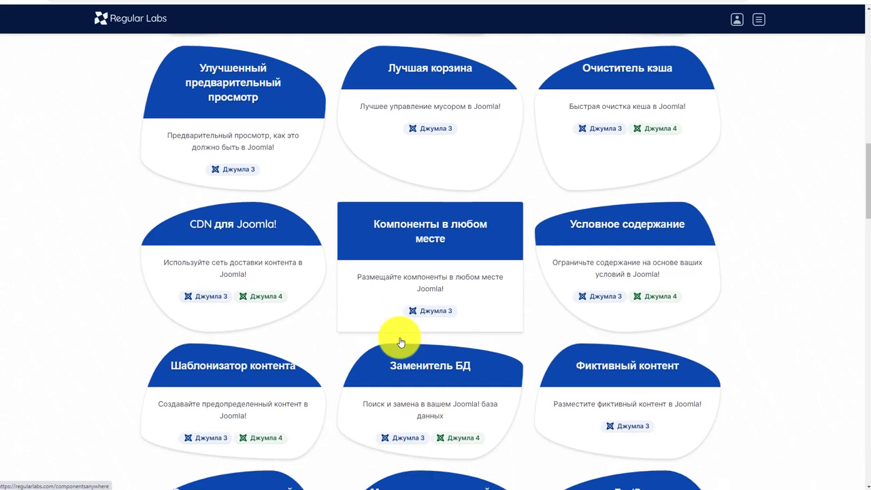
pyautogui.scroll(-1, 401, 342)
pyautogui.scroll(-1, 401, 342)
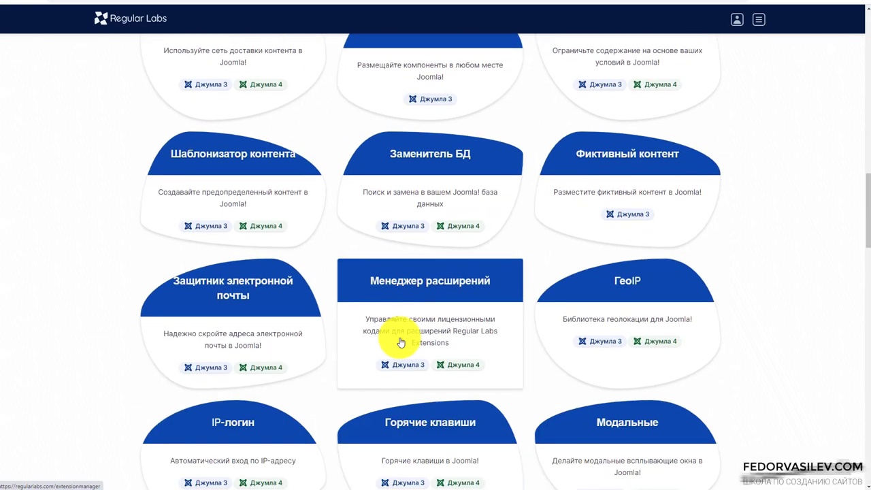
pyautogui.scroll(-2, 401, 342)
pyautogui.scroll(-2, 399, 340)
pyautogui.scroll(-2, 399, 341)
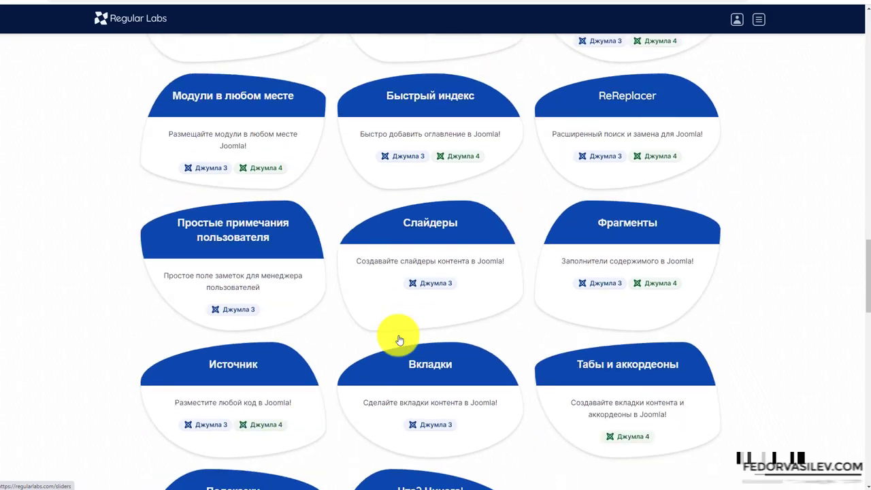
pyautogui.scroll(-2, 400, 340)
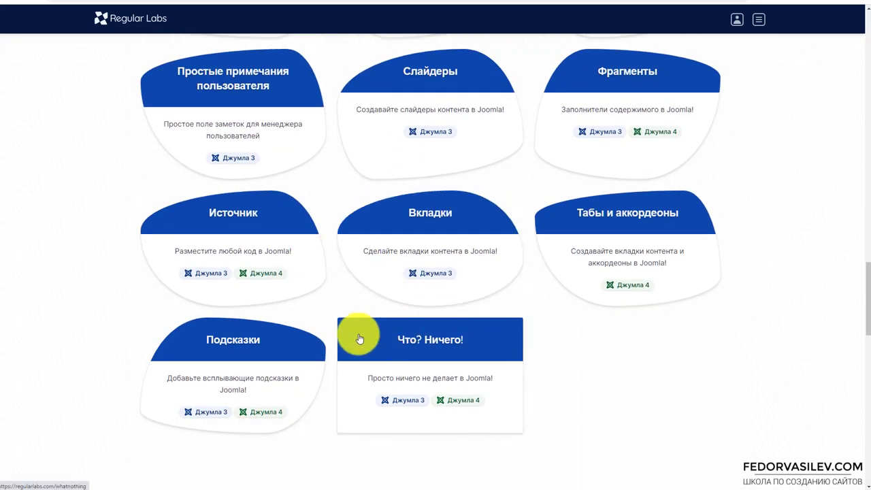
pyautogui.scroll(4, 415, 279)
pyautogui.scroll(5, 200, 204)
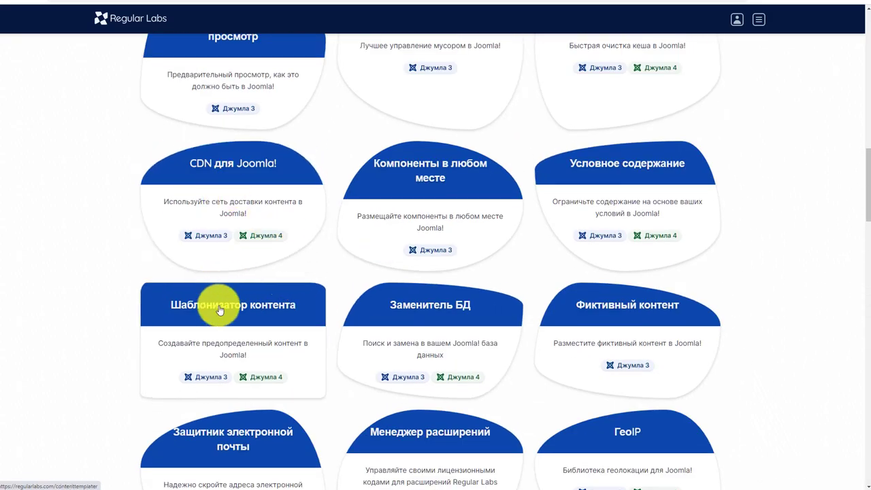
pyautogui.scroll(10, 200, 243)
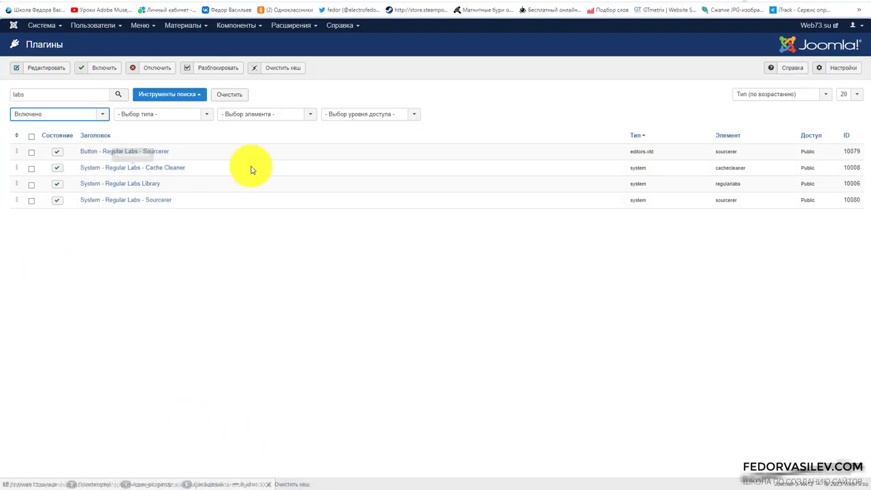
# Back in the Joomla plugin list, examine the Sourcerer button, Cache Cleaner and Regular Labs Library entries
pyautogui.click(176, 151)
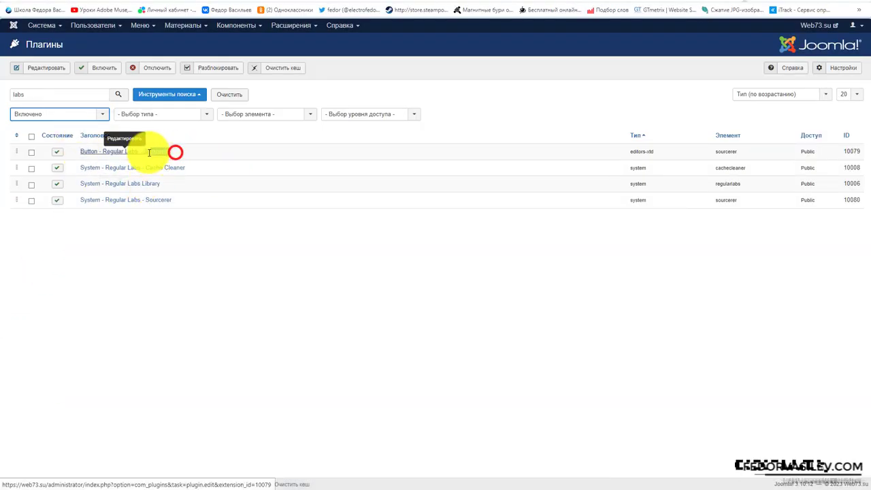
pyautogui.moveTo(187, 167); pyautogui.dragTo(148, 167)
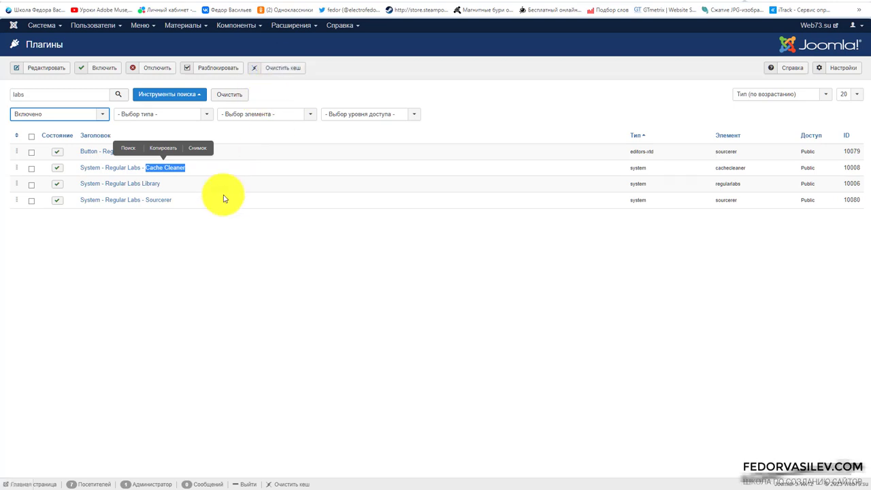
pyautogui.moveTo(162, 184); pyautogui.dragTo(80, 184)
pyautogui.click(174, 223)
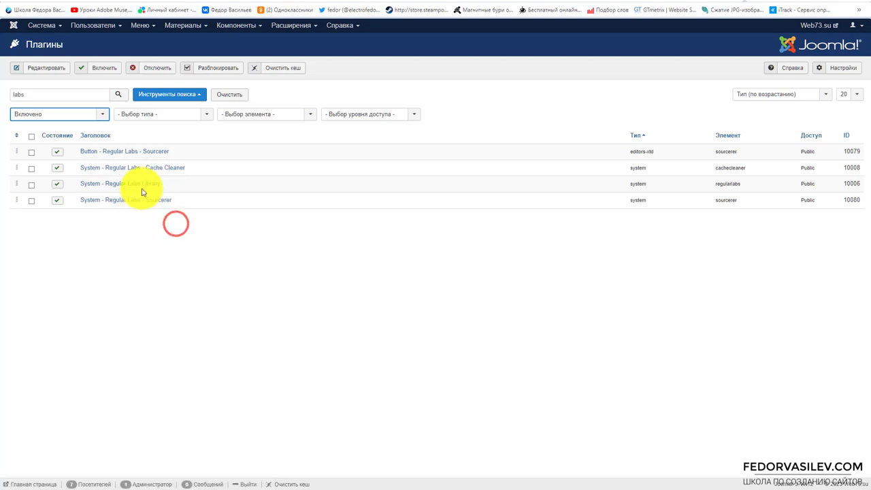
pyautogui.moveTo(191, 167); pyautogui.dragTo(107, 181)
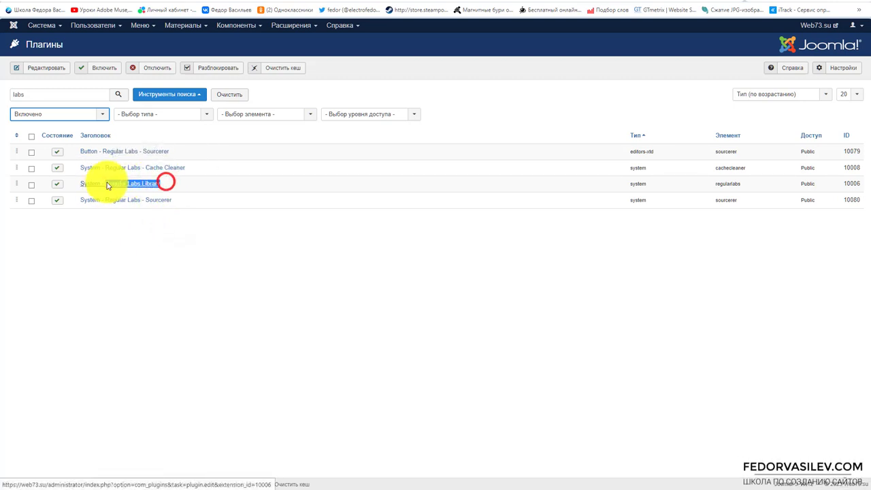
pyautogui.click(152, 214)
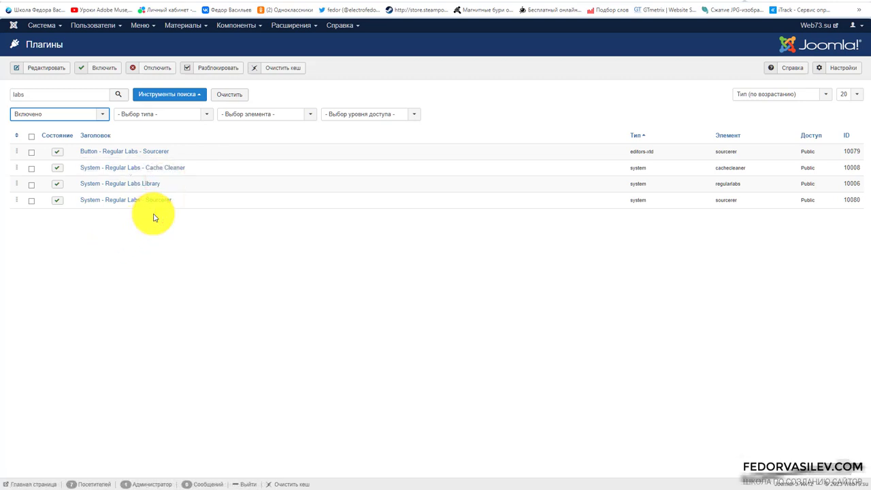
# Compare the Button and System entries of the Regular Labs Sourcerer plugin
pyautogui.moveTo(71, 146); pyautogui.dragTo(99, 151)
pyautogui.moveTo(193, 200); pyautogui.dragTo(105, 205)
pyautogui.moveTo(177, 150); pyautogui.dragTo(145, 166)
pyautogui.moveTo(176, 197); pyautogui.dragTo(146, 200)
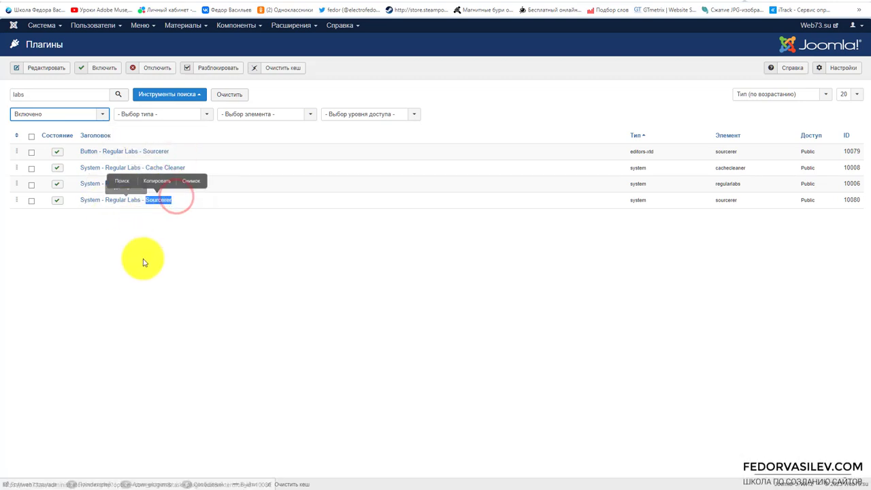
pyautogui.click(165, 217)
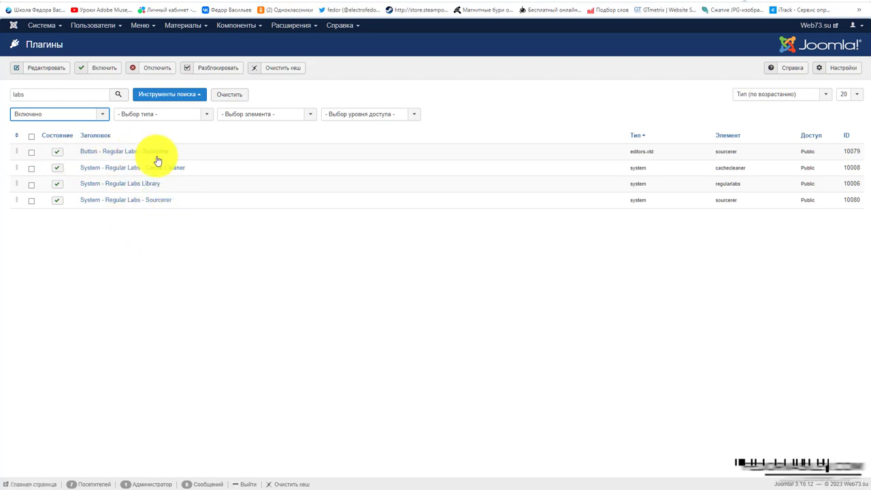
# Copy the name "Cache Cleaner" from the Regular Labs system plugin's title
pyautogui.moveTo(99, 167); pyautogui.dragTo(100, 167)
pyautogui.hotkey('ctrl', 'c')
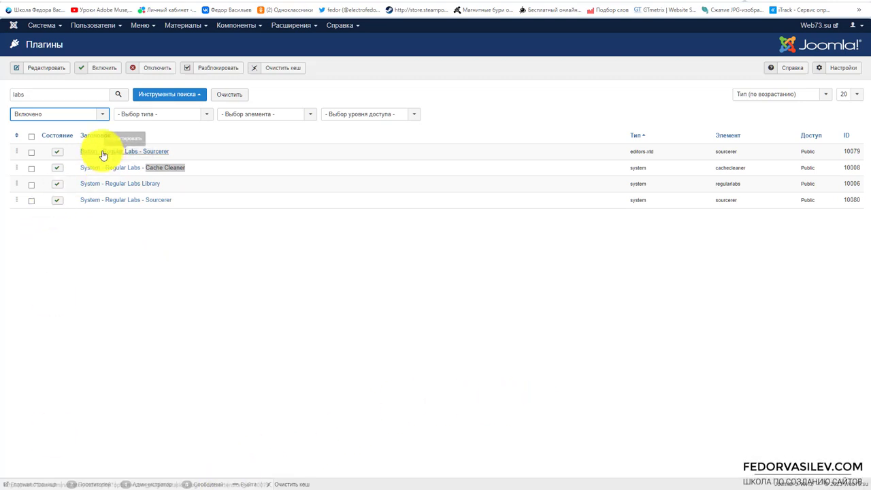
# Switch to Notepad, add "Cache Cleaner" below "Sourcerer" in the note, and minimize the note window
pyautogui.hotkey('alt', 'Tab')
pyautogui.hotkey('ctrl', 'v')
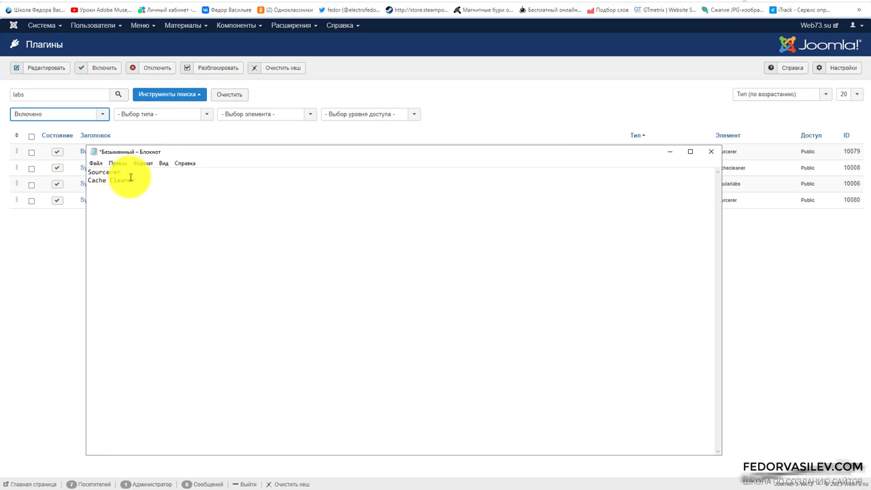
pyautogui.click(670, 151)
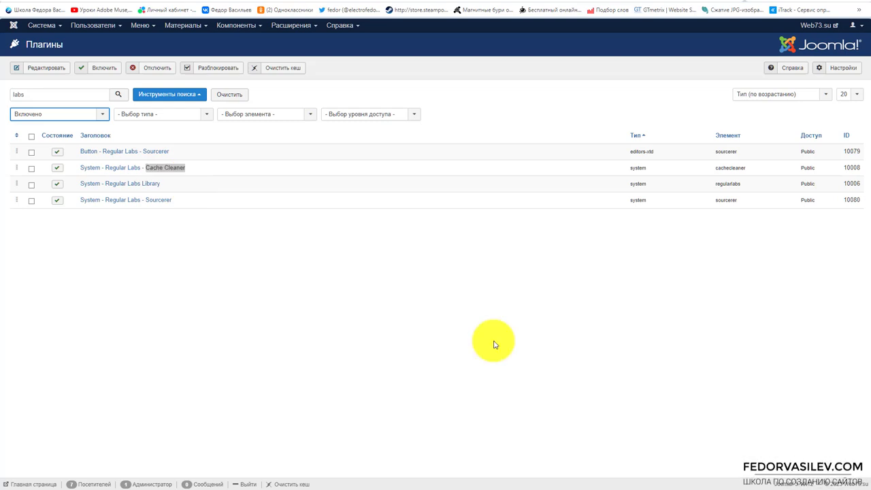
# Examine the Regular Labs Library entry alongside the Cache Cleaner and Sourcerer entries in the plugin list
pyautogui.click(212, 270)
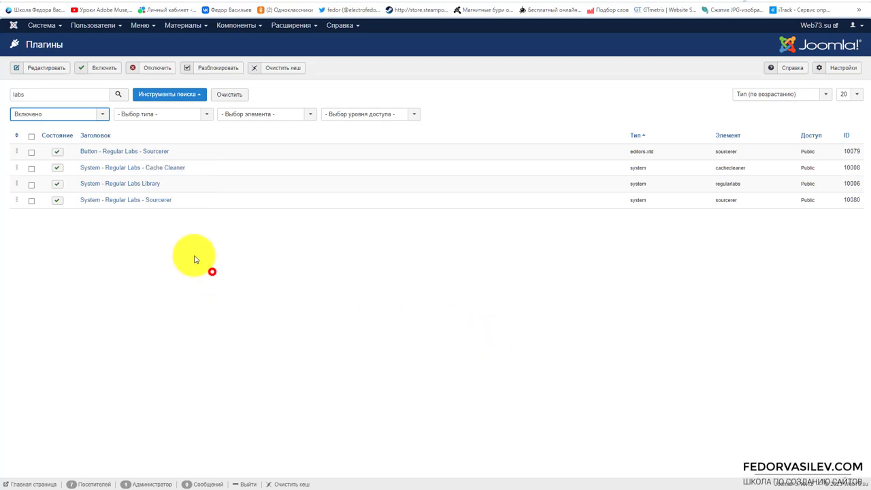
pyautogui.moveTo(196, 166); pyautogui.dragTo(120, 184)
pyautogui.click(166, 183)
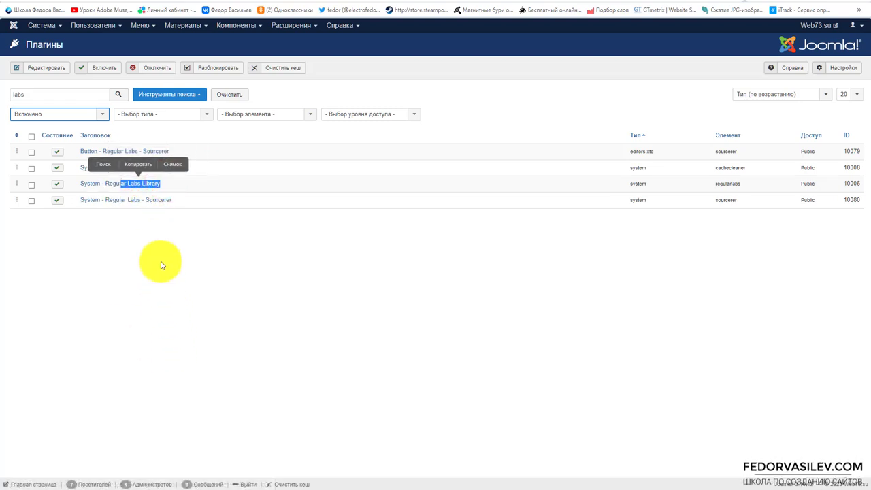
pyautogui.click(168, 236)
pyautogui.moveTo(168, 184); pyautogui.dragTo(134, 183)
pyautogui.click(249, 243)
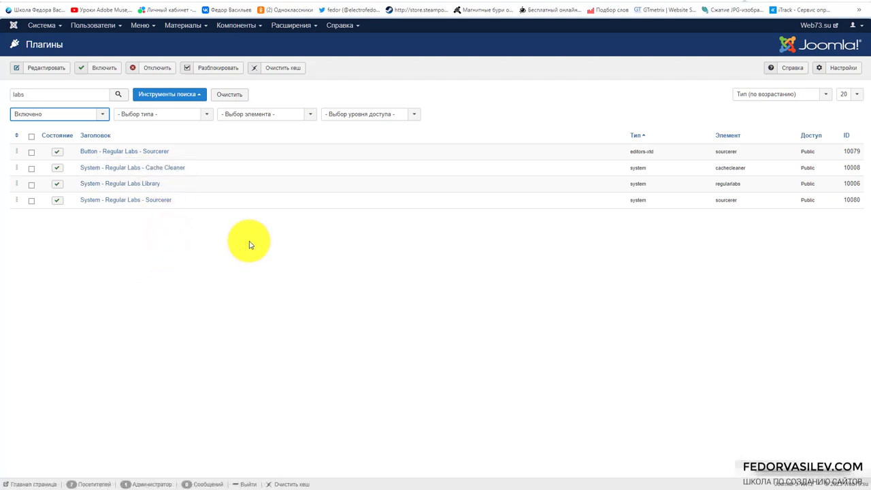
pyautogui.moveTo(181, 184); pyautogui.dragTo(130, 168)
pyautogui.click(202, 247)
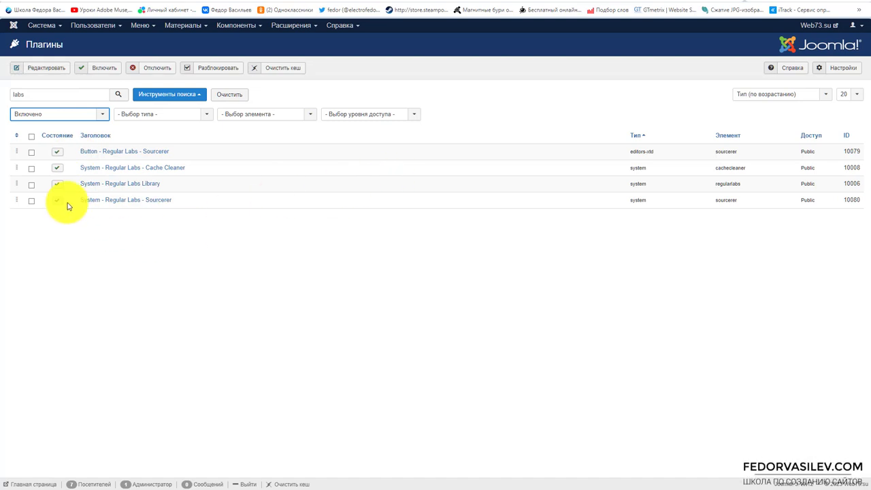
pyautogui.moveTo(181, 210); pyautogui.dragTo(132, 155)
pyautogui.click(212, 235)
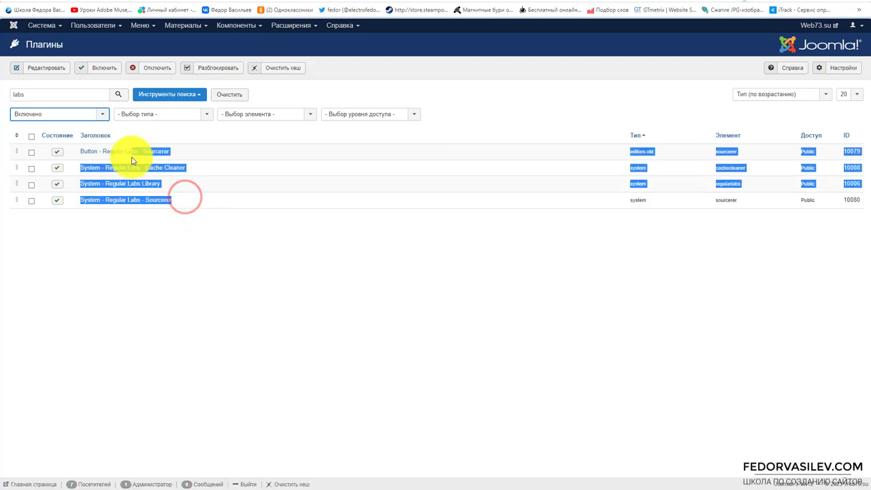
pyautogui.click(189, 217)
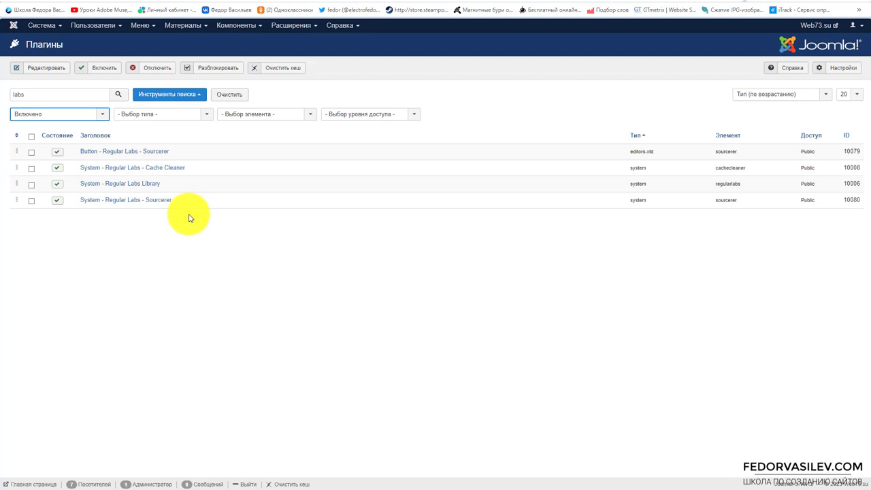
# Look at the packages folder inside the cachecleaner-v8.2.2.zip archive, then return to the Cache Cleaner entry in the Joomla plugin list
pyautogui.hotkey('alt', 'Tab')
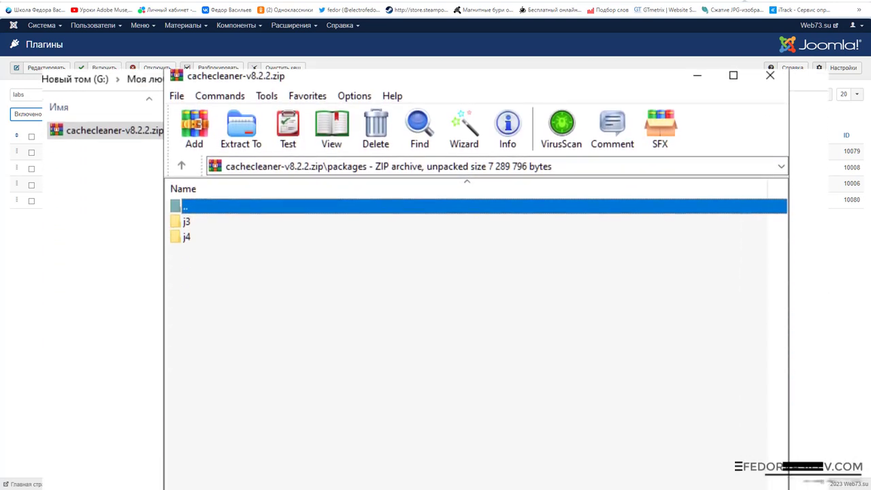
pyautogui.hotkey('alt', 'Tab')
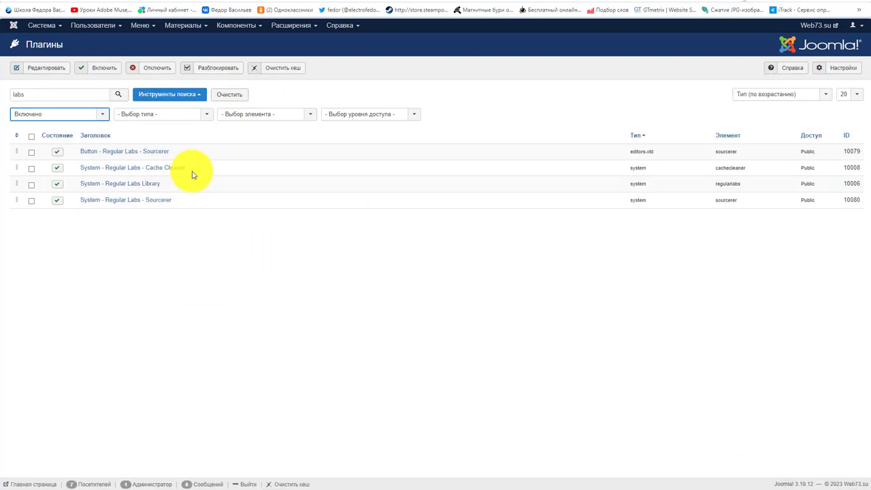
pyautogui.moveTo(193, 170); pyautogui.dragTo(145, 168)
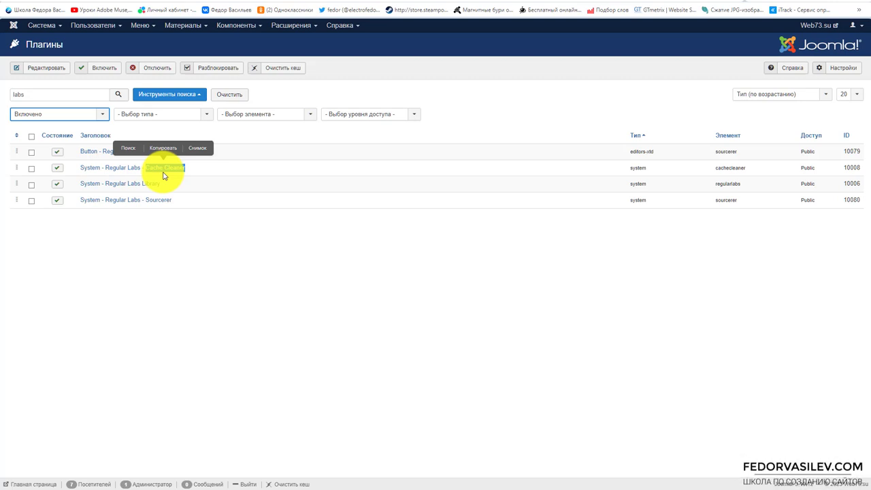
pyautogui.click(182, 222)
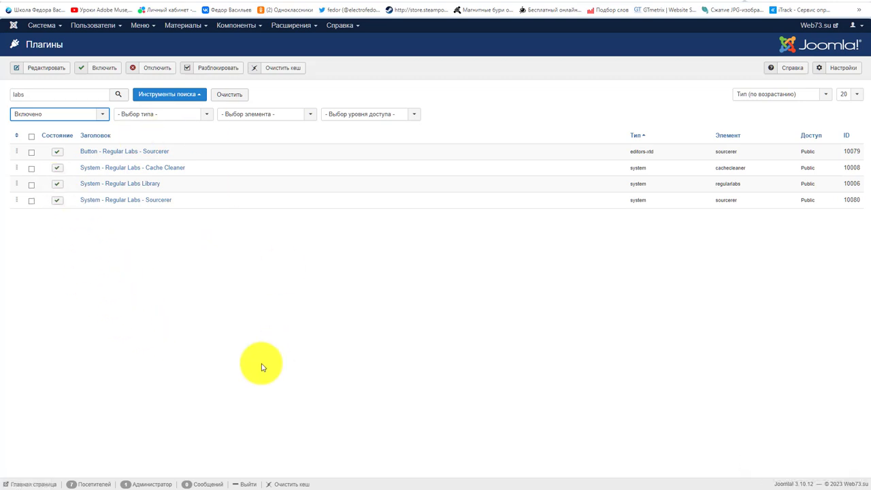
pyautogui.moveTo(200, 170); pyautogui.dragTo(145, 167)
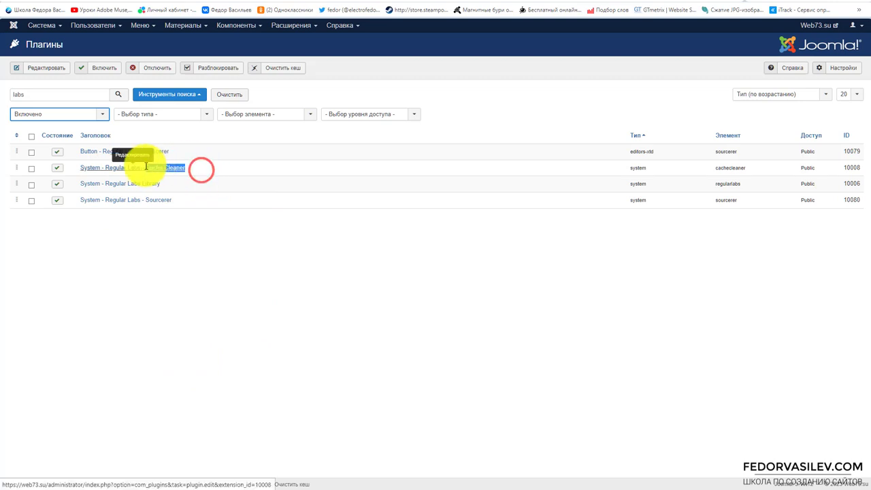
pyautogui.click(127, 319)
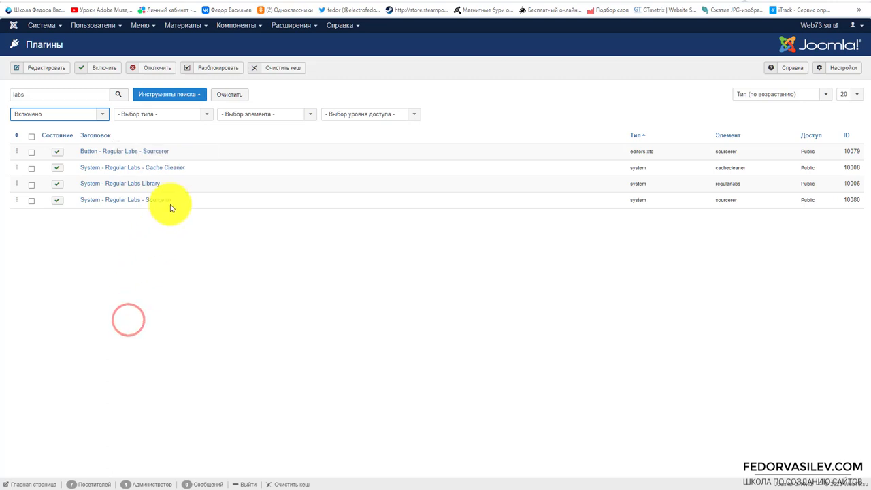
# Compare the Regular Labs Library entry with Cache Cleaner and both Sourcerer entries to see which plugins share the library
pyautogui.moveTo(171, 185); pyautogui.dragTo(130, 186)
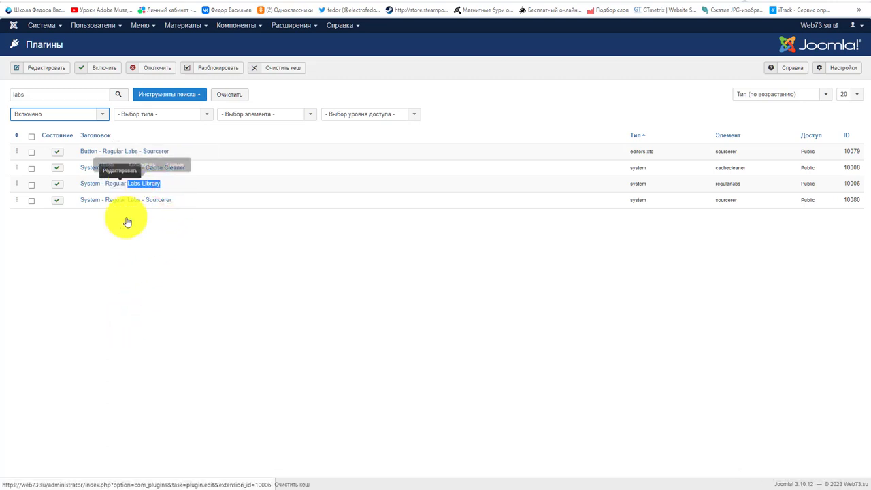
pyautogui.click(227, 255)
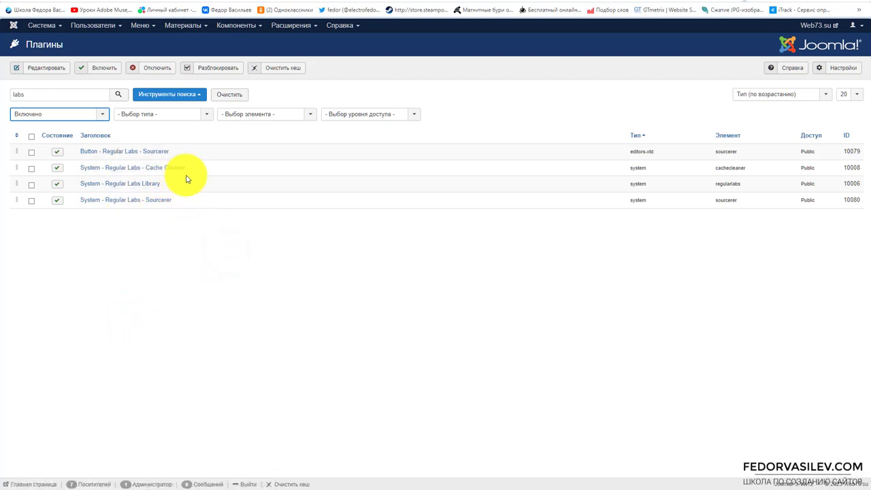
pyautogui.moveTo(198, 168); pyautogui.dragTo(147, 170)
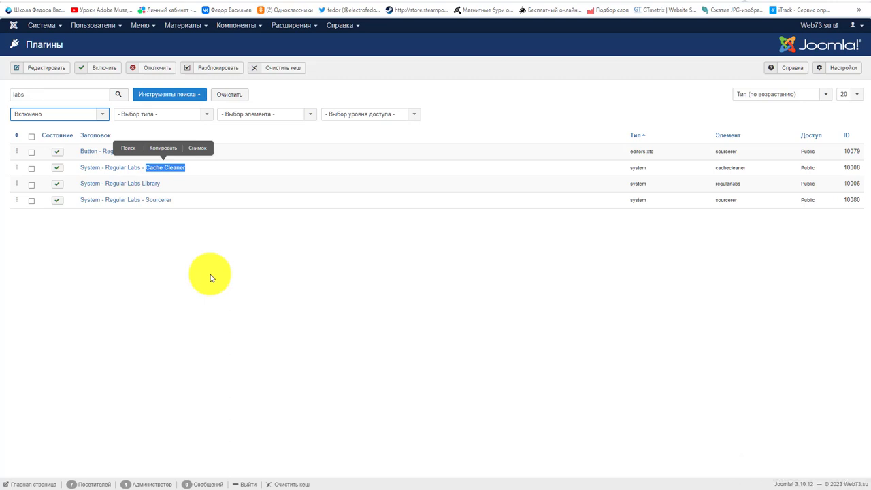
pyautogui.click(211, 268)
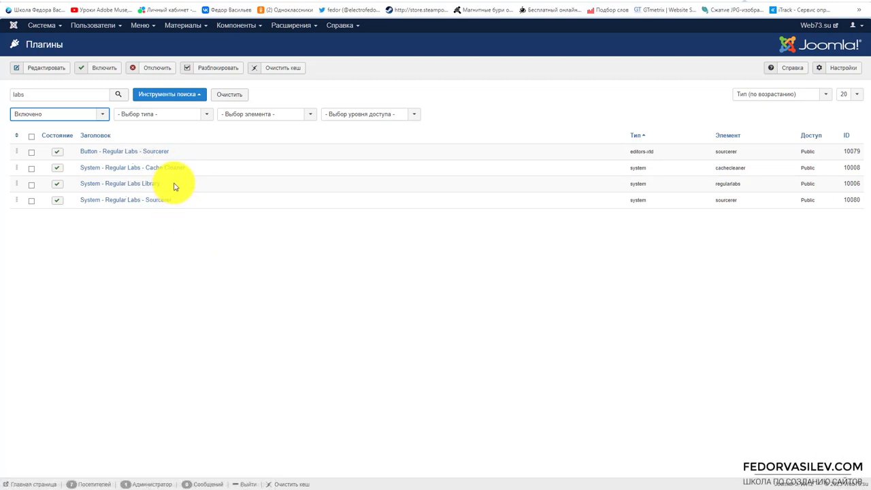
pyautogui.moveTo(171, 181); pyautogui.dragTo(119, 183)
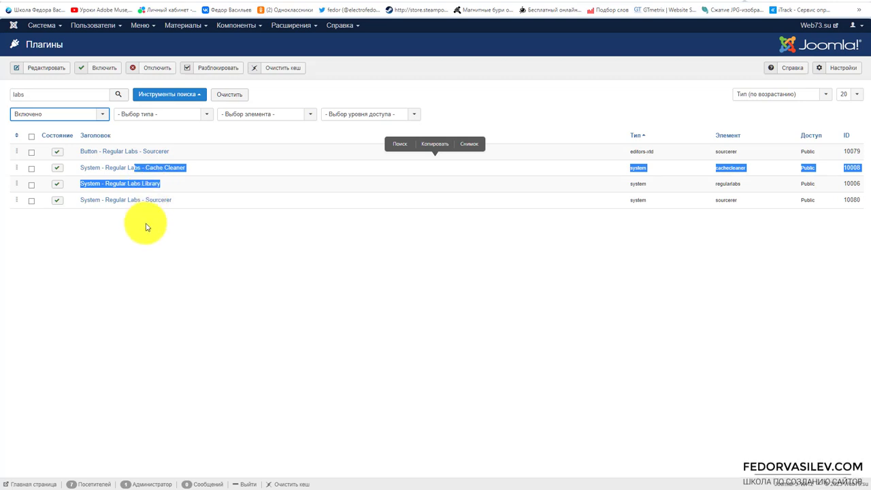
pyautogui.click(122, 255)
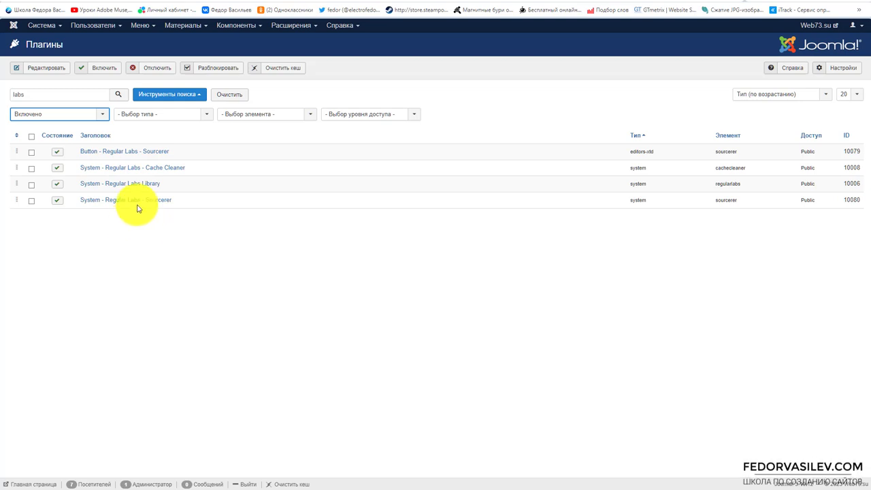
pyautogui.moveTo(166, 188); pyautogui.dragTo(129, 203)
pyautogui.click(152, 230)
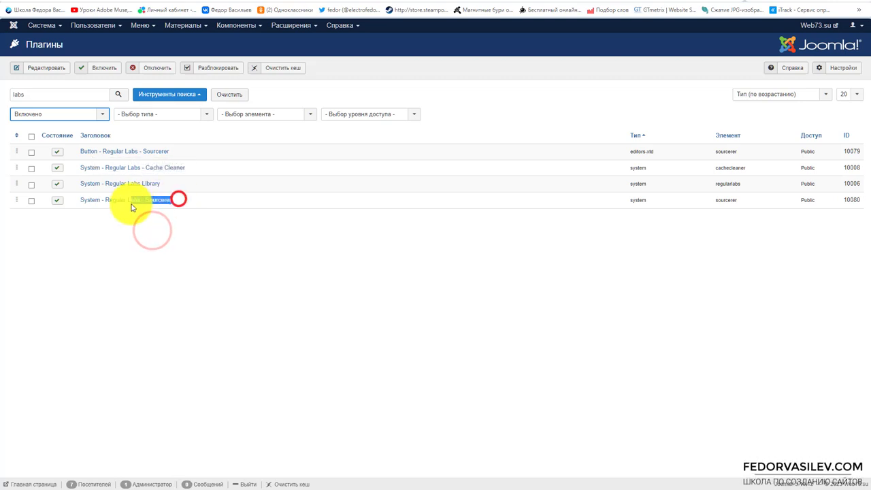
pyautogui.moveTo(179, 145); pyautogui.dragTo(139, 153)
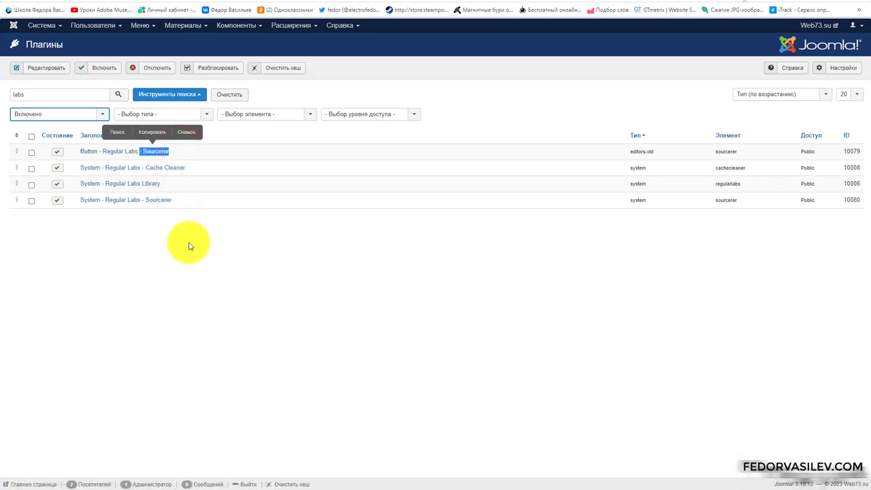
pyautogui.click(197, 219)
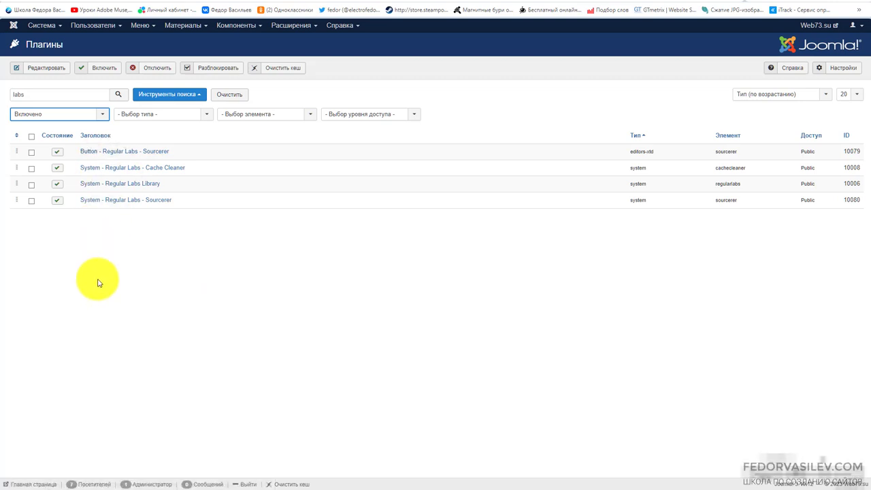
pyautogui.click(205, 238)
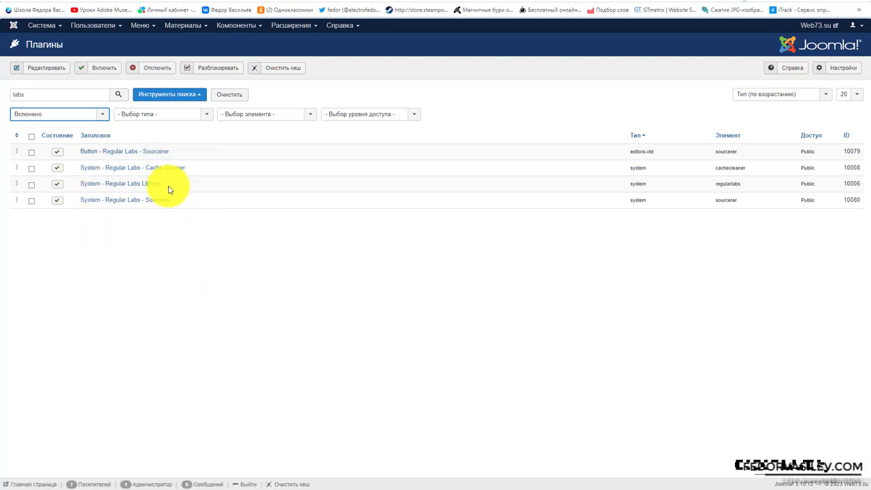
# Copy the name "Cache Cleaner" from the plugin's title and search for it in the extension management list
pyautogui.moveTo(166, 182); pyautogui.dragTo(131, 167)
pyautogui.rightClick(155, 169)
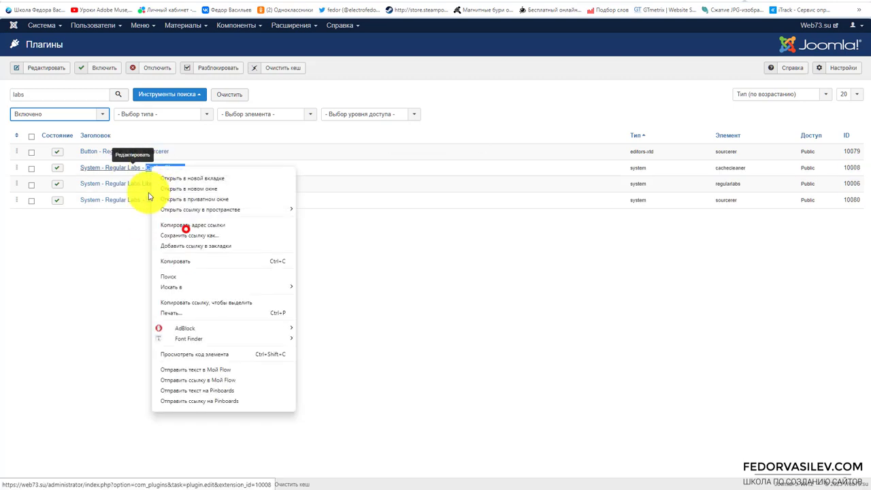
pyautogui.click(168, 260)
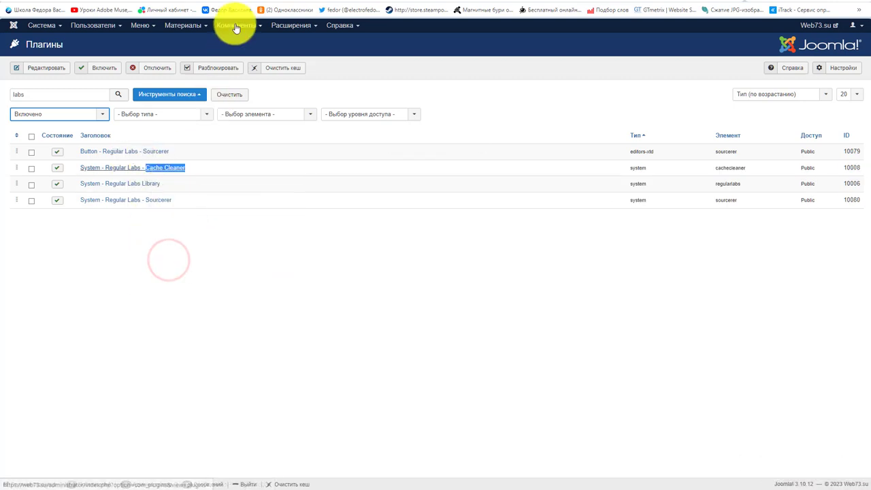
pyautogui.click(292, 25)
pyautogui.moveTo(292, 41)
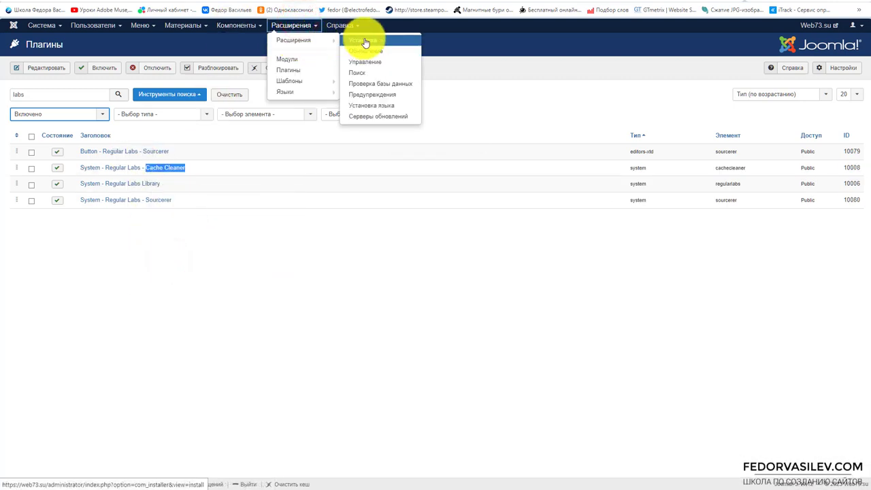
pyautogui.click(372, 62)
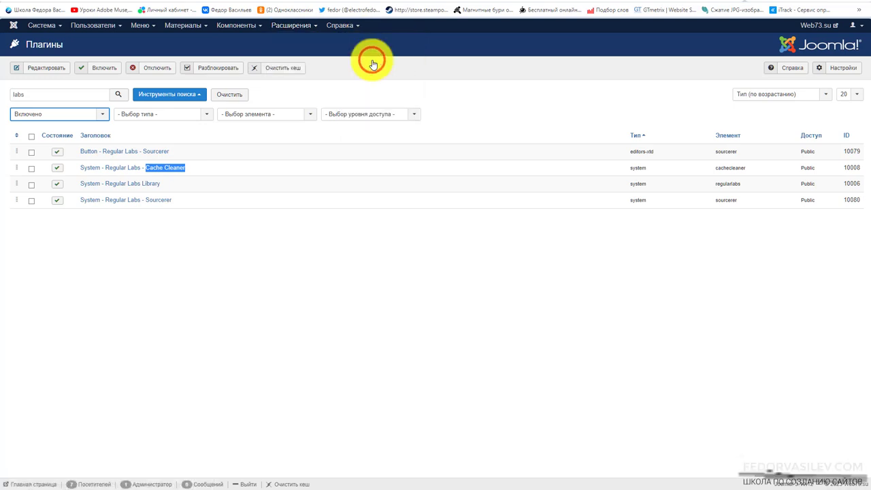
pyautogui.rightClick(225, 93)
pyautogui.click(249, 162)
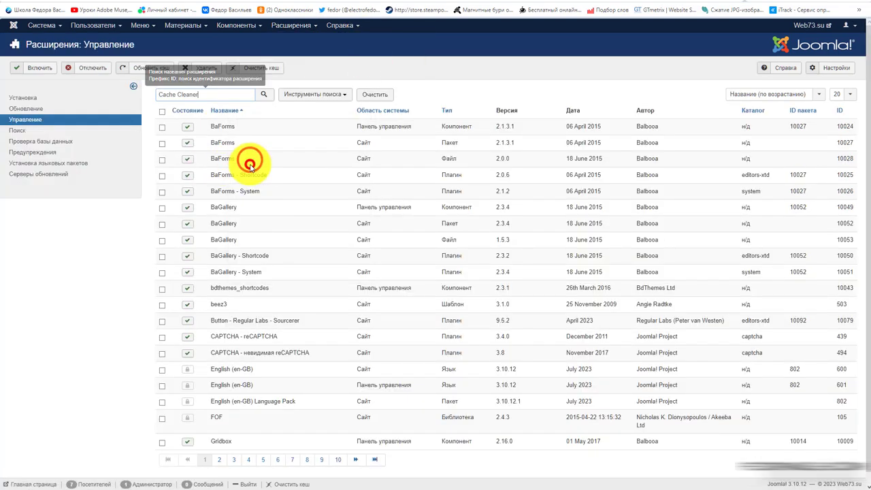
pyautogui.click(263, 93)
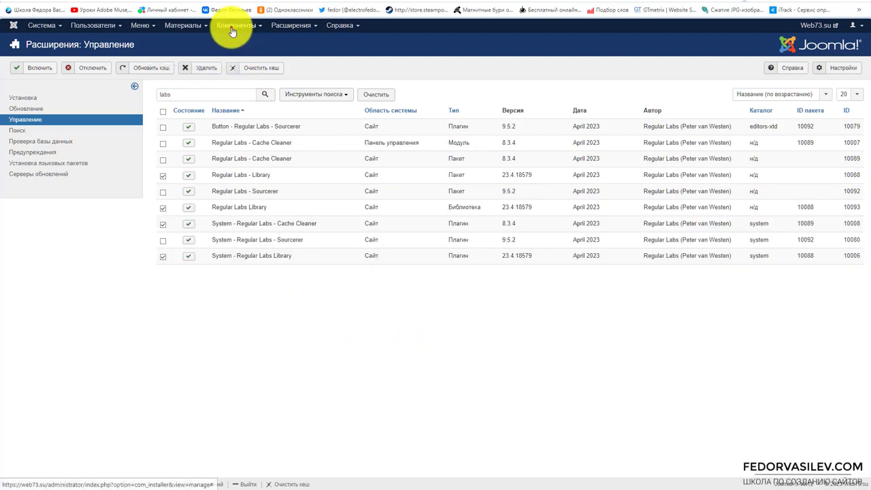
# Return to the plugin list filtered by "labs" and disable all the enabled Regular Labs plugins
pyautogui.click(291, 27)
pyautogui.click(303, 69)
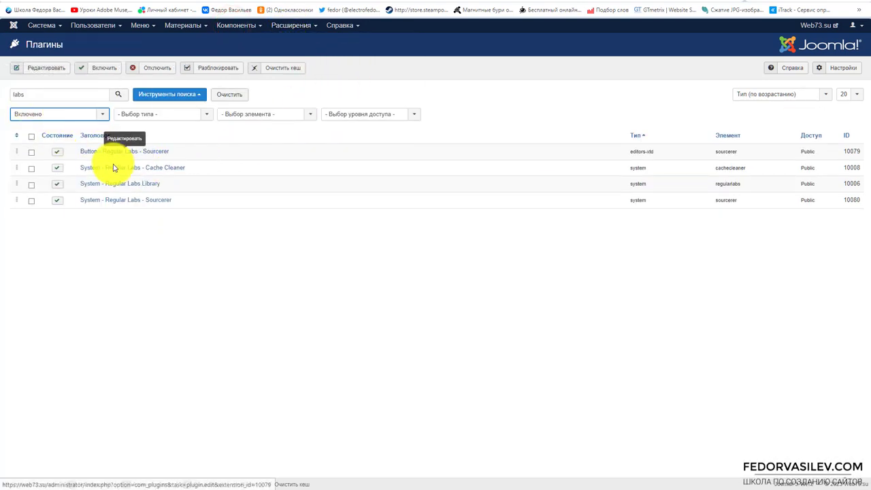
pyautogui.click(32, 136)
pyautogui.click(149, 66)
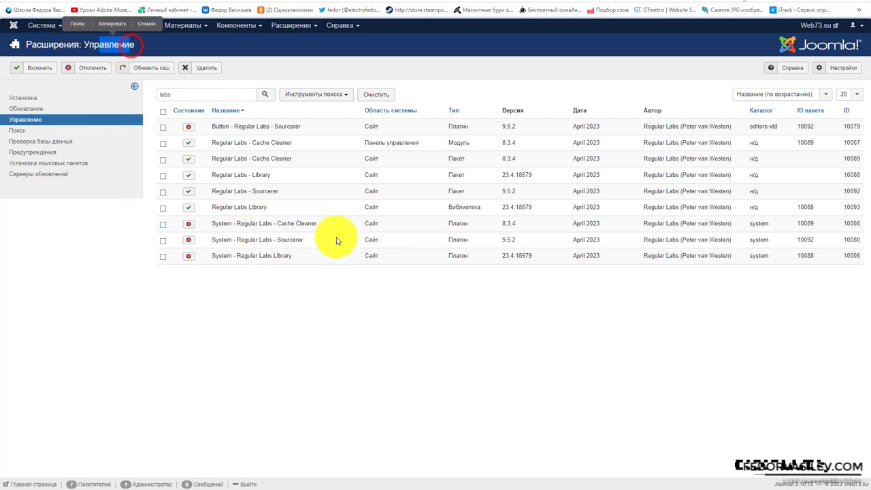
# Filter the extension management list by "labs"
pyautogui.click(167, 95)
pyautogui.write('labs')
pyautogui.click(395, 359)
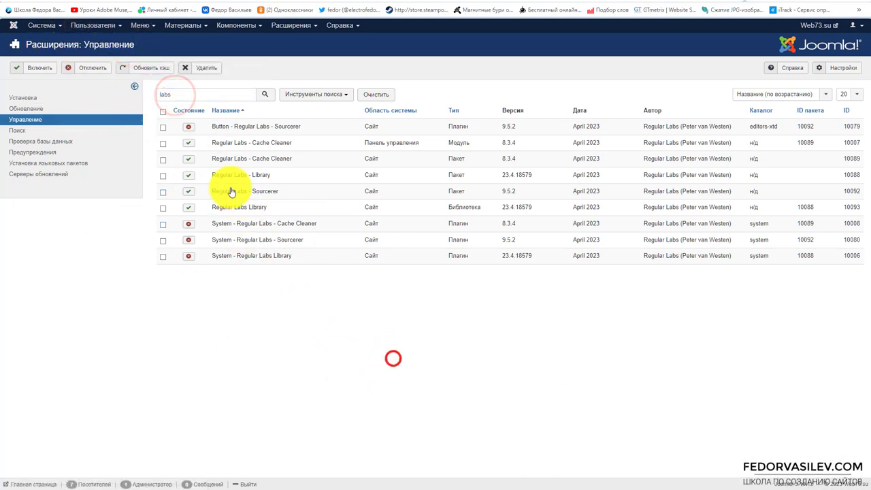
# Disable the Cache Cleaner module and package, the Library and Sourcerer packages, and the Regular Labs Library in the filtered extension list
pyautogui.click(164, 145)
pyautogui.click(161, 161)
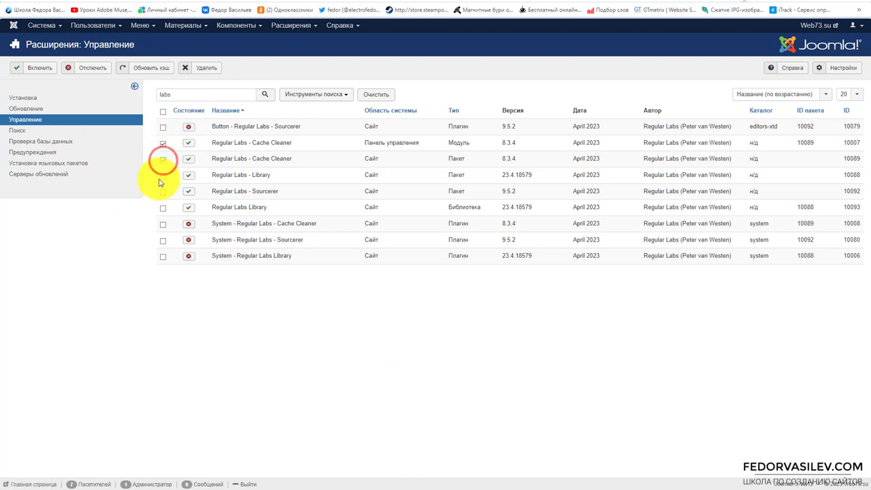
pyautogui.click(162, 175)
pyautogui.click(163, 193)
pyautogui.click(161, 206)
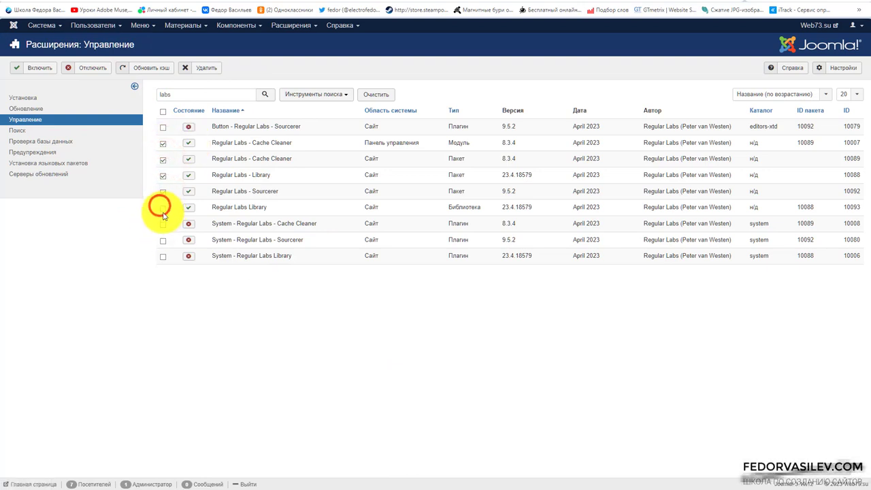
pyautogui.click(92, 67)
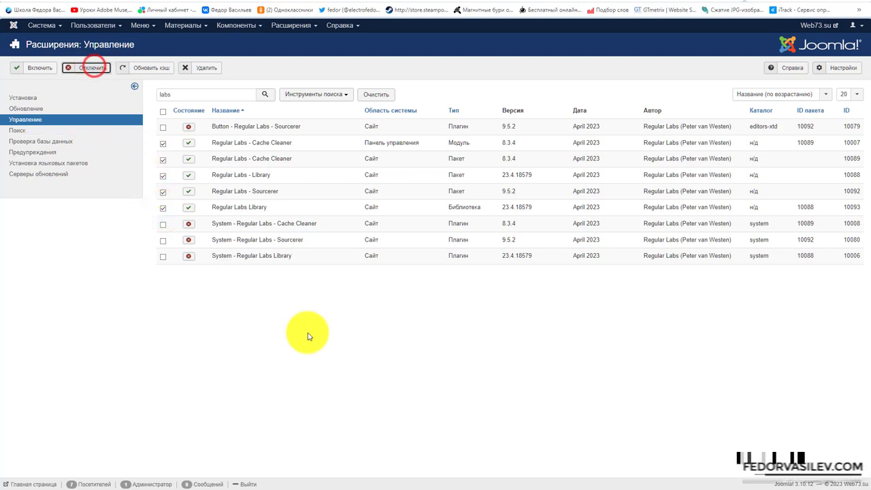
# Uninstall the selected Cache Cleaner module, package and system plugin together with the System - Regular Labs Library plugin, leaving the Library and Sourcerer packages unselected
pyautogui.click(163, 178)
pyautogui.click(163, 194)
pyautogui.click(162, 259)
pyautogui.click(162, 292)
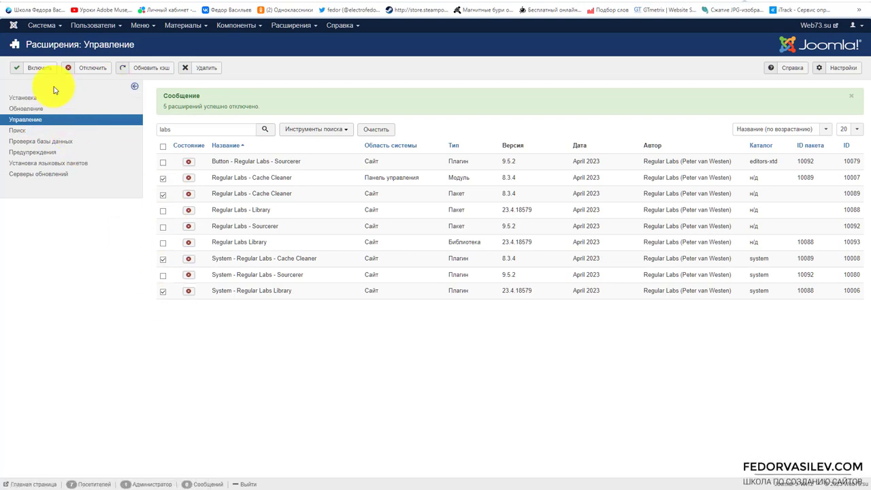
pyautogui.click(198, 68)
pyautogui.click(475, 42)
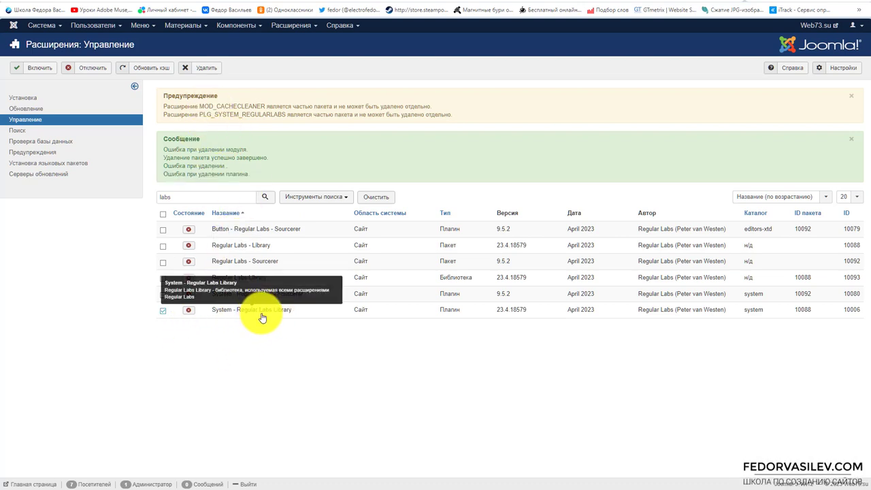
# Review the package warning and try to uninstall the System - Regular Labs Library plugin separately
pyautogui.moveTo(270, 114); pyautogui.dragTo(219, 107)
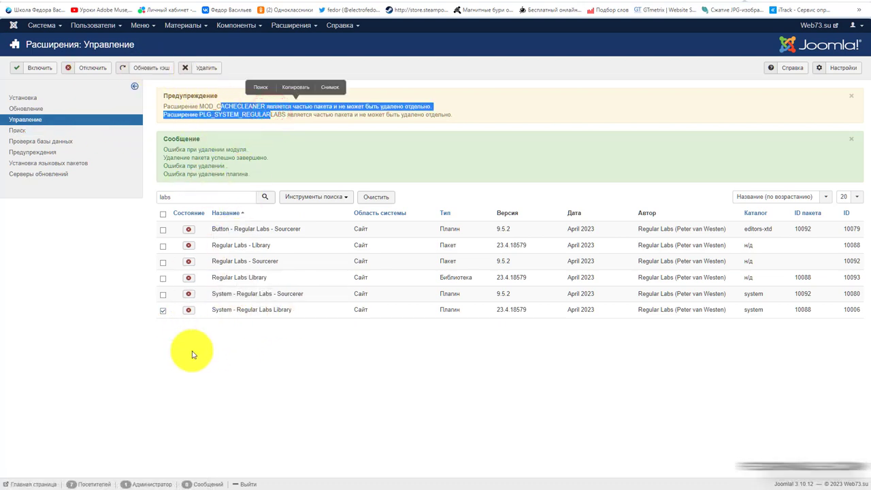
pyautogui.click(197, 67)
pyautogui.click(477, 40)
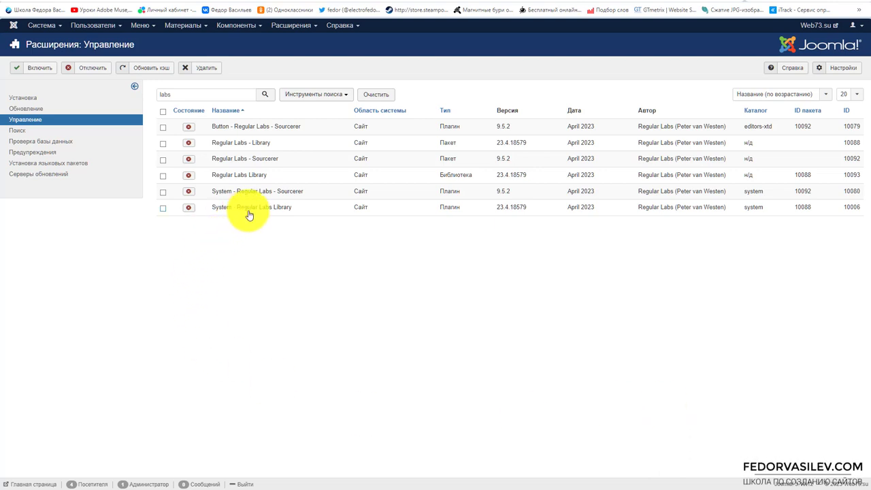
pyautogui.moveTo(249, 214)
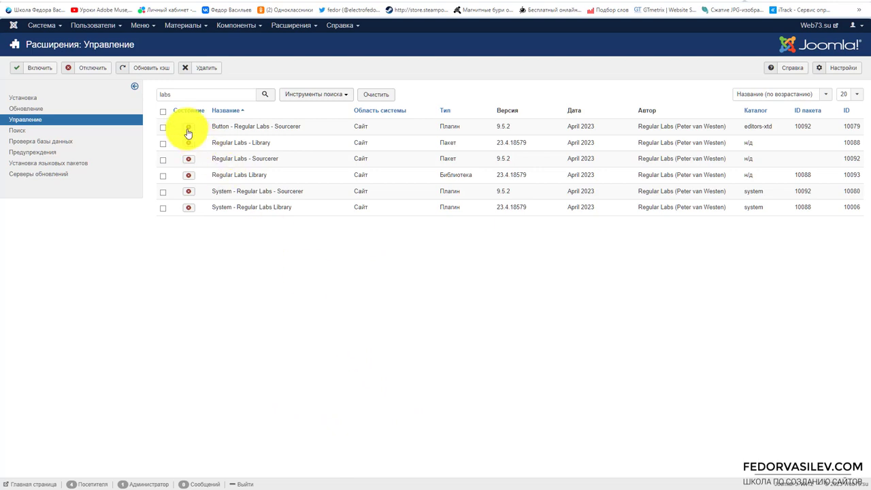
pyautogui.click(163, 111)
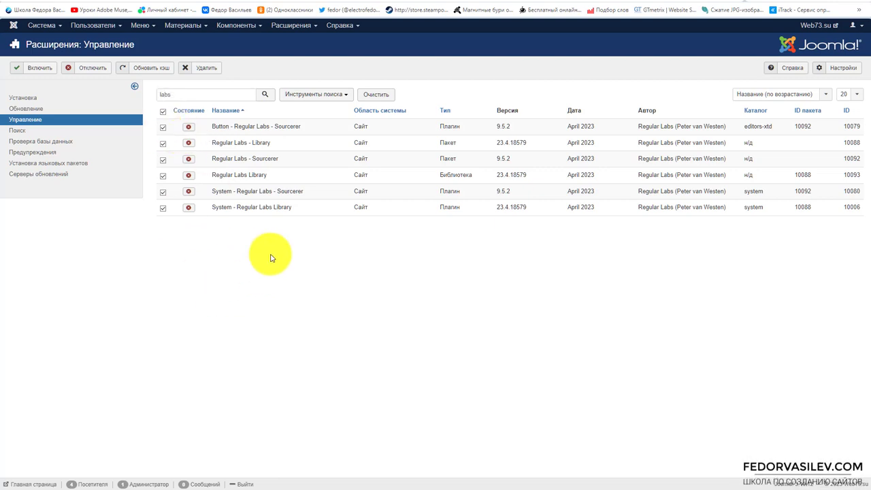
pyautogui.click(165, 114)
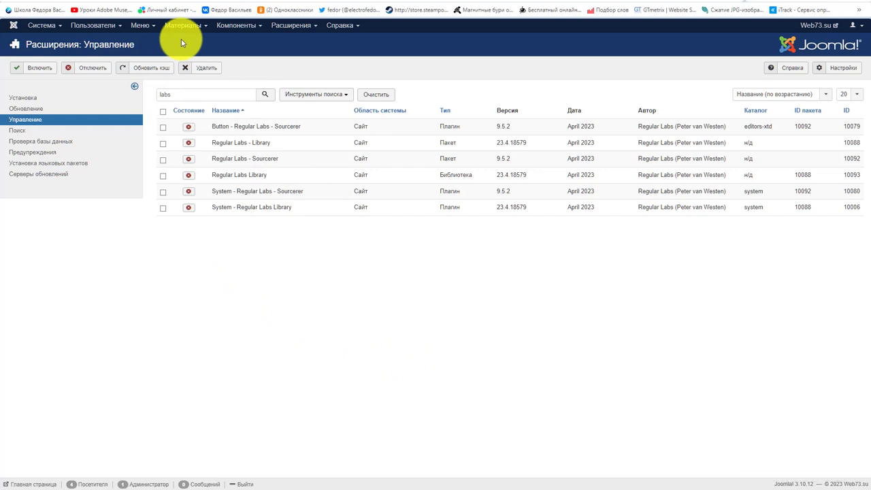
# Go to the site's control panel and read the Joomla 3.10 end-of-support date in the warning notice
pyautogui.click(41, 25)
pyautogui.click(46, 42)
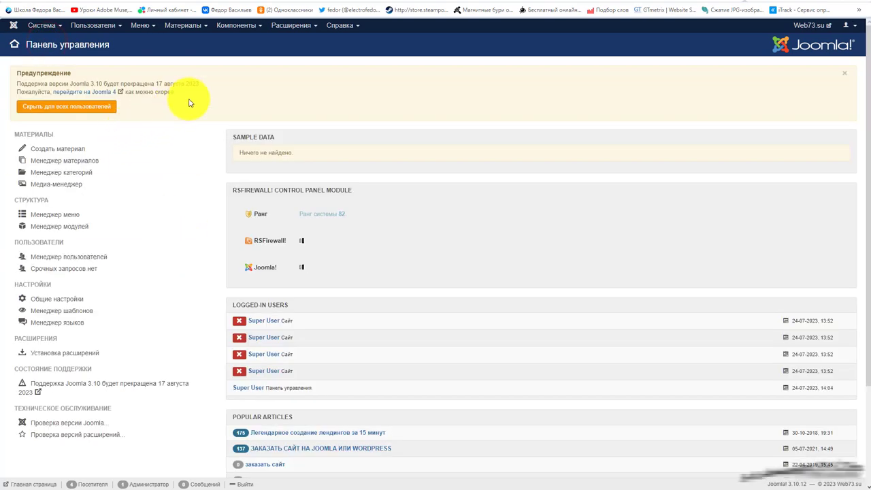
pyautogui.moveTo(188, 98); pyautogui.dragTo(39, 82)
pyautogui.click(179, 107)
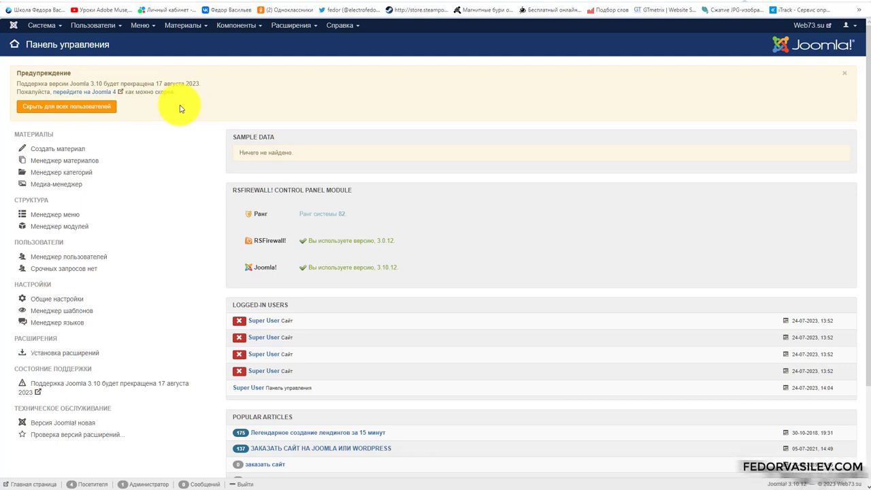
pyautogui.moveTo(148, 84); pyautogui.dragTo(199, 84)
pyautogui.click(181, 119)
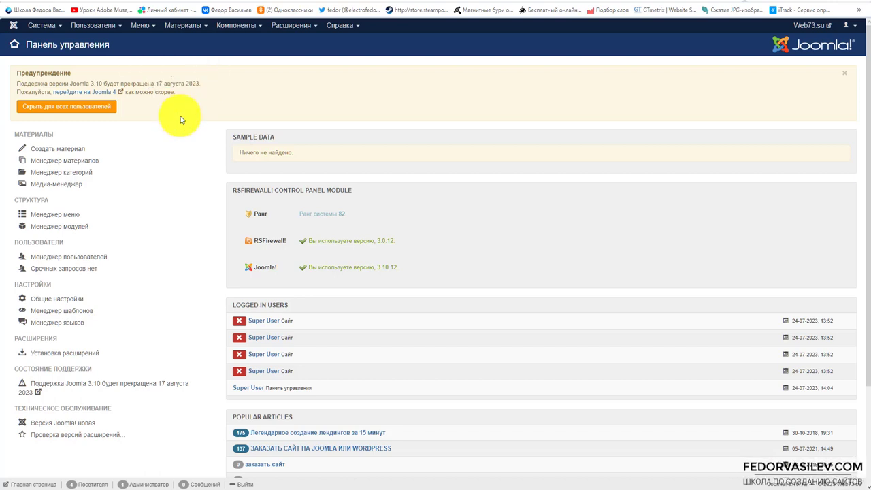
pyautogui.moveTo(151, 83); pyautogui.dragTo(199, 84)
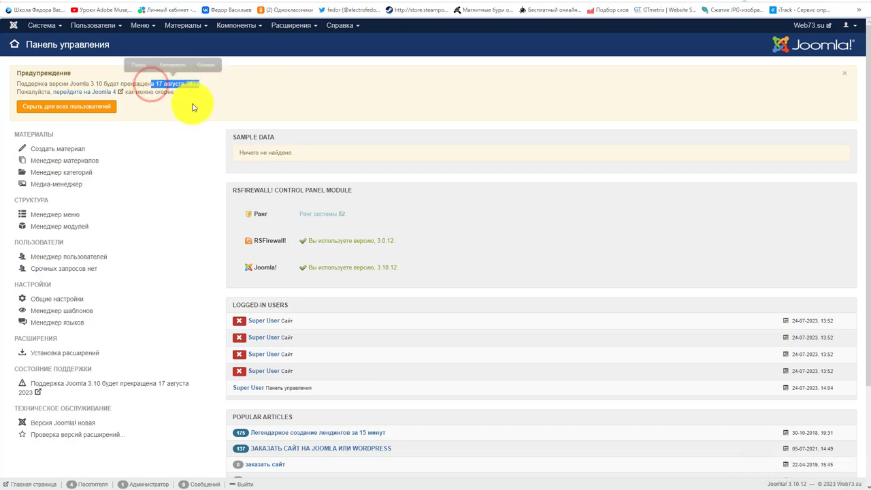
pyautogui.click(191, 117)
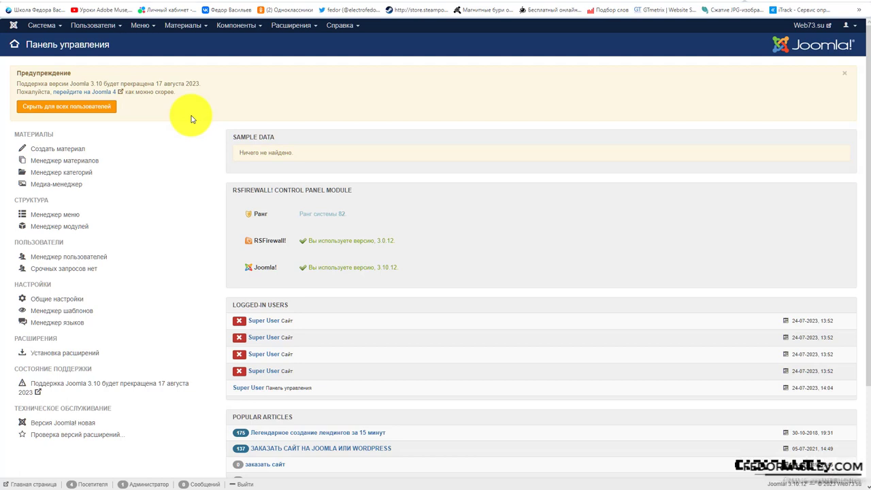
# Check the list of installed components, including RSFirewall!, and the Joomla version in the footer against the end-of-support date
pyautogui.click(247, 26)
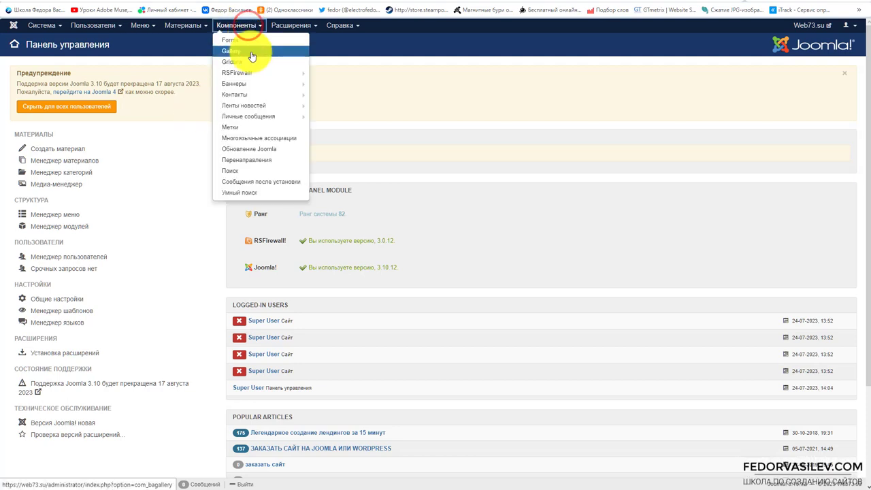
pyautogui.moveTo(258, 77)
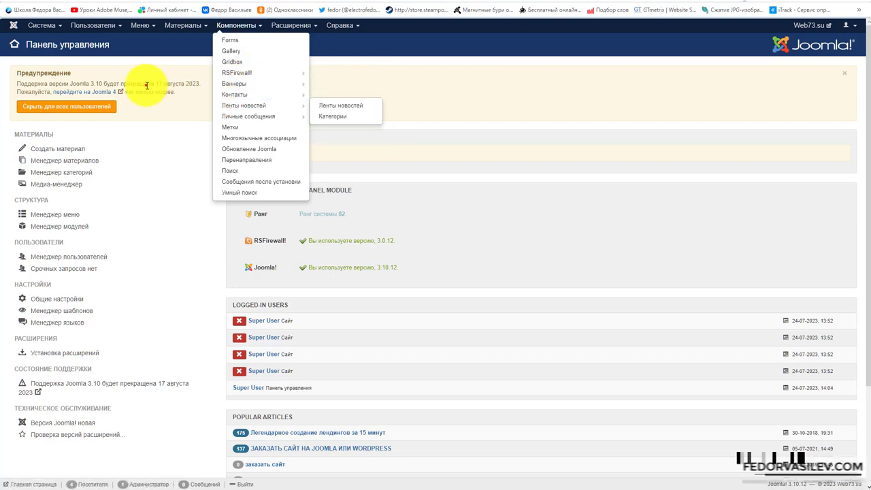
pyautogui.moveTo(146, 83); pyautogui.dragTo(199, 83)
pyautogui.click(181, 113)
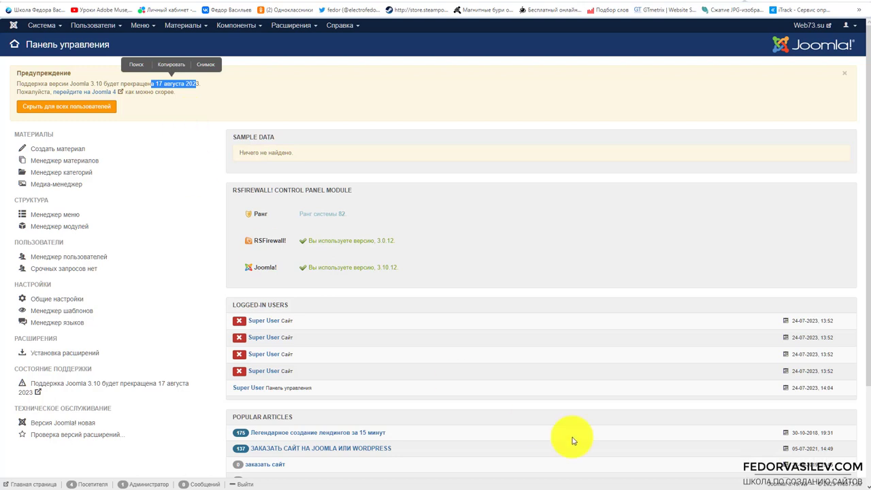
pyautogui.moveTo(777, 484); pyautogui.dragTo(814, 484)
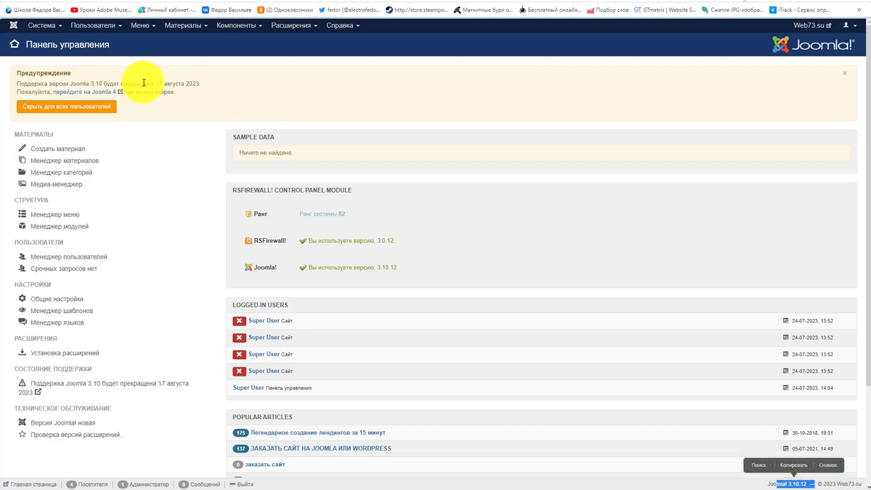
pyautogui.click(231, 25)
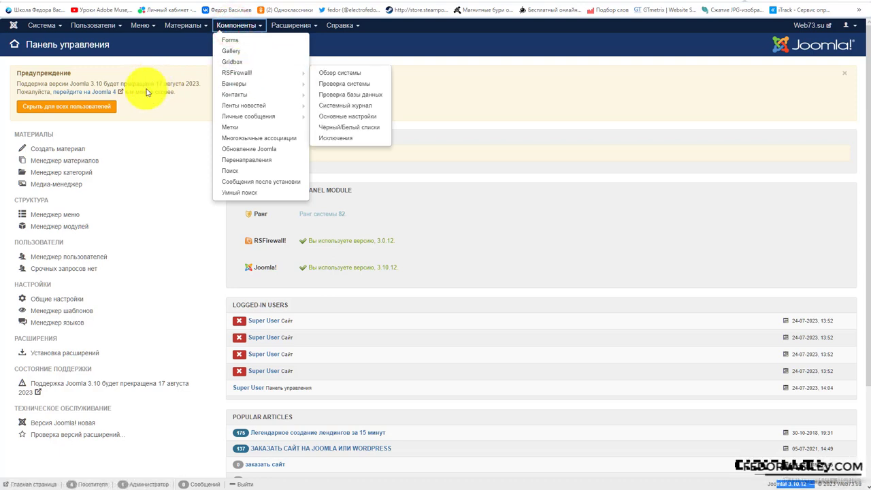
pyautogui.moveTo(194, 84)
pyautogui.mouseDown()
pyautogui.moveTo(146, 84)
pyautogui.moveTo(208, 83)
pyautogui.mouseUp()
pyautogui.click(182, 115)
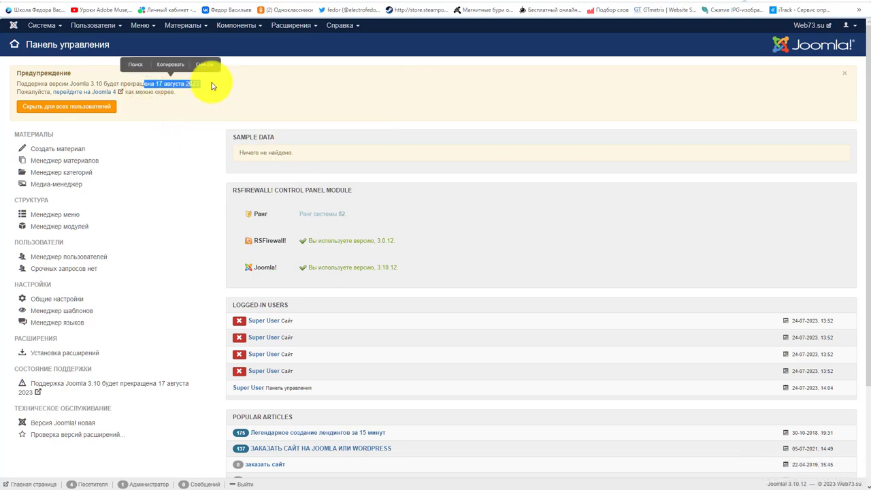
pyautogui.click(237, 28)
pyautogui.moveTo(254, 74)
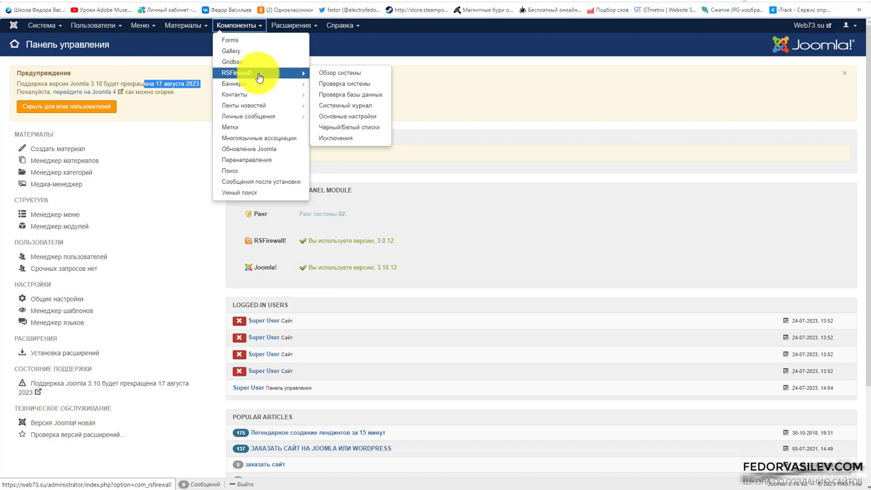
pyautogui.moveTo(141, 83); pyautogui.dragTo(227, 89)
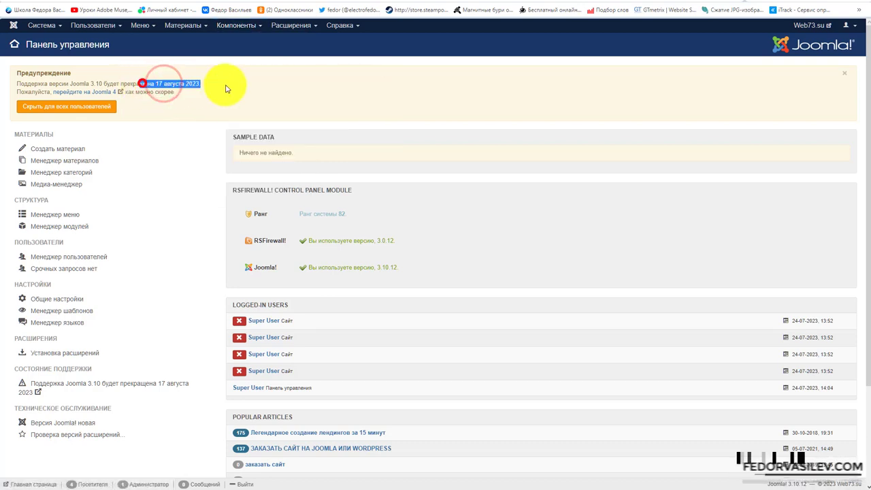
pyautogui.click(180, 121)
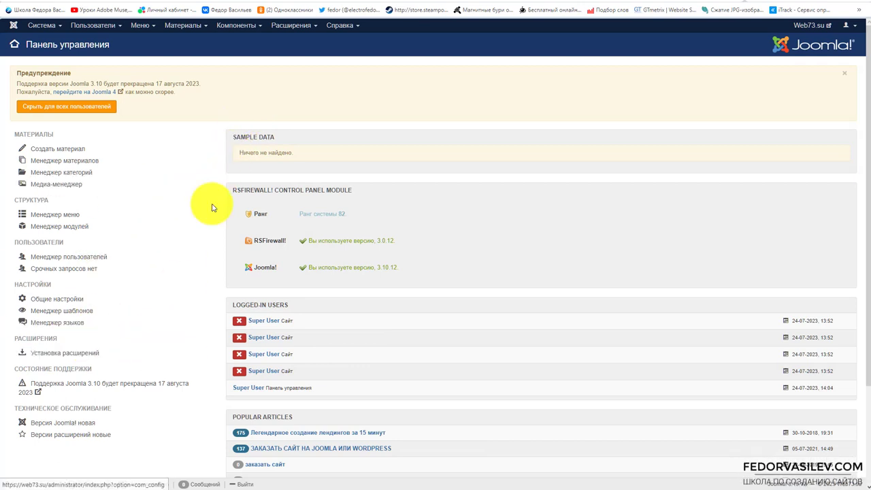
# Set the Joomla update server to Joomla! Next in the update settings, then save and close them
pyautogui.click(75, 425)
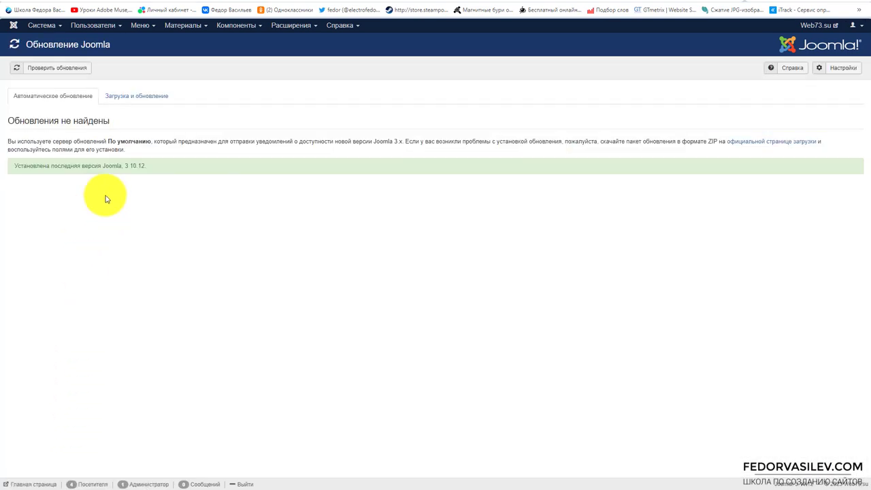
pyautogui.click(837, 67)
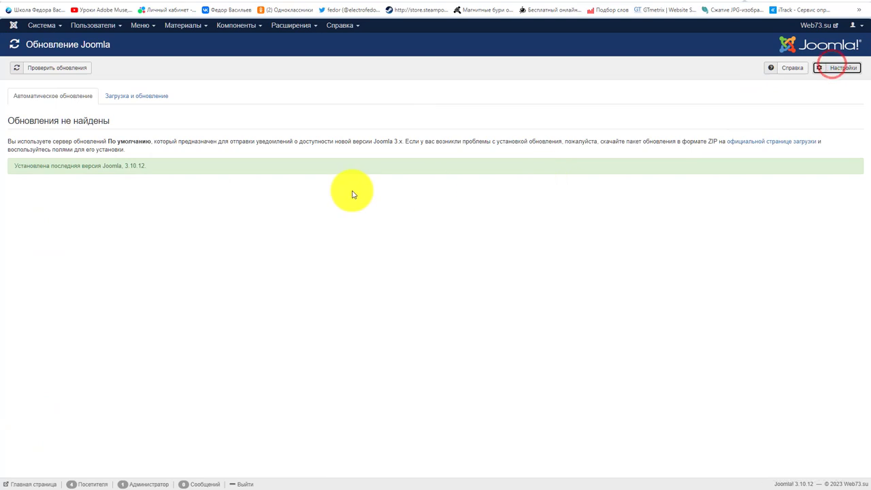
pyautogui.click(271, 144)
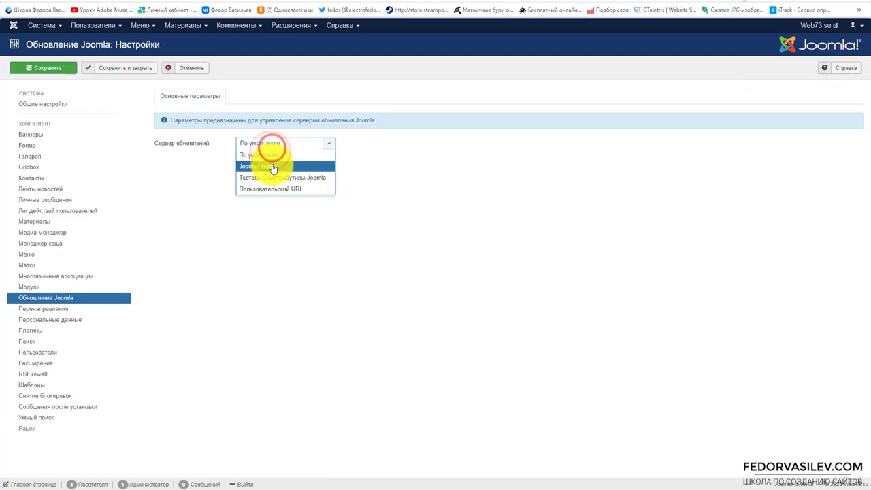
pyautogui.click(303, 168)
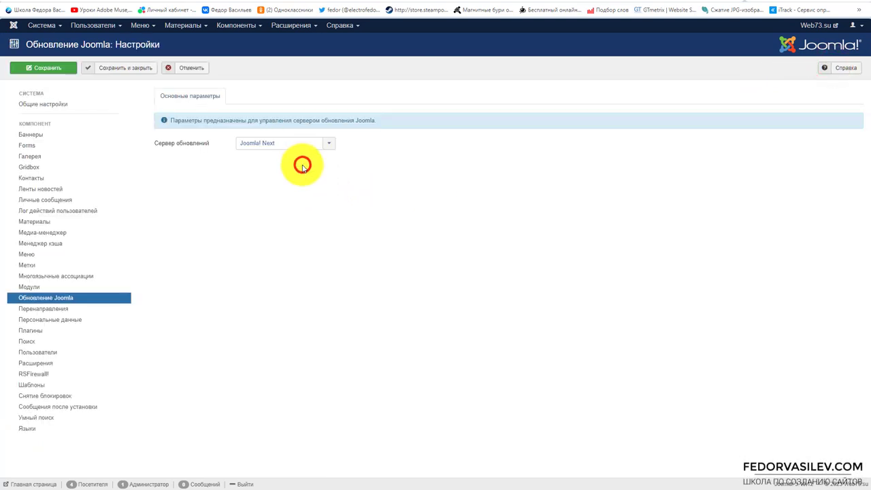
pyautogui.click(123, 73)
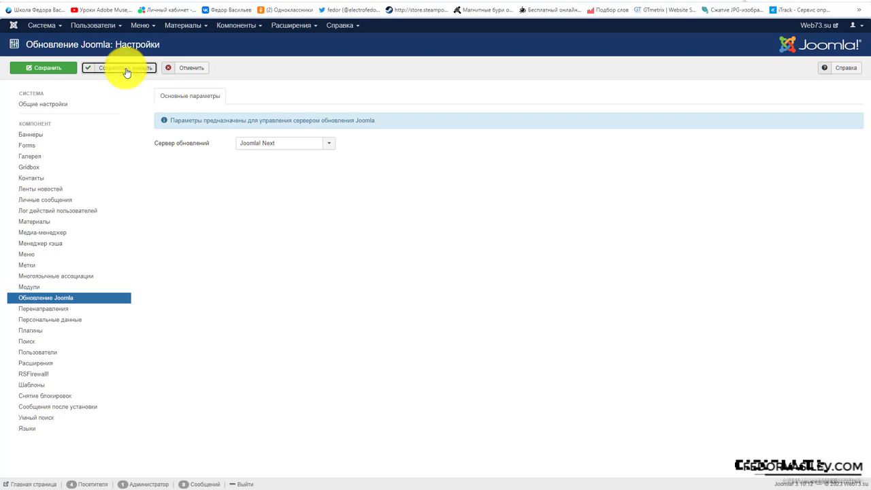
# Return to the control panel and examine the notice about the available Joomla version
pyautogui.click(45, 27)
pyautogui.click(48, 39)
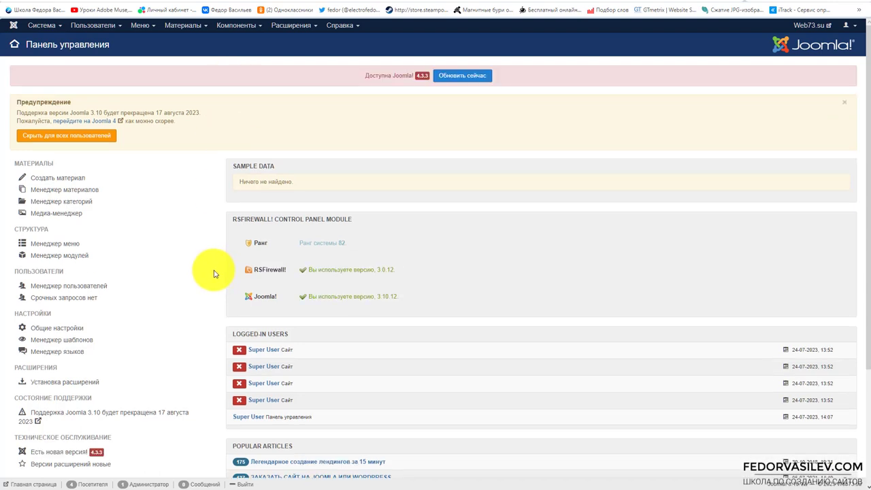
pyautogui.moveTo(357, 74); pyautogui.dragTo(393, 77)
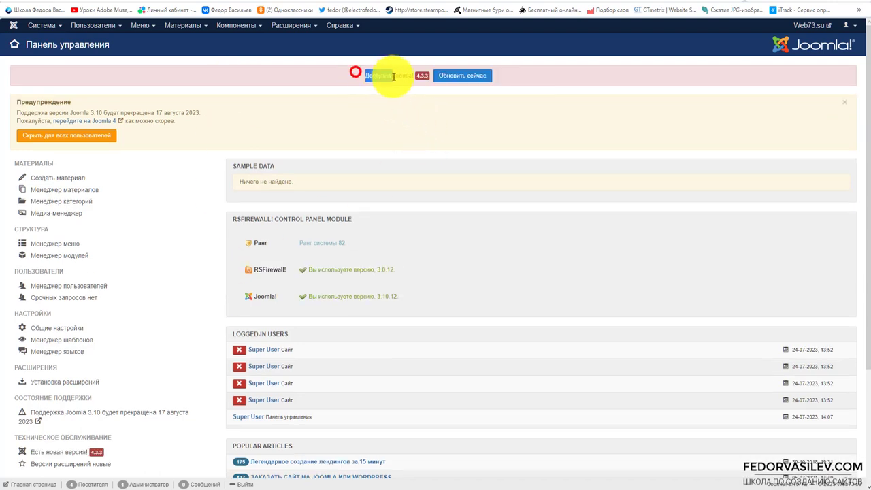
pyautogui.click(398, 130)
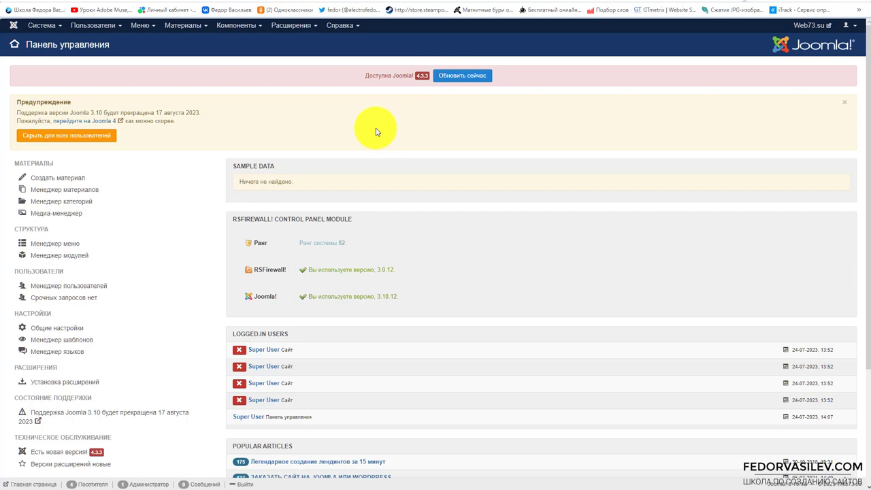
# Open the Joomla pre-update check from the maintenance section and inspect the required PHP and database settings, collapsing their details again
pyautogui.scroll(-3, 376, 131)
pyautogui.click(55, 301)
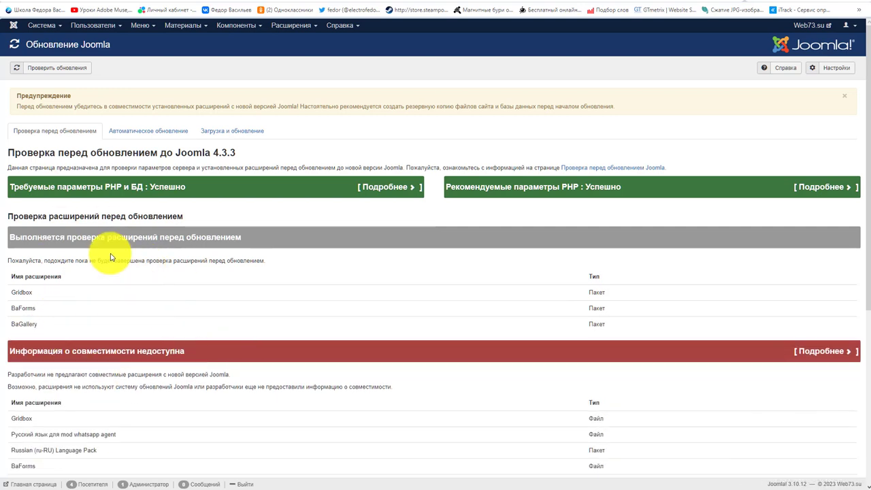
pyautogui.click(382, 188)
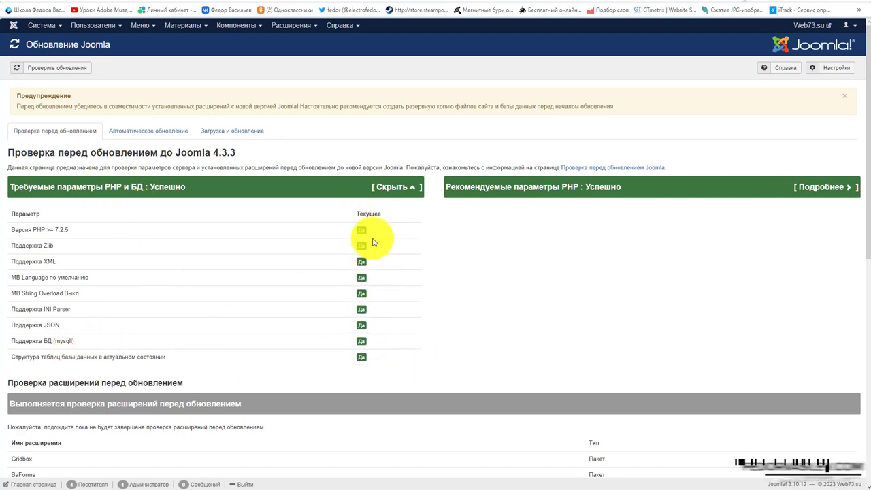
pyautogui.click(397, 186)
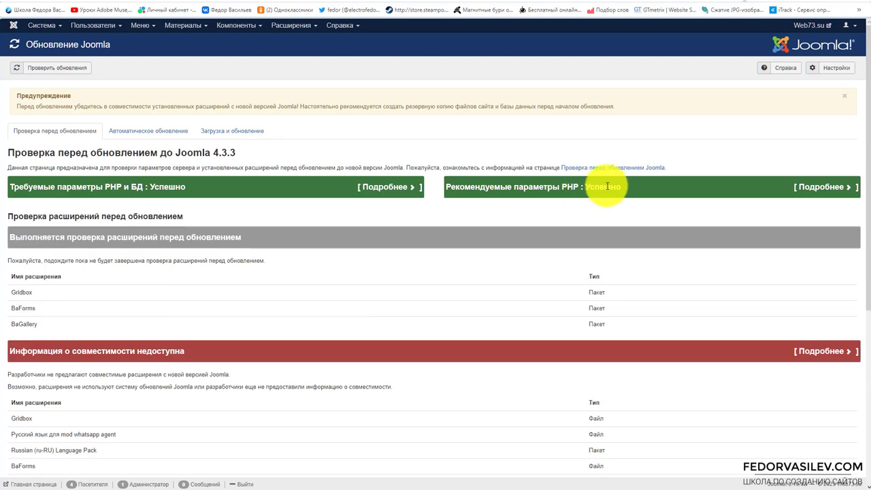
# Inspect the recommended PHP settings, collapse their details, and read the notice about the extension check before the update
pyautogui.click(815, 185)
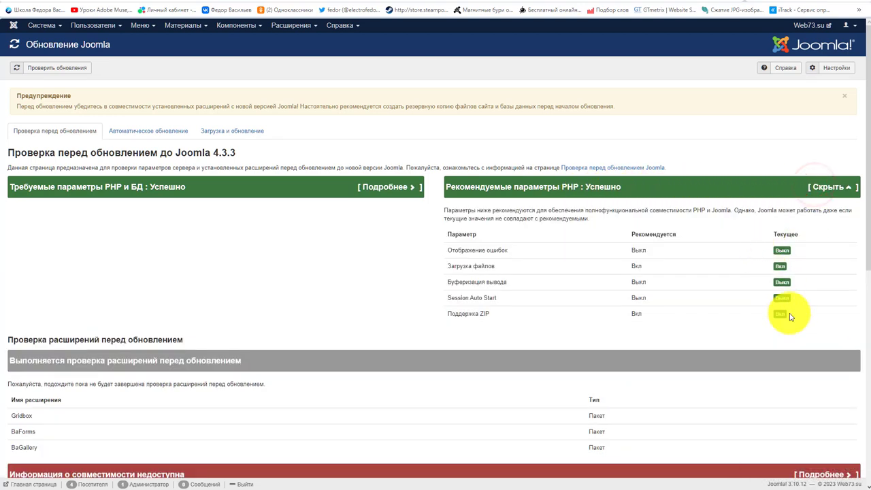
pyautogui.click(827, 186)
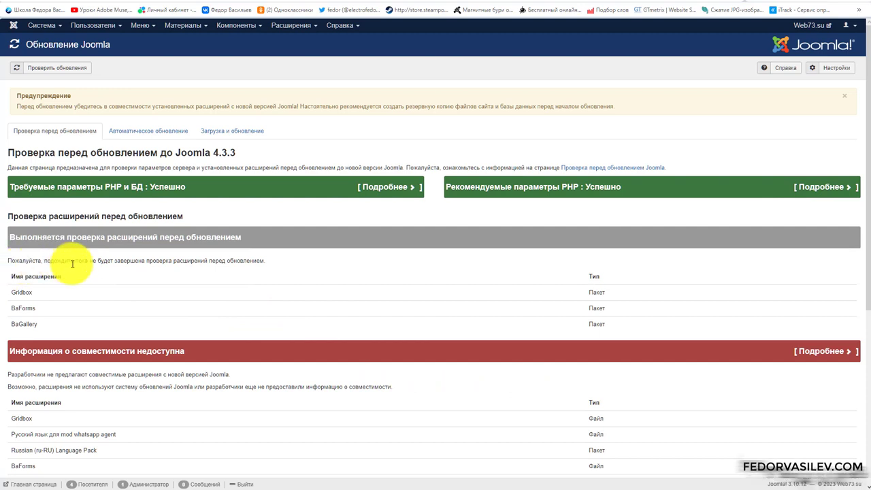
pyautogui.moveTo(147, 262); pyautogui.dragTo(252, 259)
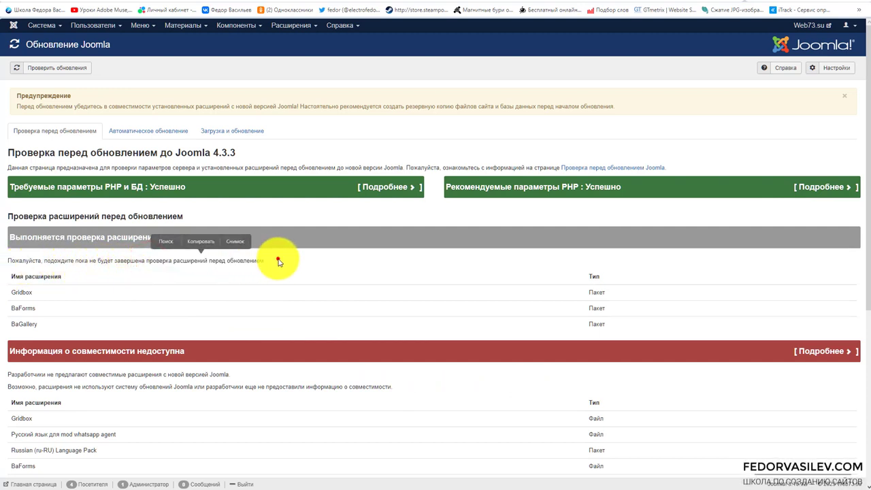
pyautogui.click(278, 261)
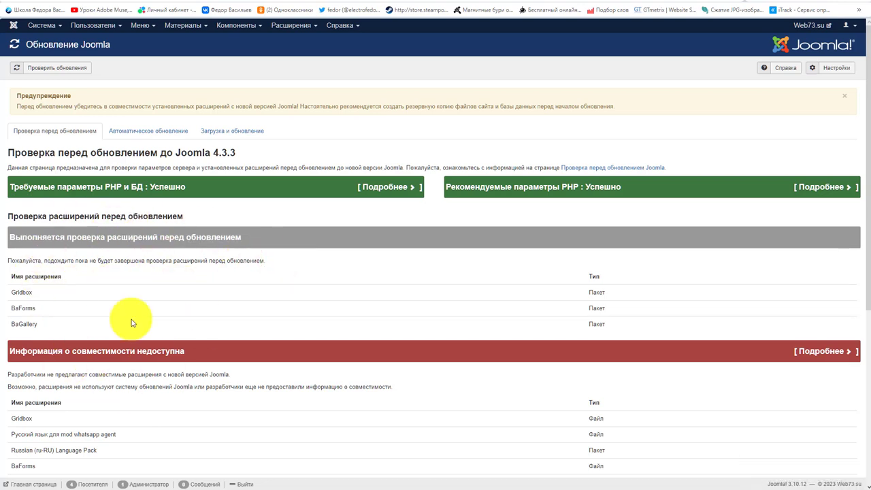
pyautogui.moveTo(50, 259); pyautogui.dragTo(148, 266)
# Examine the extensions without compatibility information, including DJ-jQueryMonster, JCH Optimize Package and bdthemes_shortcodes
pyautogui.scroll(-3, 359, 277)
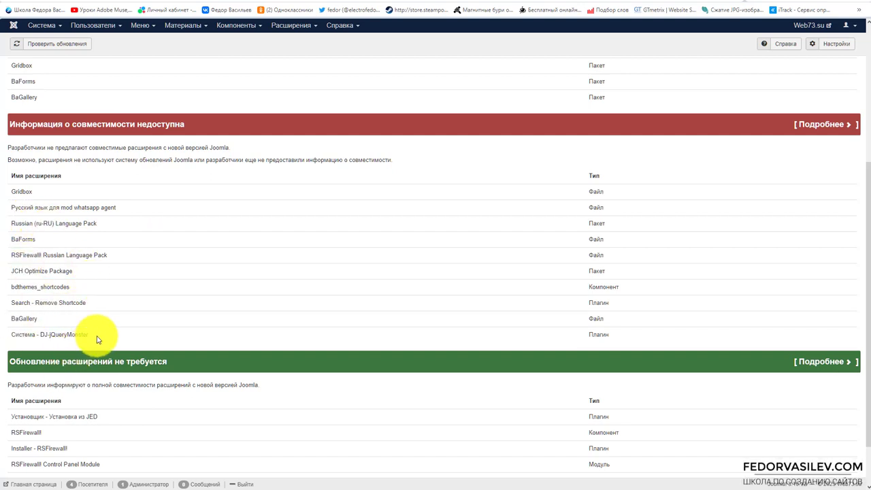
pyautogui.moveTo(91, 334); pyautogui.dragTo(24, 334)
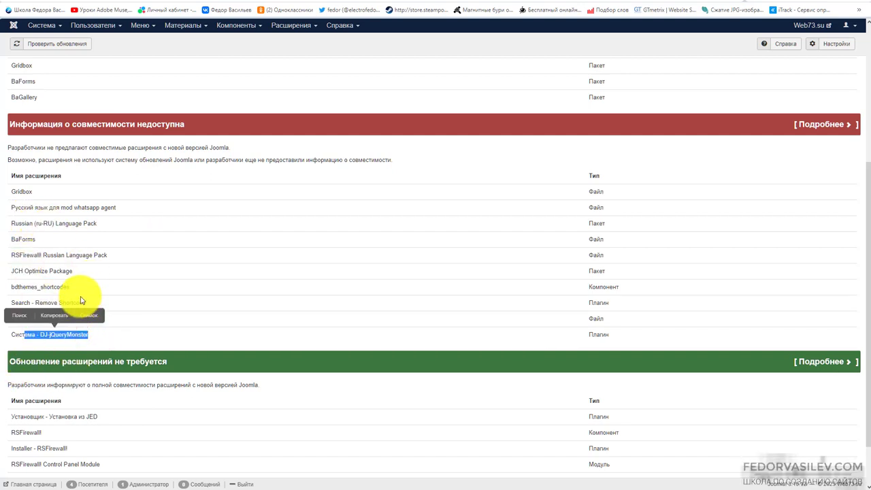
pyautogui.moveTo(72, 271)
pyautogui.mouseDown()
pyautogui.moveTo(15, 271)
pyautogui.moveTo(76, 274)
pyautogui.mouseUp()
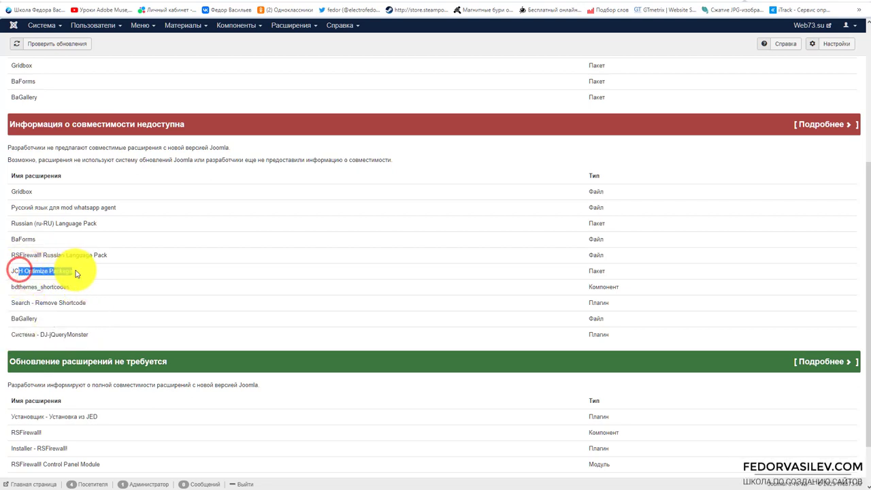
pyautogui.click(92, 271)
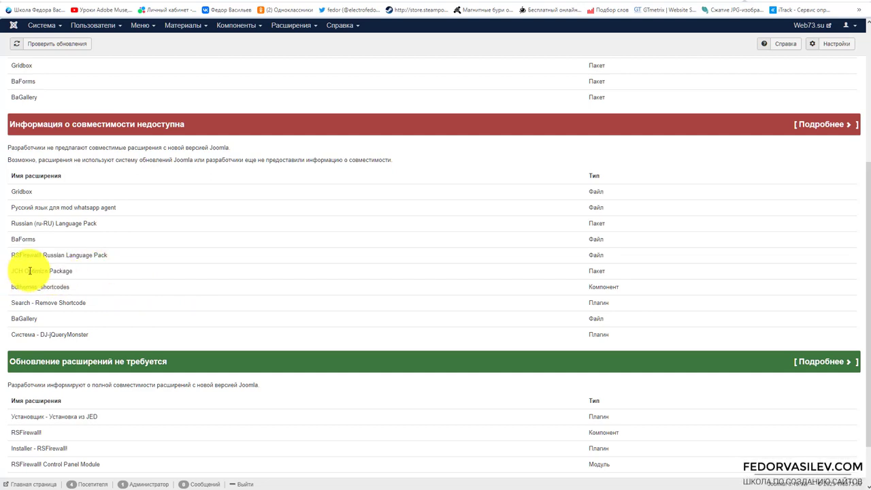
pyautogui.moveTo(21, 289); pyautogui.dragTo(70, 286)
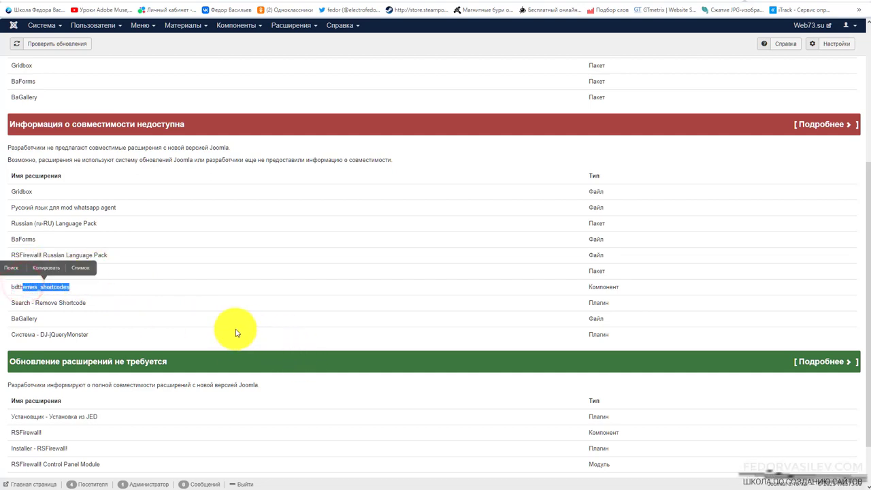
pyautogui.click(132, 286)
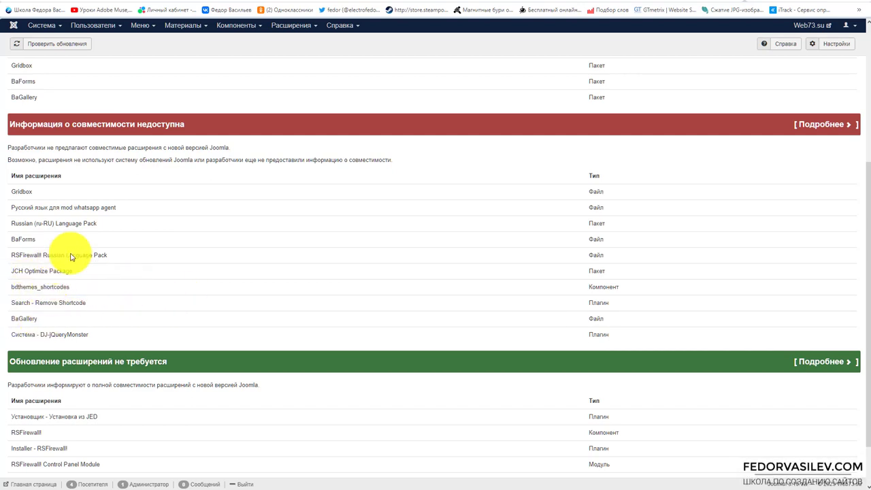
# Review the extensions that need no update, including the Regular Labs Library and Sourcerer packages
pyautogui.scroll(-1, 171, 238)
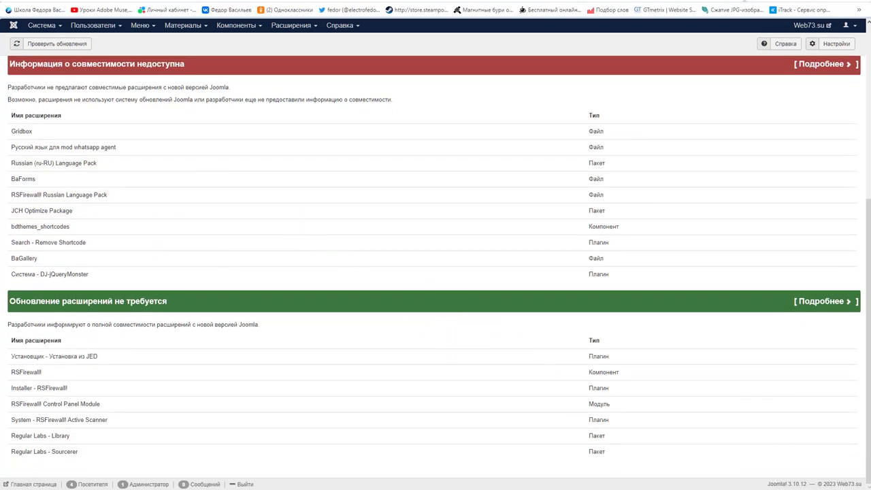
pyautogui.moveTo(53, 310); pyautogui.dragTo(174, 307)
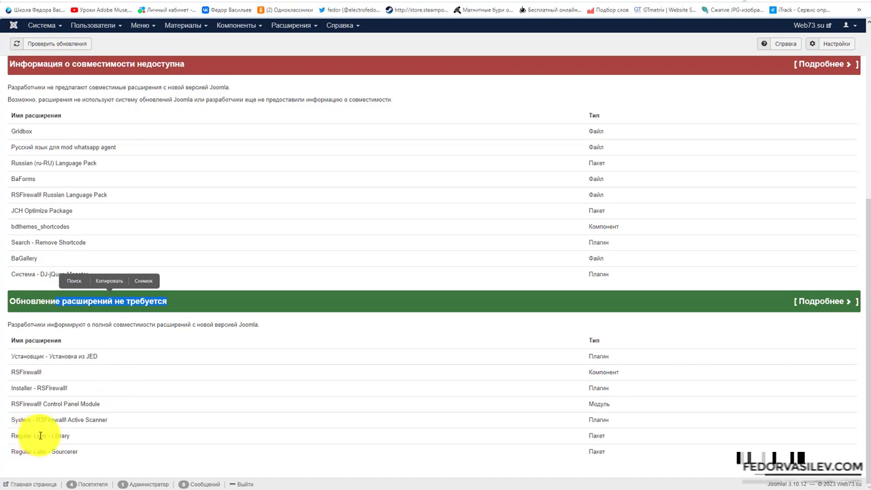
pyautogui.moveTo(38, 435); pyautogui.dragTo(77, 450)
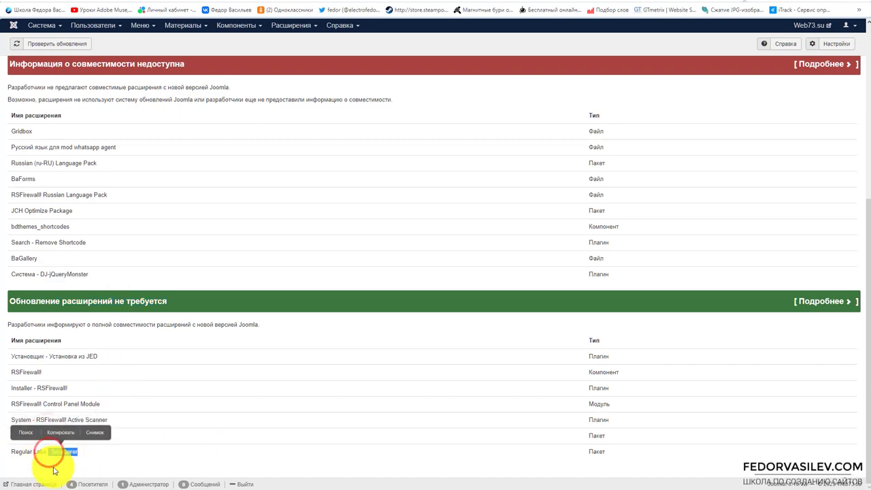
# Read the compatibility check notice for Gridbox, BaForms and BaGallery, and review the problematic extensions listed on the automatic update page
pyautogui.scroll(5, 220, 370)
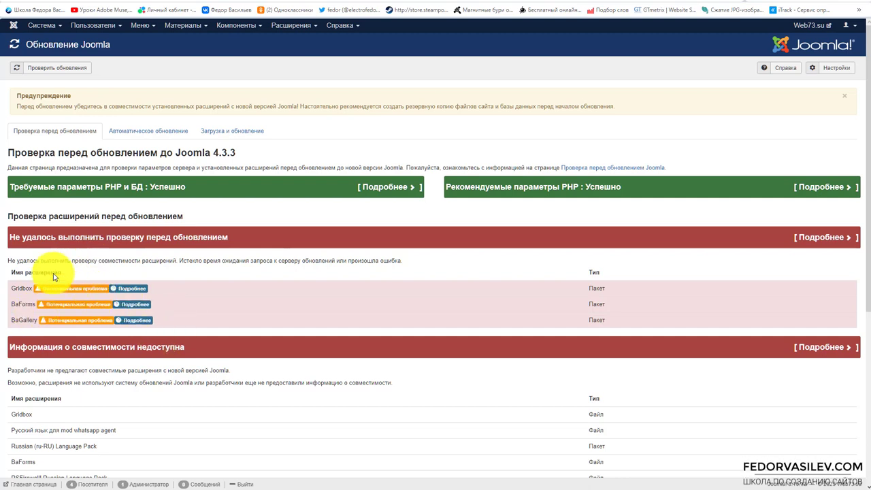
pyautogui.moveTo(52, 262); pyautogui.dragTo(91, 262)
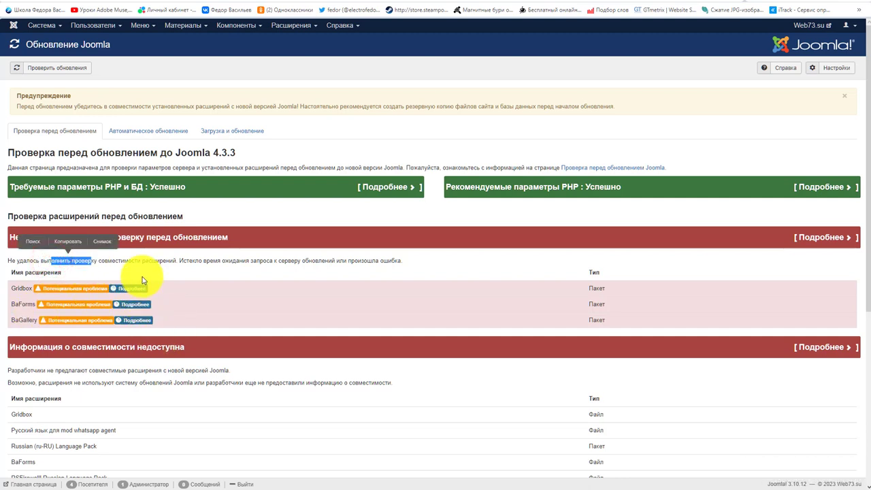
pyautogui.moveTo(172, 262); pyautogui.dragTo(108, 267)
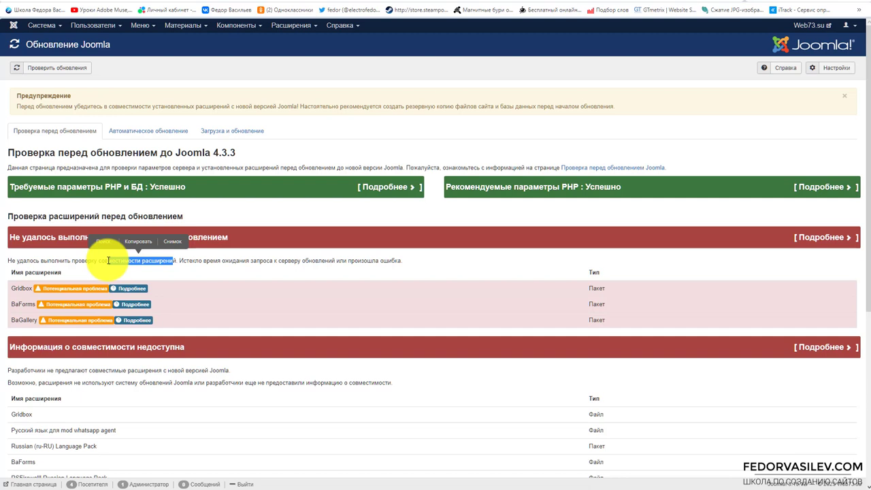
pyautogui.moveTo(13, 286); pyautogui.dragTo(32, 320)
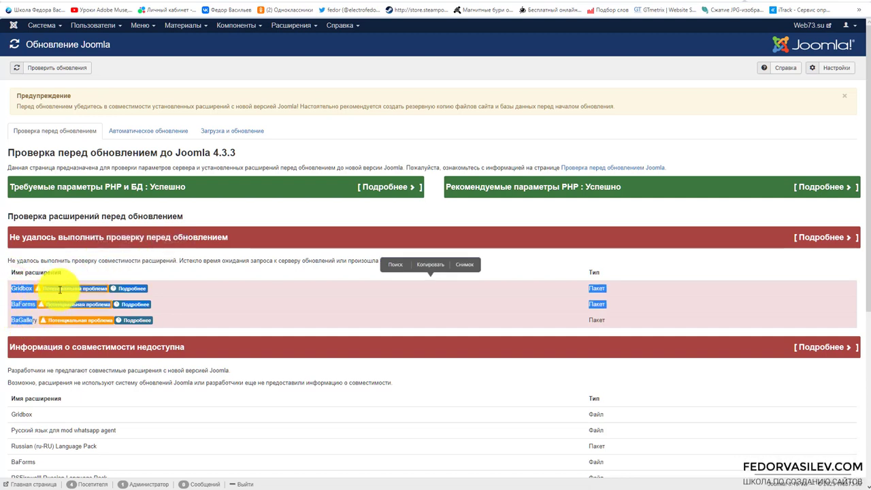
pyautogui.click(197, 256)
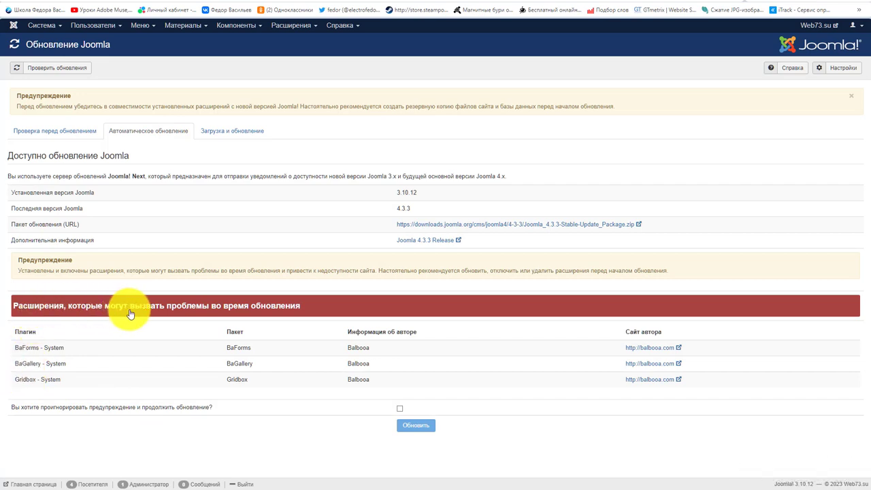
pyautogui.moveTo(225, 307); pyautogui.dragTo(300, 309)
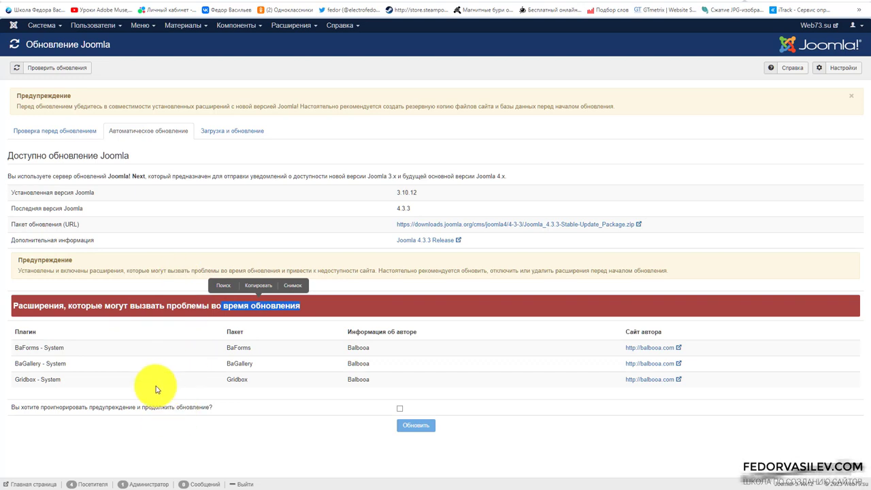
# Upload Joomla_4.3.3-Stable-Update_Package.zip as the Joomla update package and install it, confirming with the prefilled administrator credentials
pyautogui.click(209, 136)
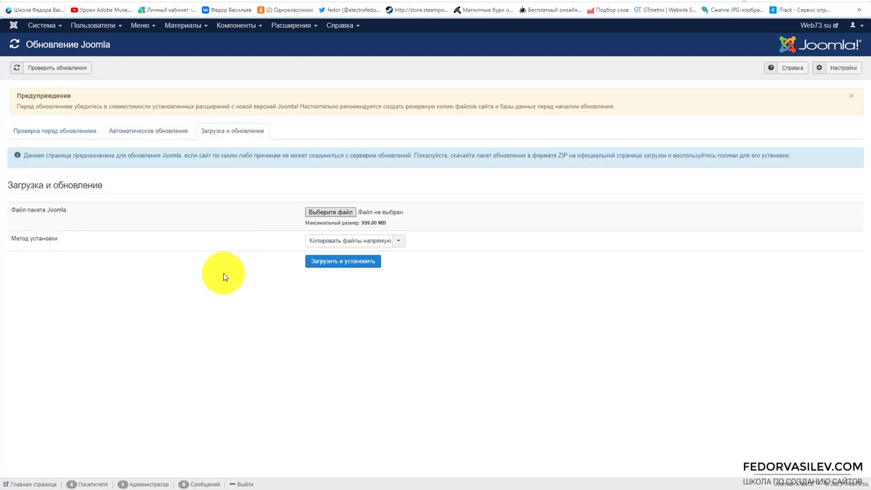
pyautogui.click(324, 214)
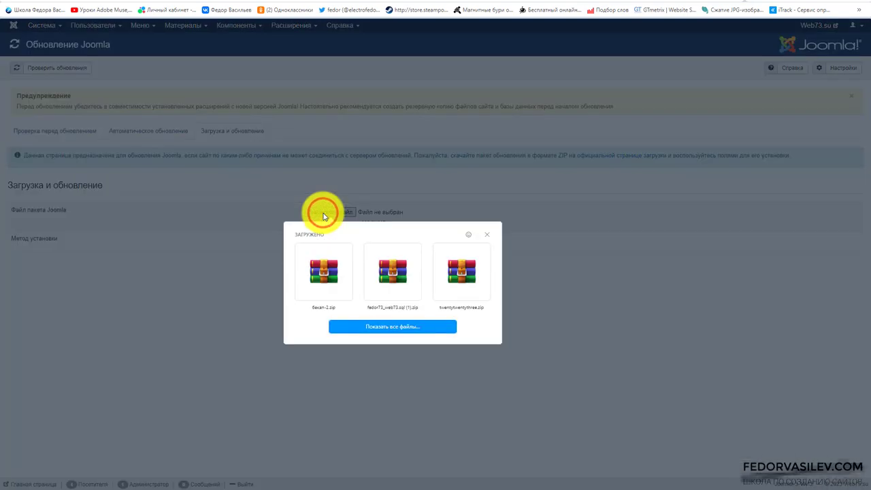
pyautogui.click(361, 325)
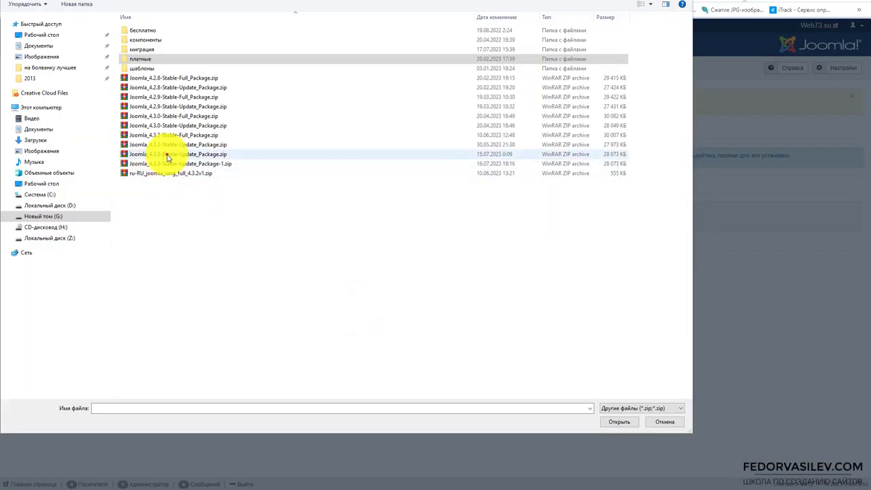
pyautogui.click(167, 155)
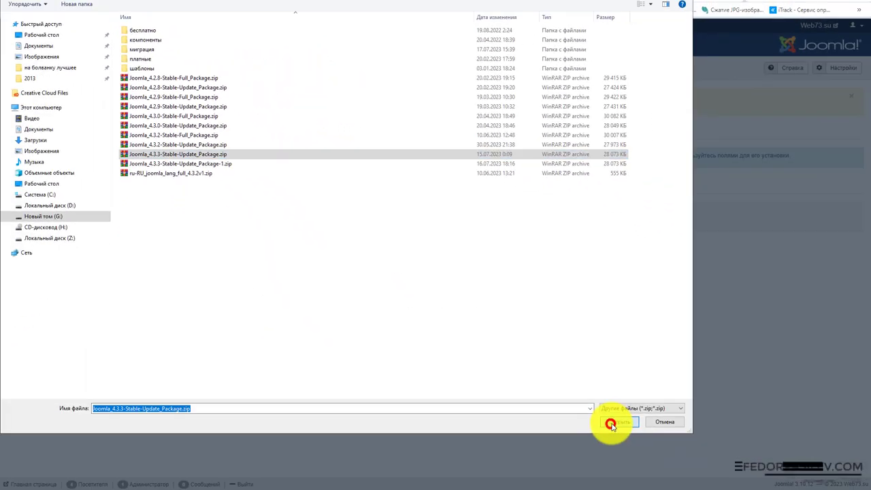
pyautogui.click(609, 422)
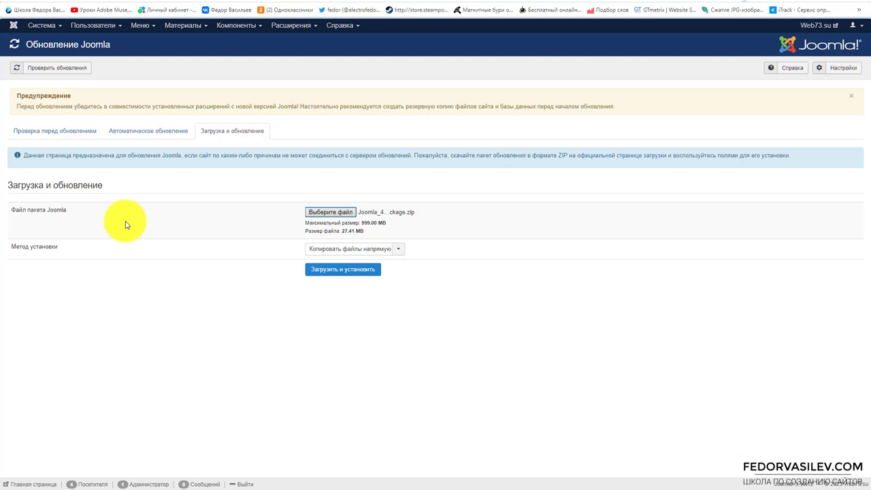
pyautogui.click(346, 270)
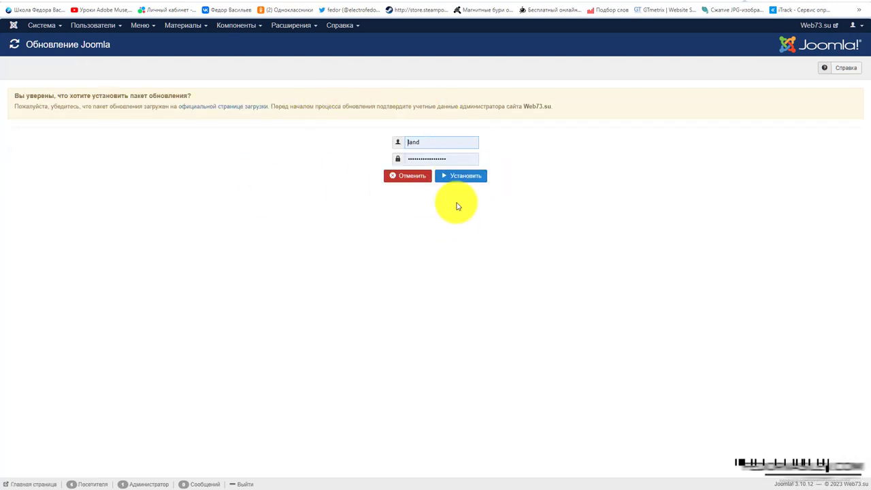
pyautogui.click(455, 176)
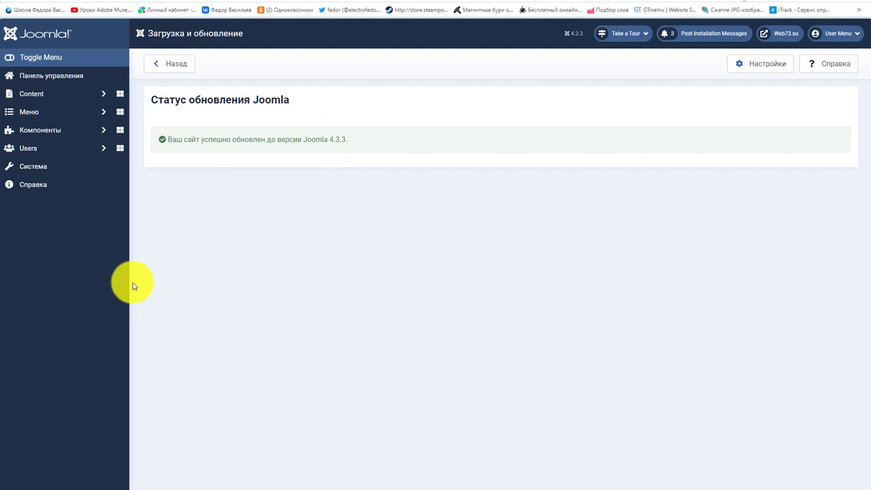
# Open the database check from the system dashboard, inspect the problem status of each entry and select all entries
pyautogui.click(34, 166)
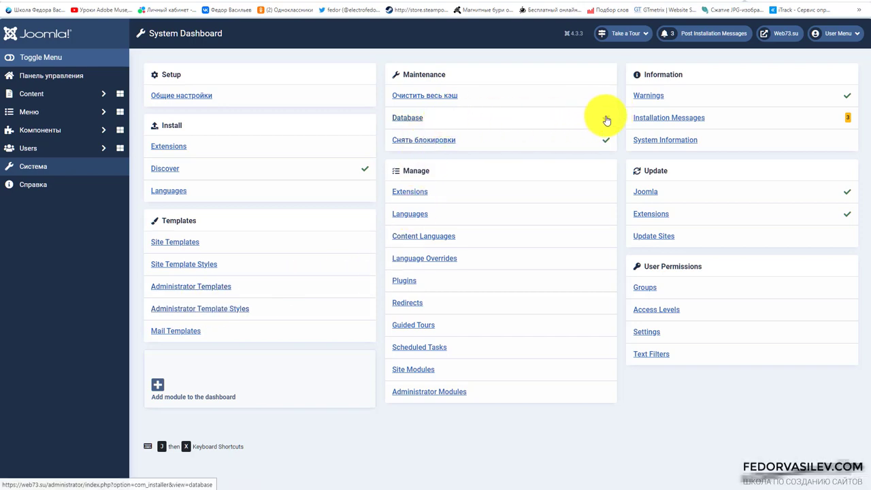
pyautogui.click(414, 117)
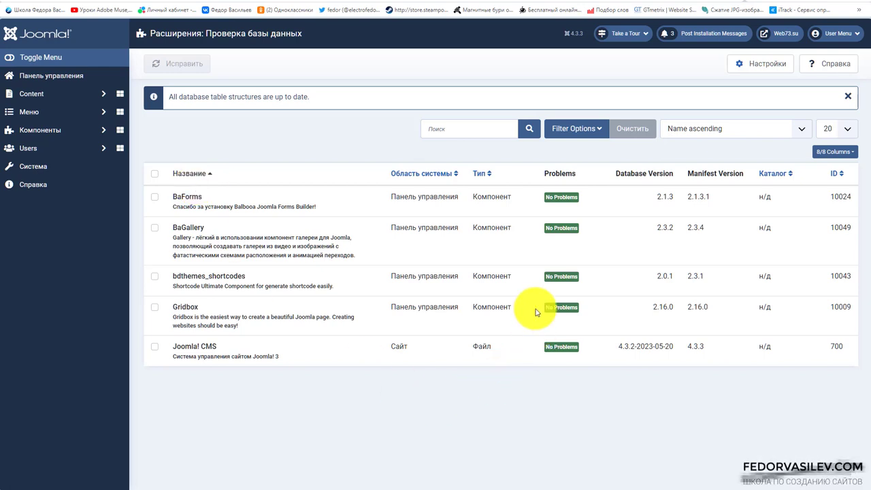
pyautogui.moveTo(556, 197)
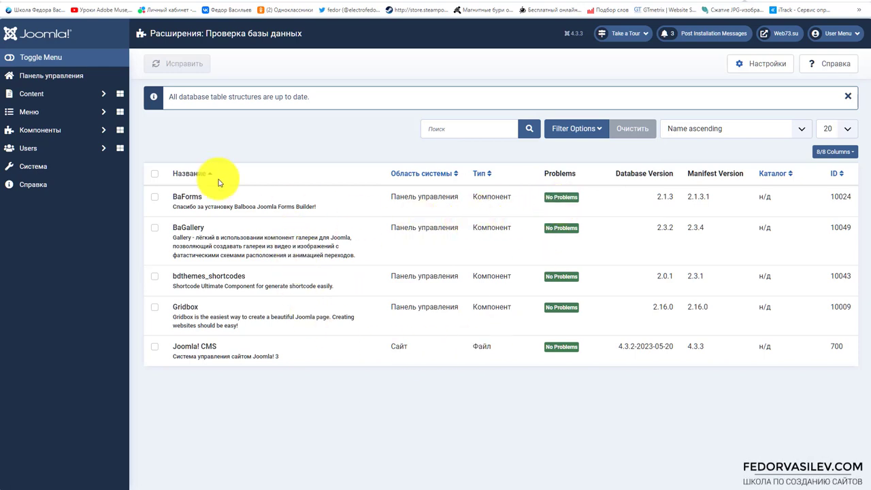
pyautogui.click(155, 174)
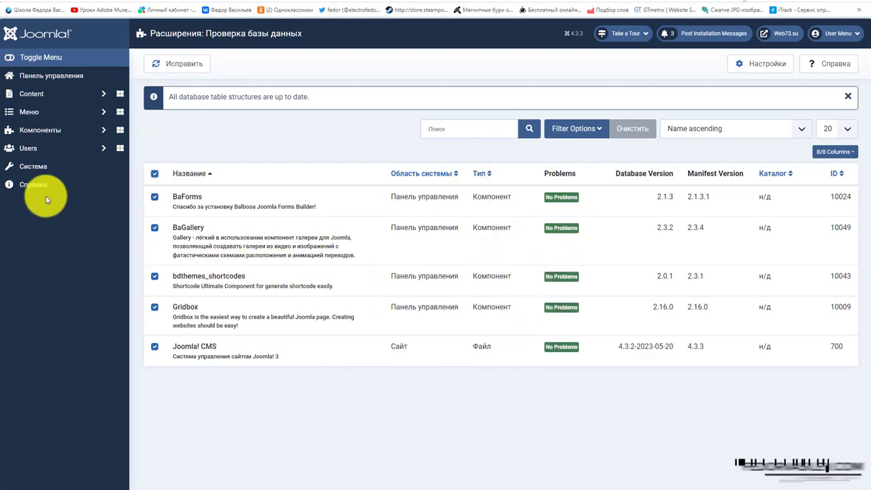
# Install the Russian language package by uploading ru-RU_joomla_lang_full_4.3.2v1.zip from the extension installation page
pyautogui.click(43, 166)
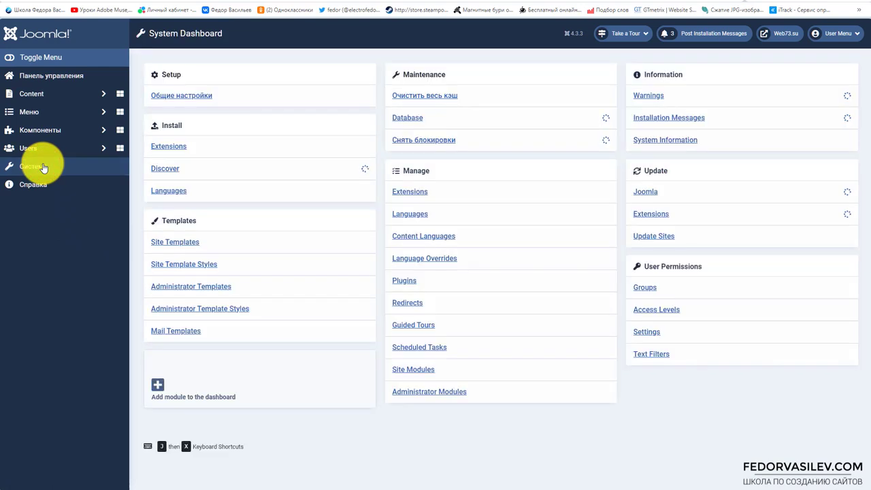
pyautogui.click(167, 147)
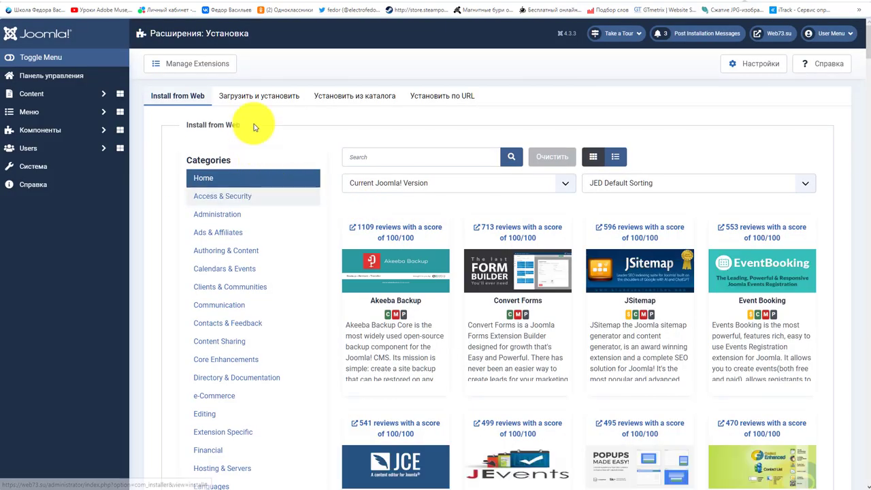
pyautogui.click(258, 95)
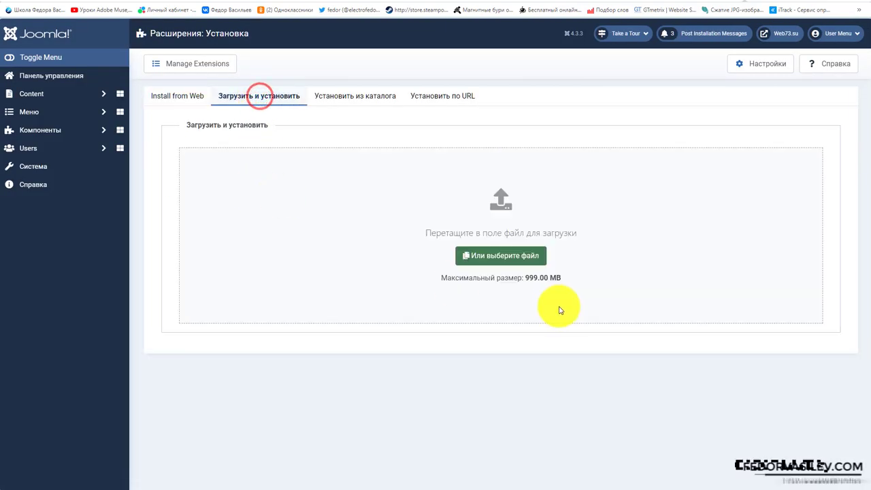
pyautogui.click(532, 258)
pyautogui.click(551, 380)
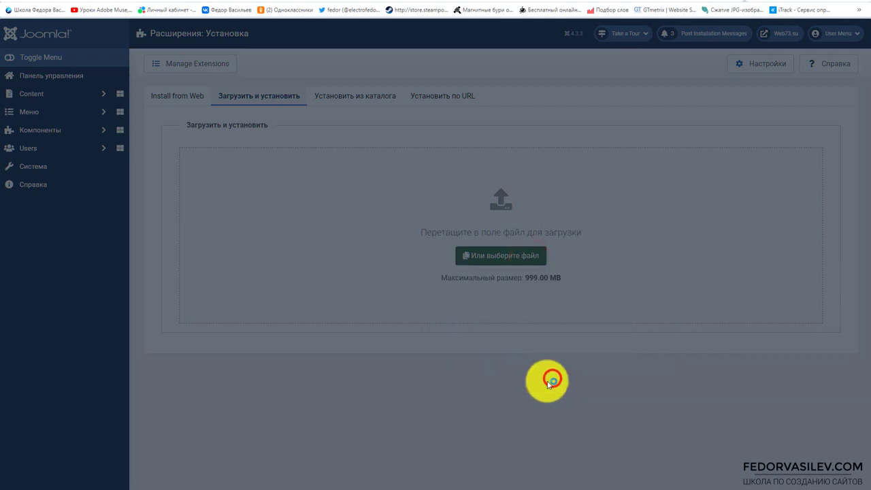
pyautogui.click(166, 193)
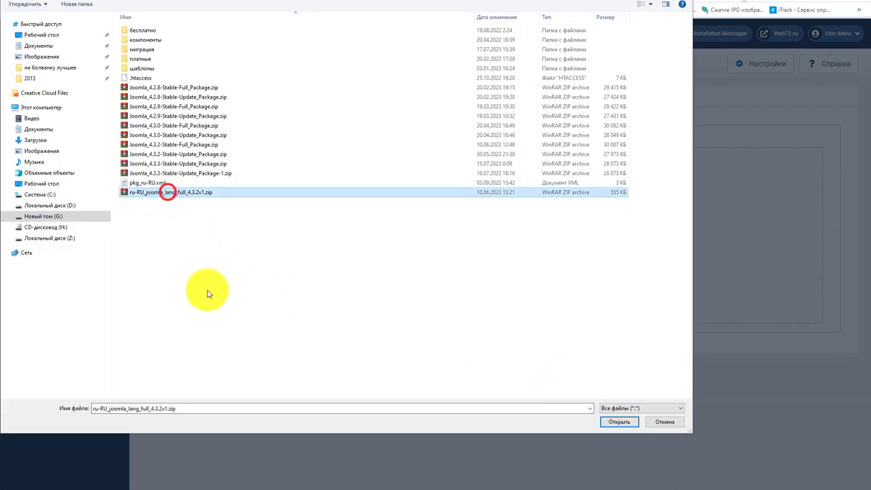
pyautogui.click(611, 423)
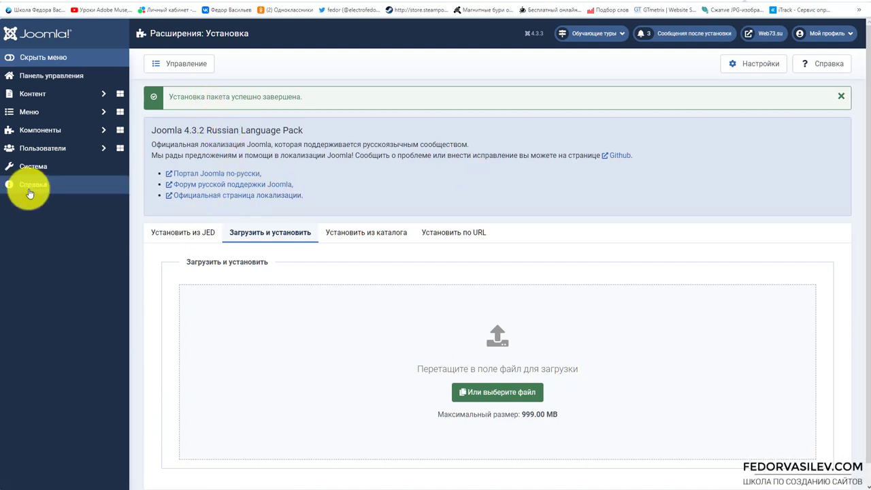
# Check the extension list in Notepad, then return to Joomla and search the online extension directory for Sourcerer
pyautogui.hotkey('alt', 'Tab')
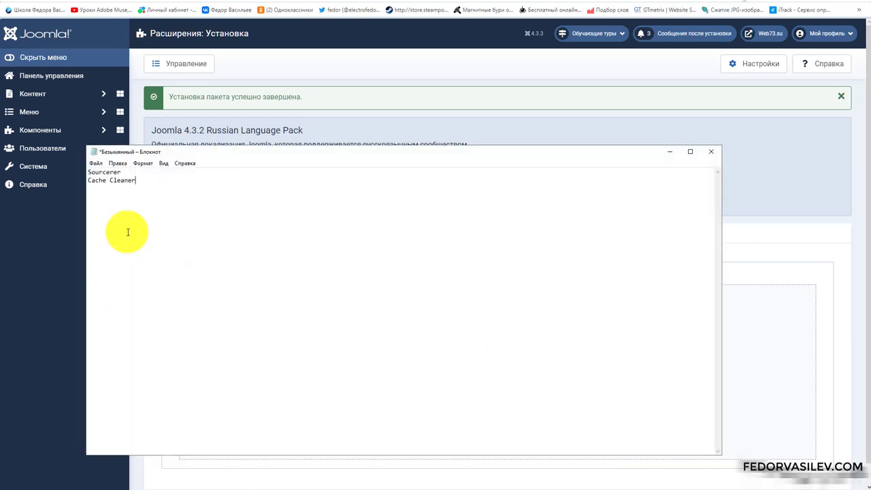
pyautogui.click(671, 153)
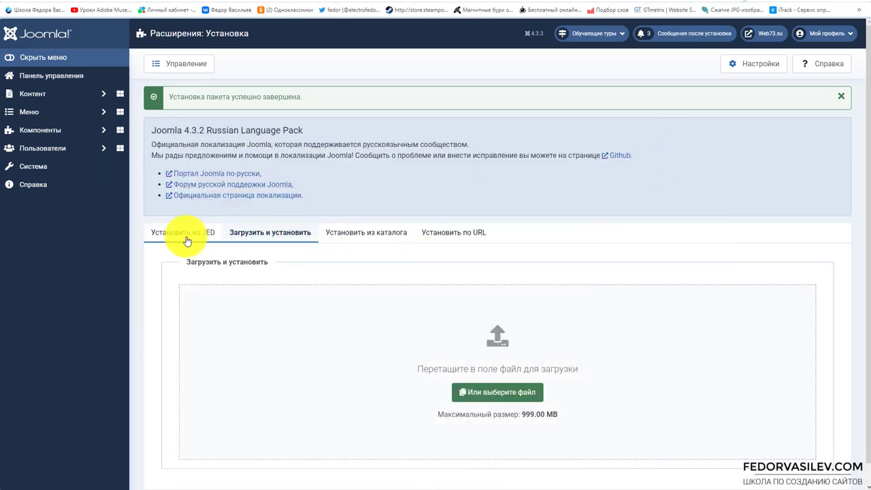
pyautogui.click(208, 235)
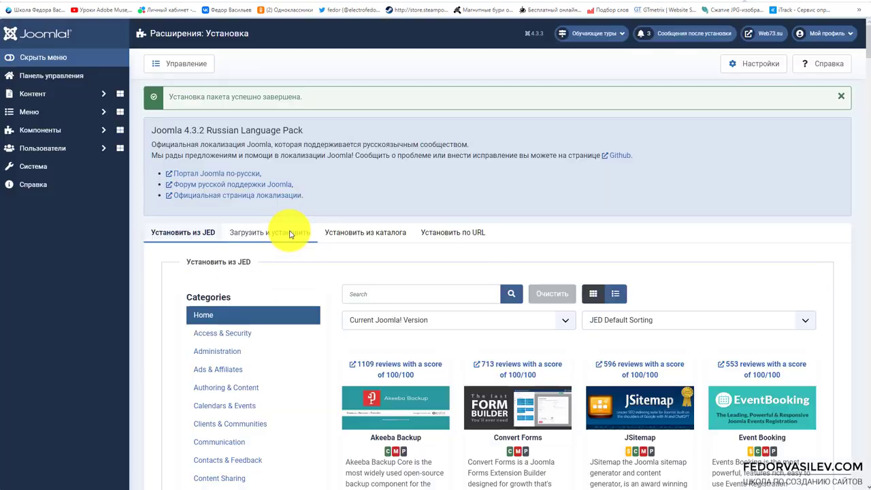
pyautogui.scroll(-3, 288, 189)
pyautogui.scroll(-2, 289, 185)
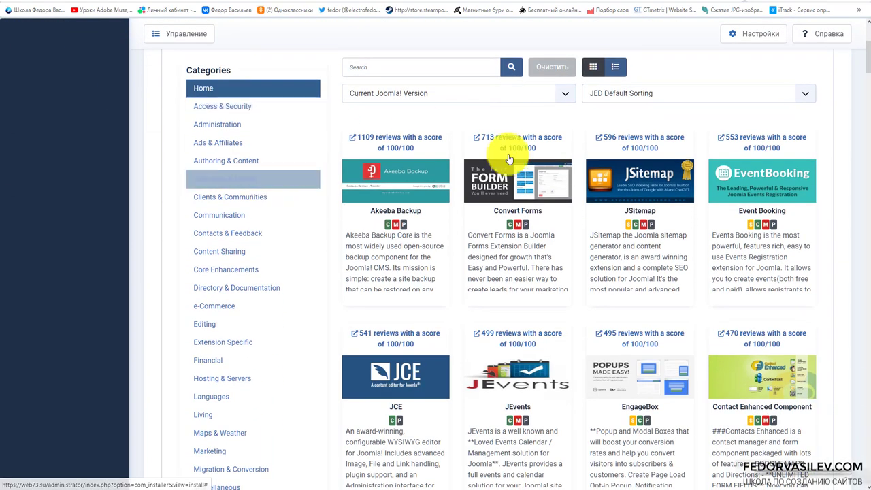
pyautogui.rightClick(371, 68)
pyautogui.click(388, 140)
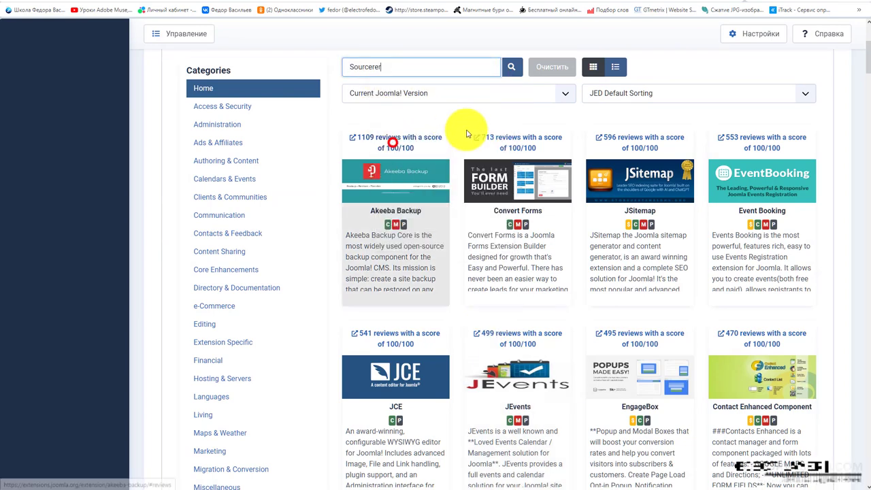
pyautogui.click(515, 68)
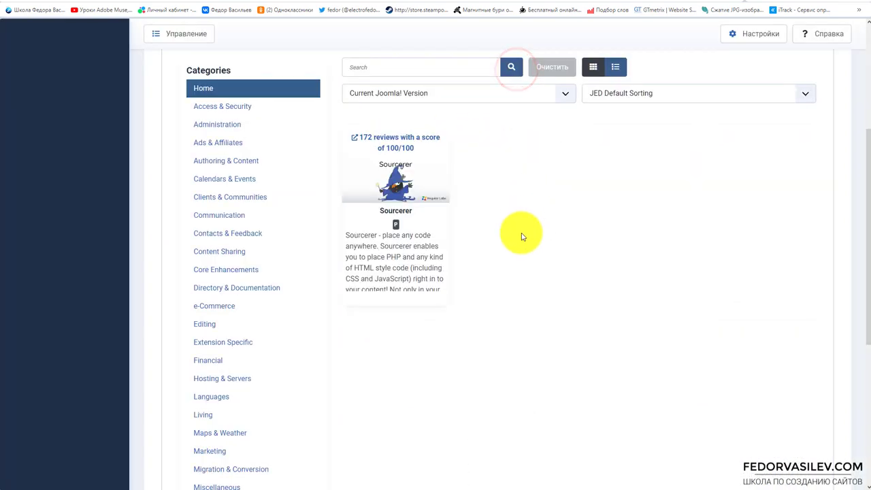
# Open the Sourcerer listing in the extension directory and install the extension, confirming the download URL
pyautogui.click(392, 215)
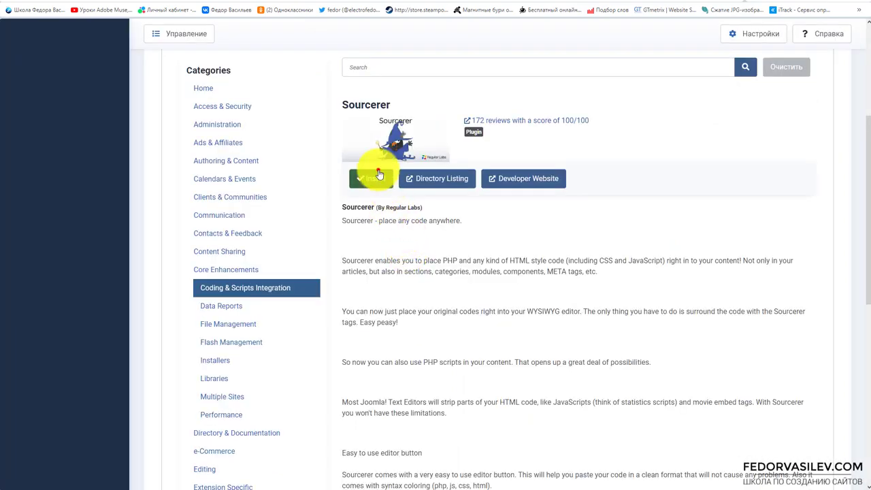
pyautogui.click(379, 174)
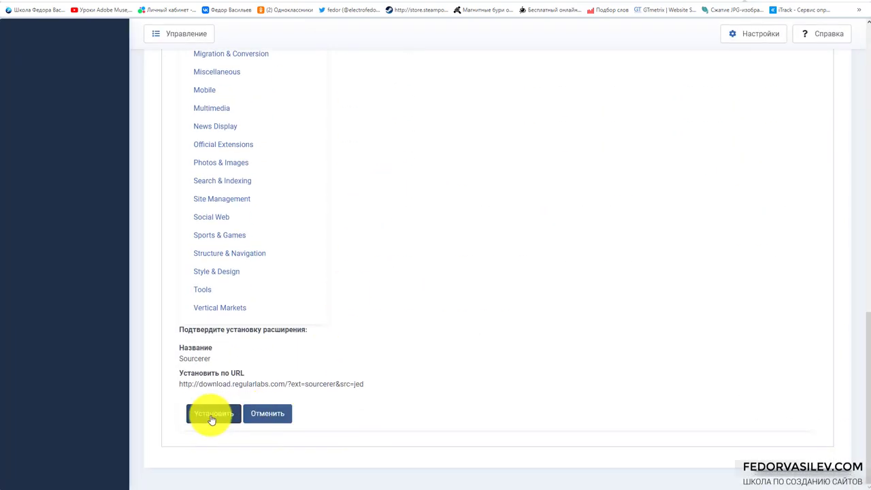
pyautogui.click(211, 415)
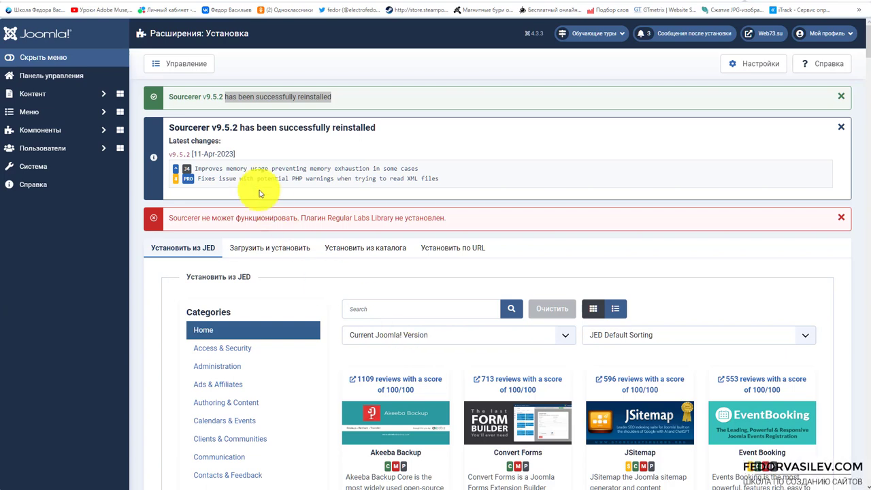
# Read the Sourcerer installation messages and the error about the Regular Labs Library plugin
pyautogui.moveTo(218, 96); pyautogui.dragTo(332, 97)
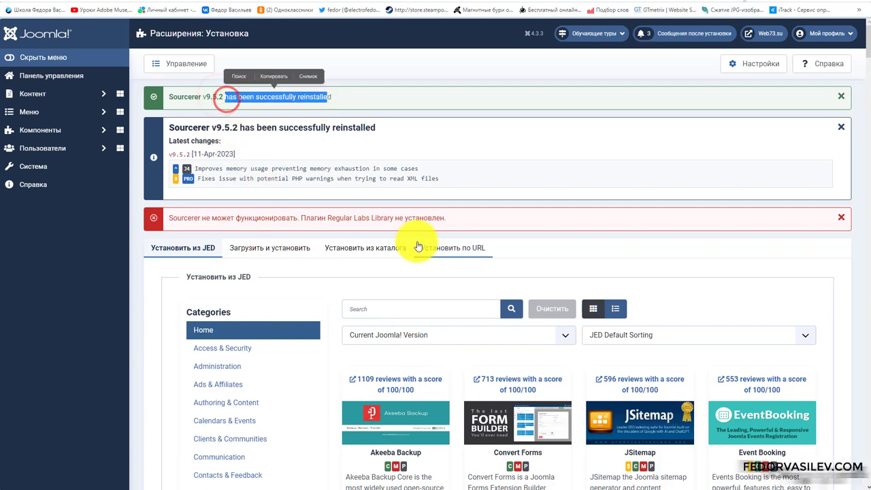
pyautogui.moveTo(183, 219); pyautogui.dragTo(286, 221)
pyautogui.moveTo(371, 218); pyautogui.dragTo(448, 229)
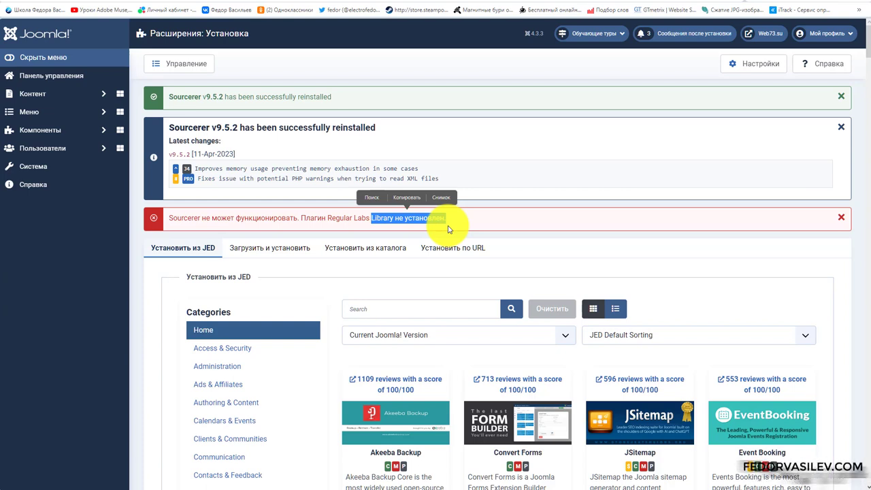
pyautogui.click(370, 221)
pyautogui.moveTo(351, 218); pyautogui.dragTo(392, 219)
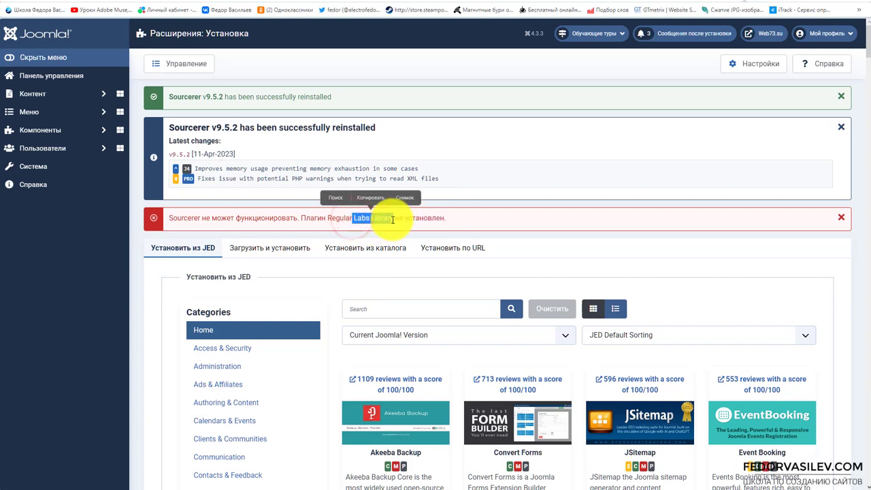
# Take the plugin name Regular Labs Library from the error message and look it up in the plugin list
pyautogui.click(365, 309)
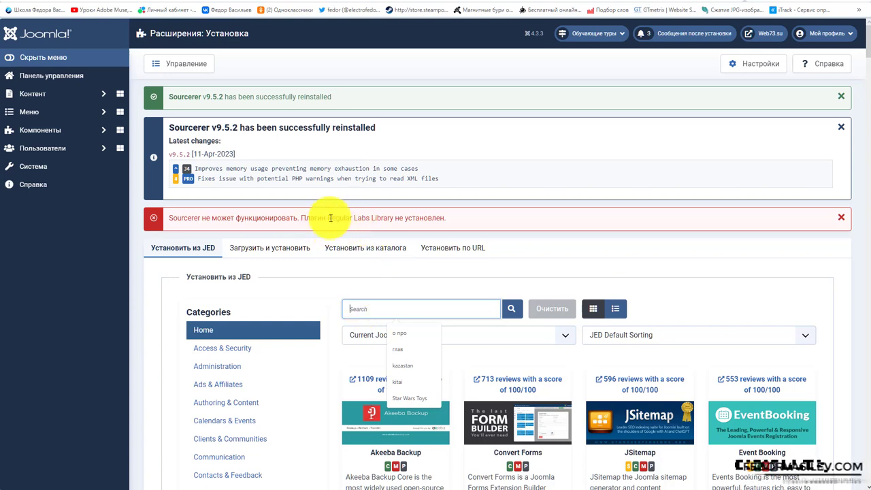
pyautogui.moveTo(328, 218); pyautogui.dragTo(387, 226)
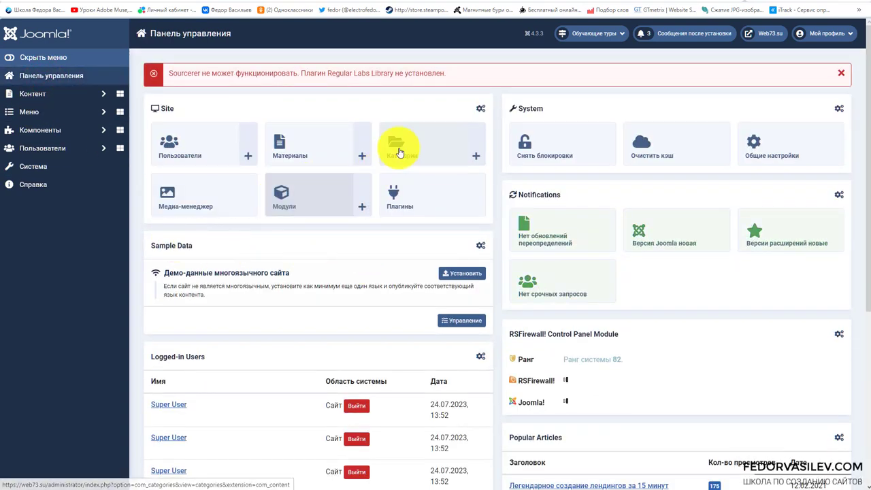
pyautogui.click(422, 197)
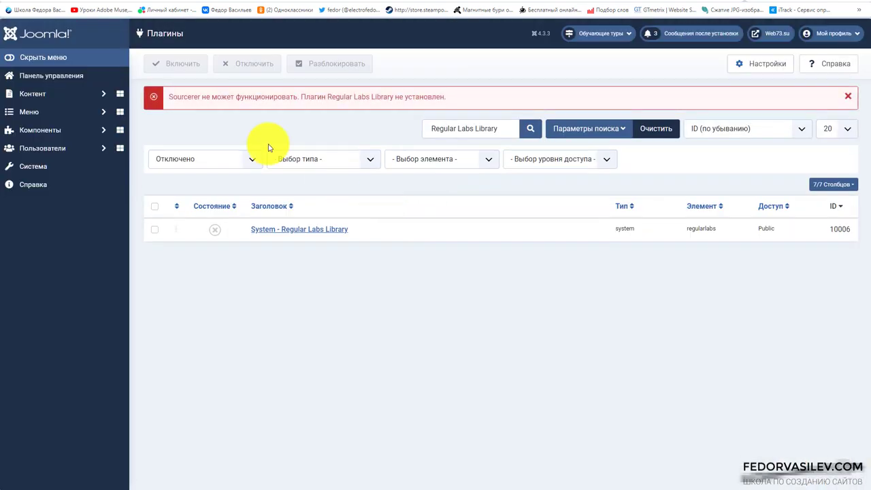
pyautogui.moveTo(241, 96); pyautogui.dragTo(392, 97)
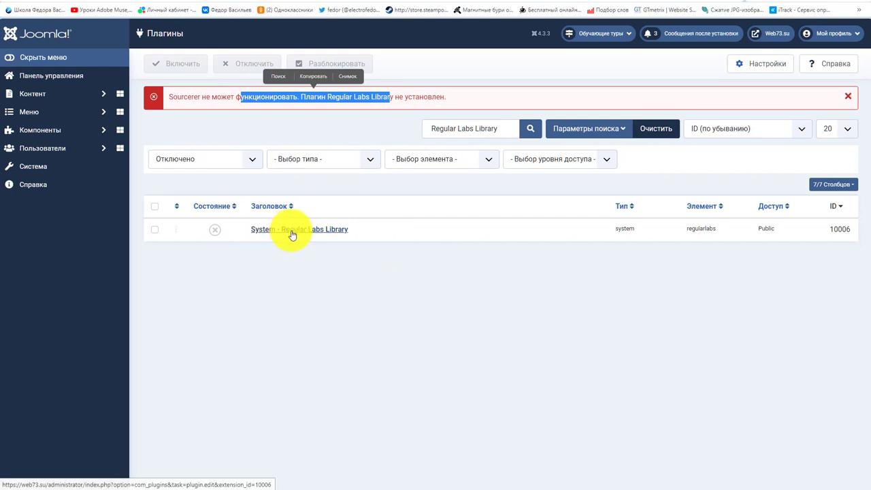
# Search the installed extensions for "Regular Labs Library" in extension management and select all matching entries
pyautogui.click(42, 171)
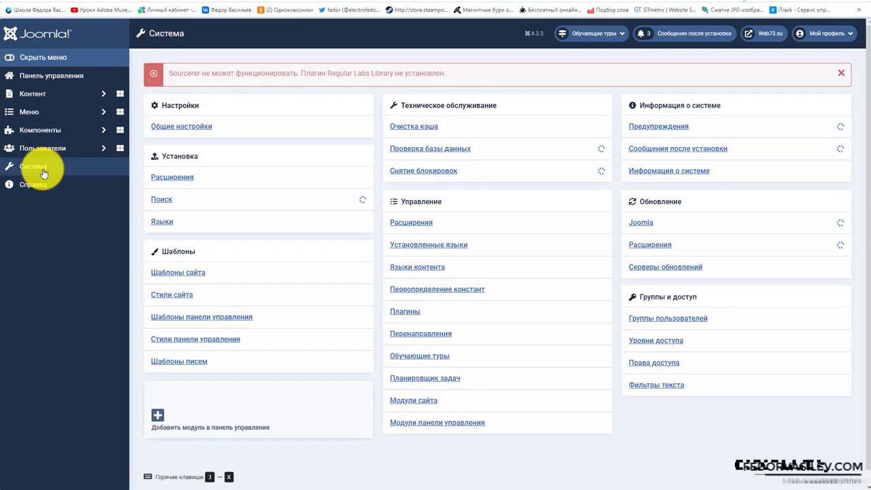
pyautogui.click(158, 176)
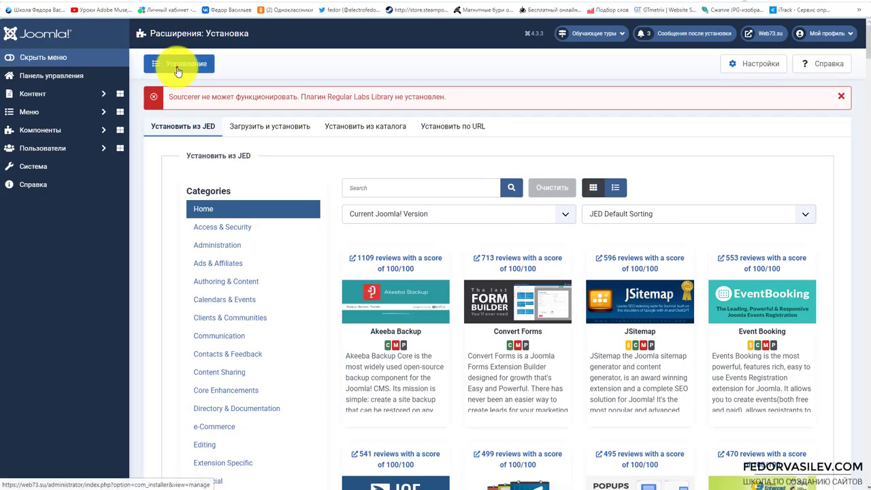
pyautogui.click(177, 68)
pyautogui.tripleClick(442, 128)
pyautogui.write('Regular Labs Library')
pyautogui.click(507, 128)
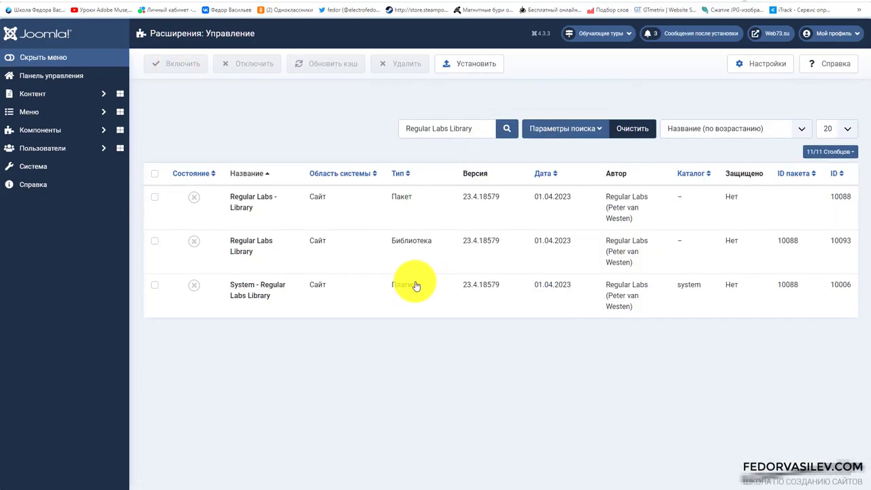
pyautogui.click(154, 174)
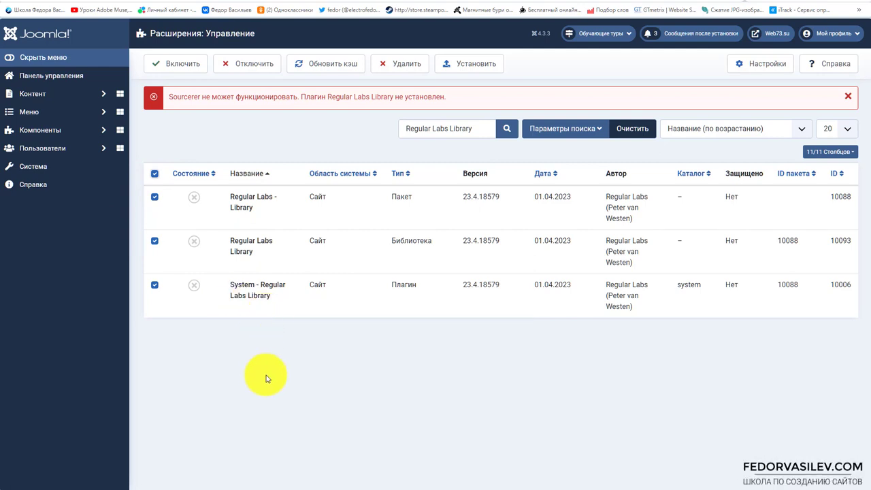
# Switch to Notepad, copy the Cache Cleaner line from the extension list and return to Joomla
pyautogui.hotkey('alt', 'Tab')
pyautogui.click(145, 198)
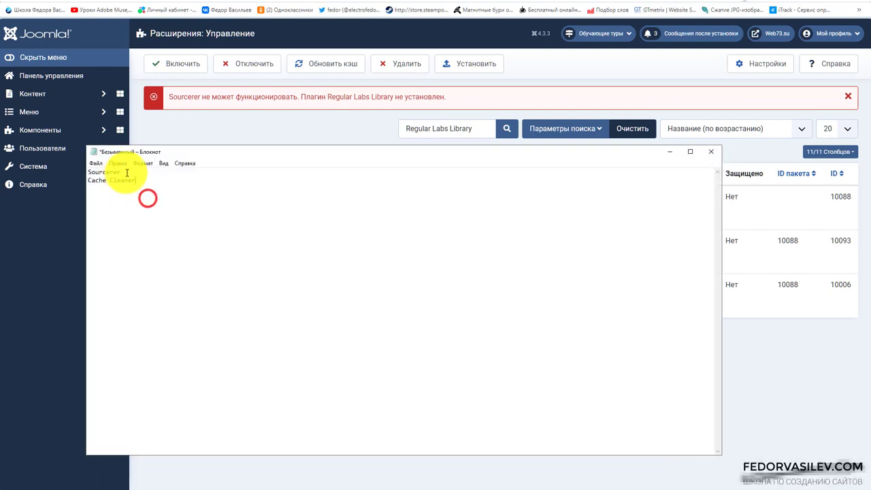
pyautogui.doubleClick(126, 171)
pyautogui.click(118, 205)
pyautogui.moveTo(136, 179); pyautogui.dragTo(67, 184)
pyautogui.hotkey('ctrl', 'c')
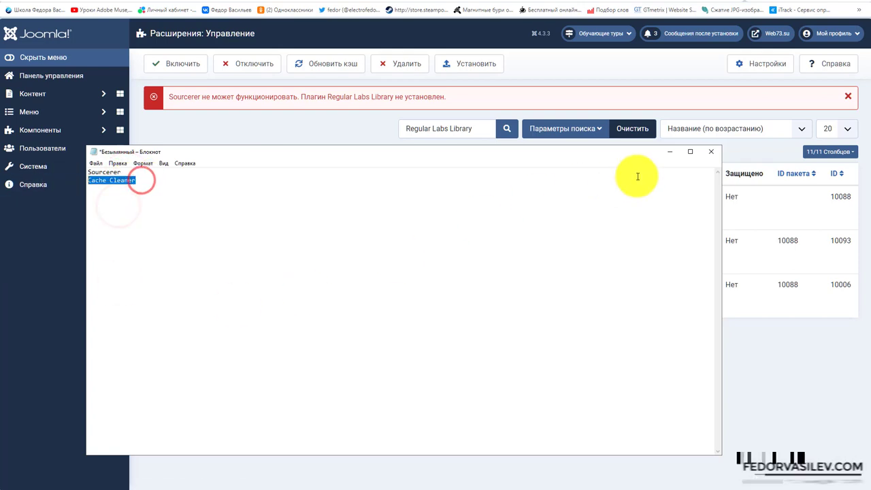
pyautogui.click(670, 151)
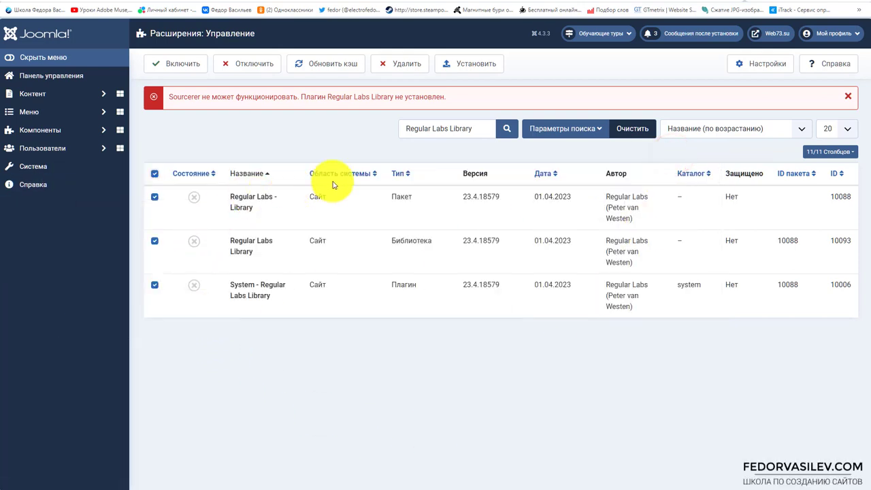
# Uninstall the selected Regular Labs Library package, library and plugin, confirm the removal and read the removal messages
pyautogui.click(398, 71)
pyautogui.click(471, 39)
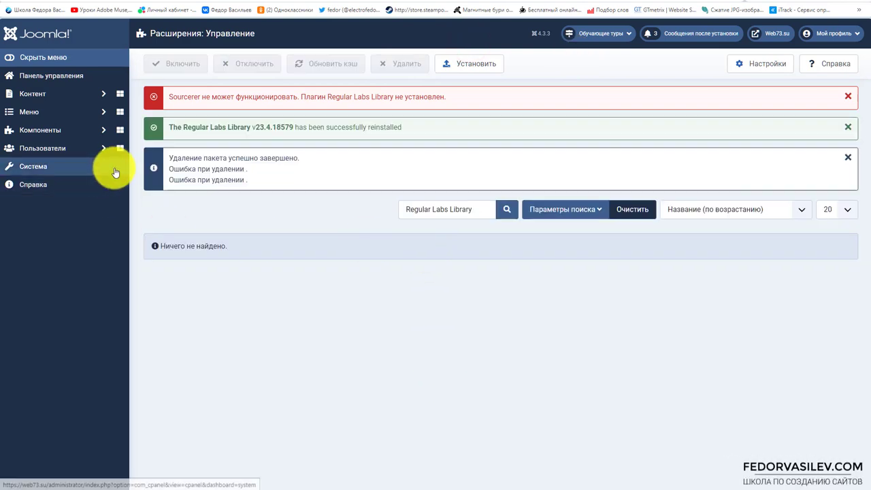
pyautogui.moveTo(299, 158); pyautogui.dragTo(154, 174)
pyautogui.click(249, 169)
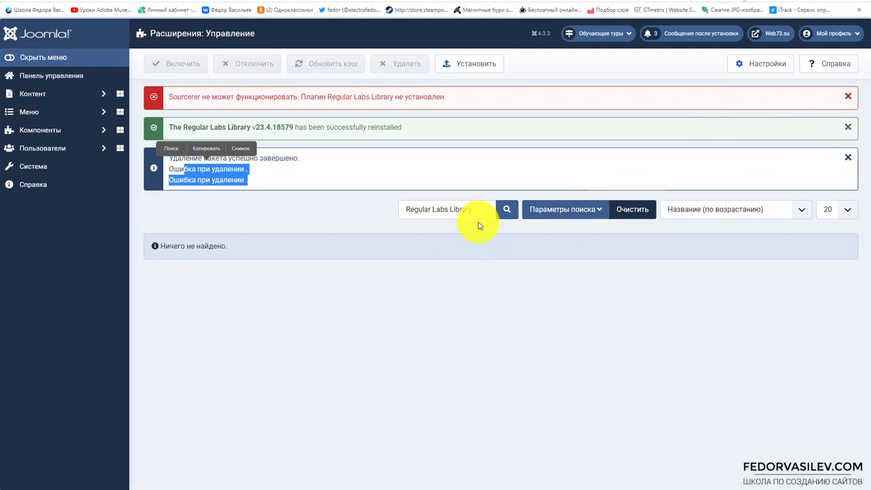
# Rerun the installed extensions search for Regular Labs Library and reread the Sourcerer error message
pyautogui.click(507, 218)
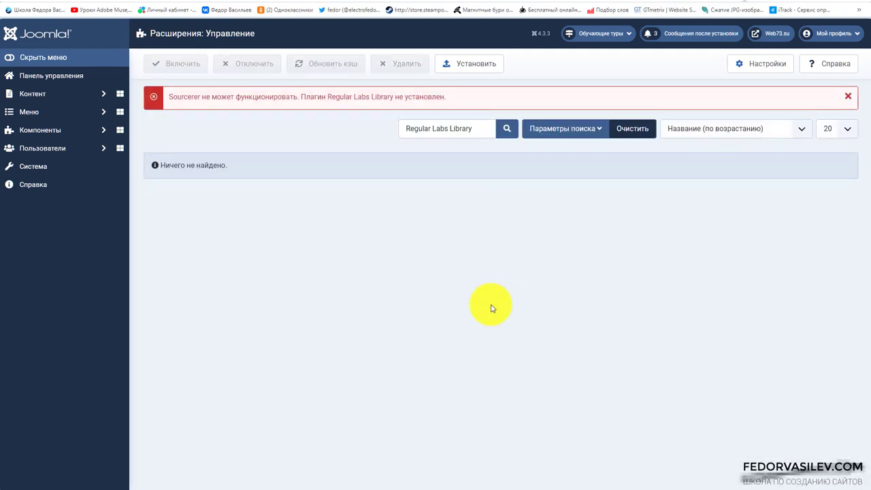
pyautogui.moveTo(480, 128); pyautogui.dragTo(381, 144)
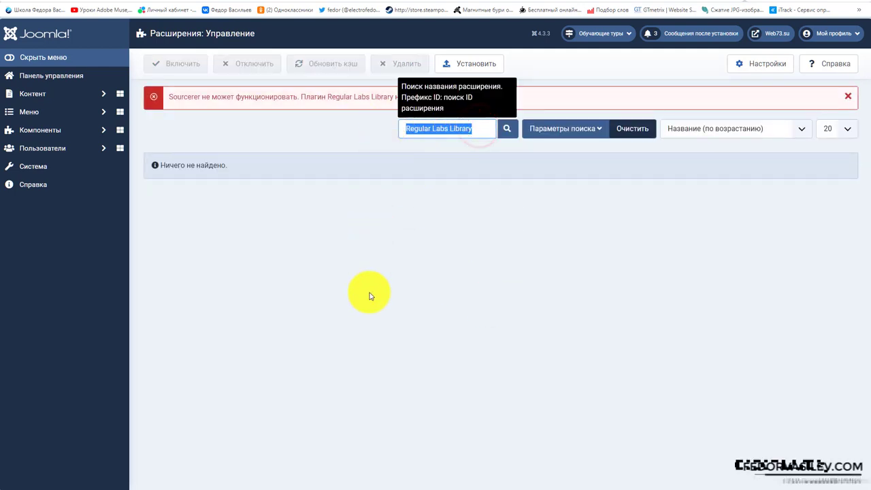
pyautogui.click(320, 131)
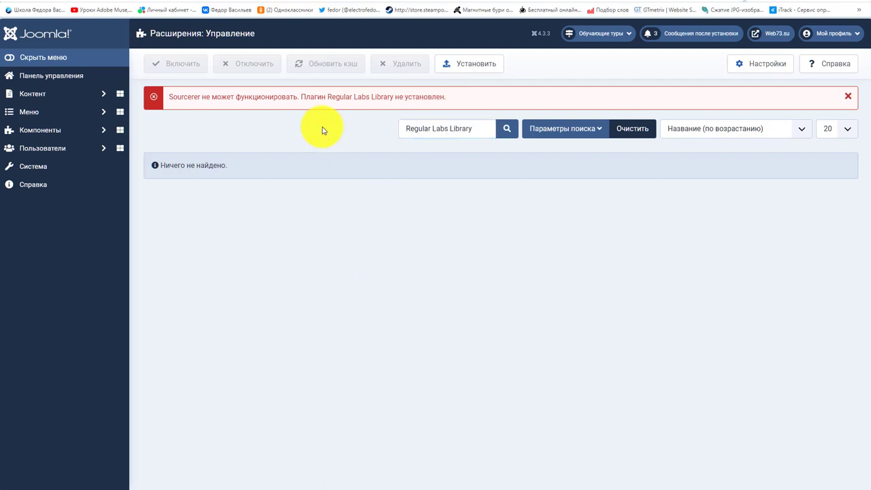
pyautogui.moveTo(339, 96); pyautogui.dragTo(393, 96)
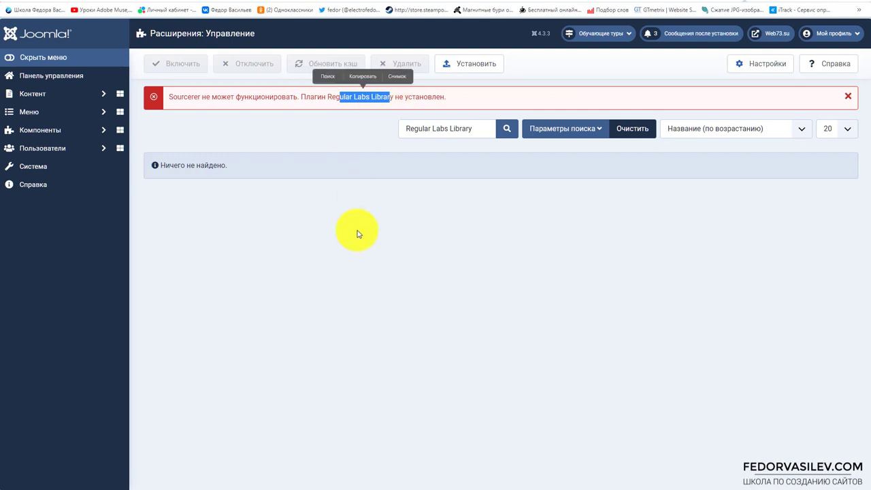
# Open the extension installation page from the system dashboard
pyautogui.click(358, 234)
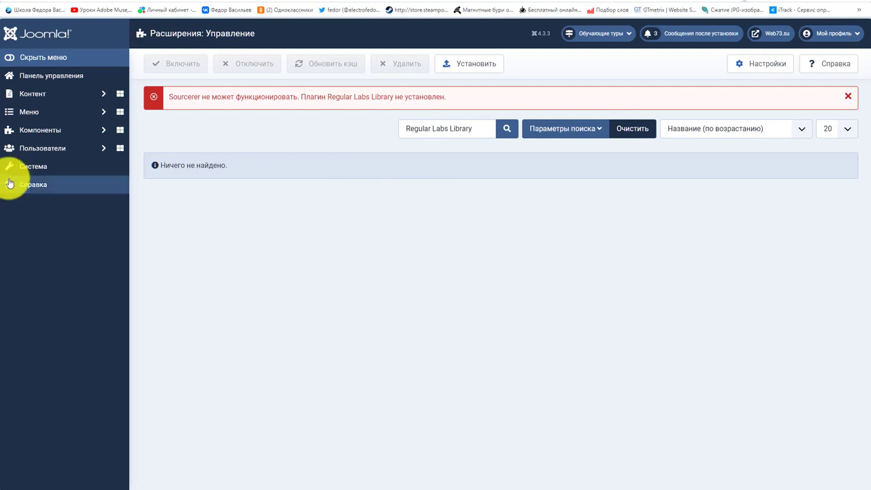
pyautogui.click(34, 167)
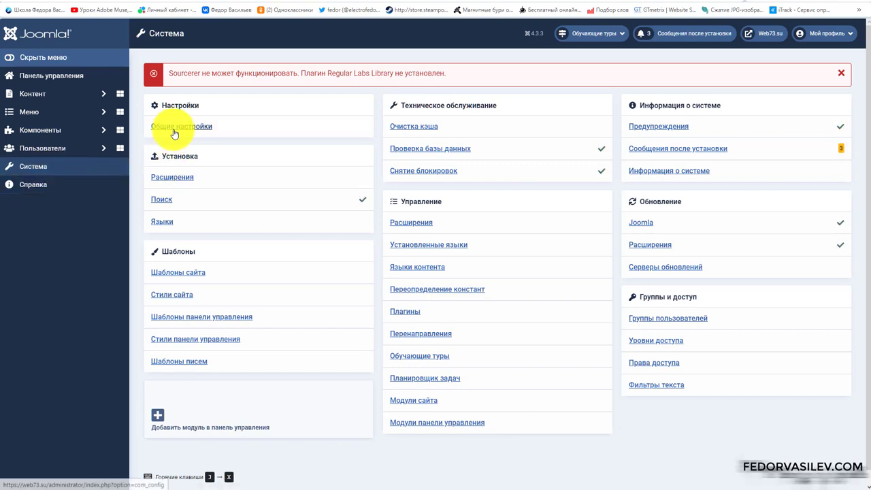
pyautogui.click(171, 176)
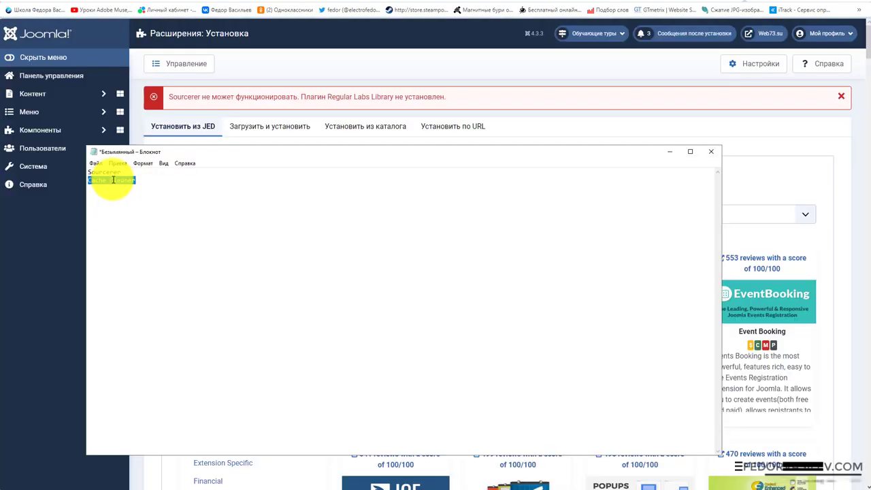
# Copy "Cache Cleaner" from the Notepad list and search the Joomla extensions directory for it
pyautogui.rightClick(113, 181)
pyautogui.click(130, 207)
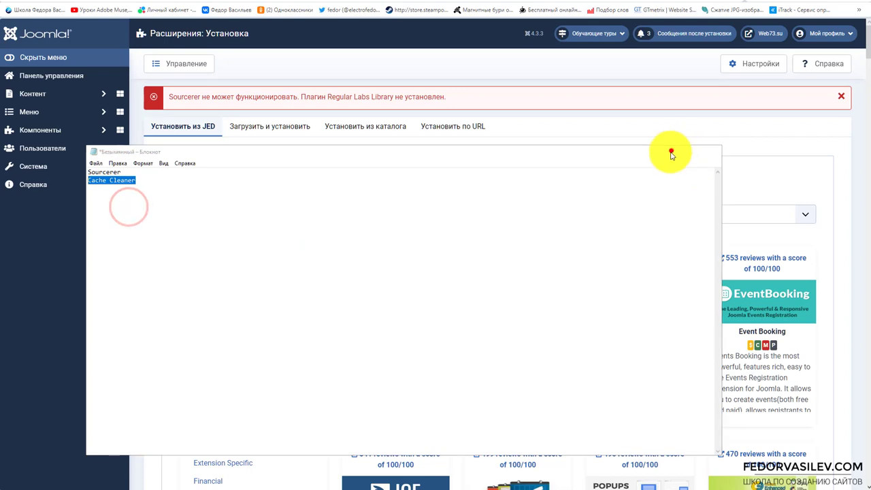
pyautogui.click(670, 151)
pyautogui.rightClick(363, 190)
pyautogui.click(359, 264)
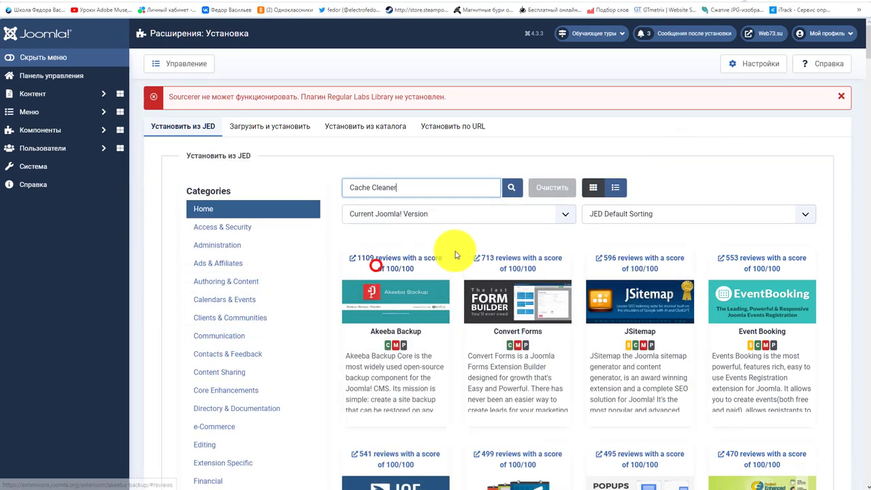
pyautogui.click(513, 189)
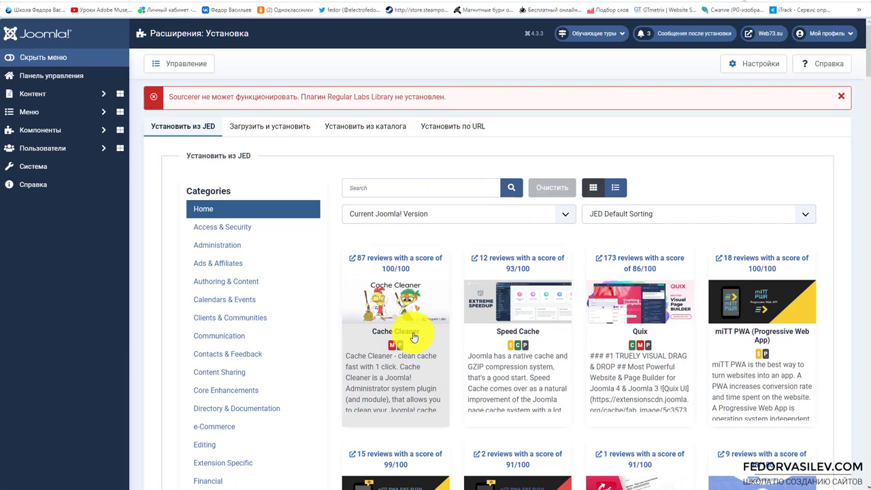
# Open the Cache Cleaner entry by Regular Labs, install the extension and confirm the installation
pyautogui.click(413, 335)
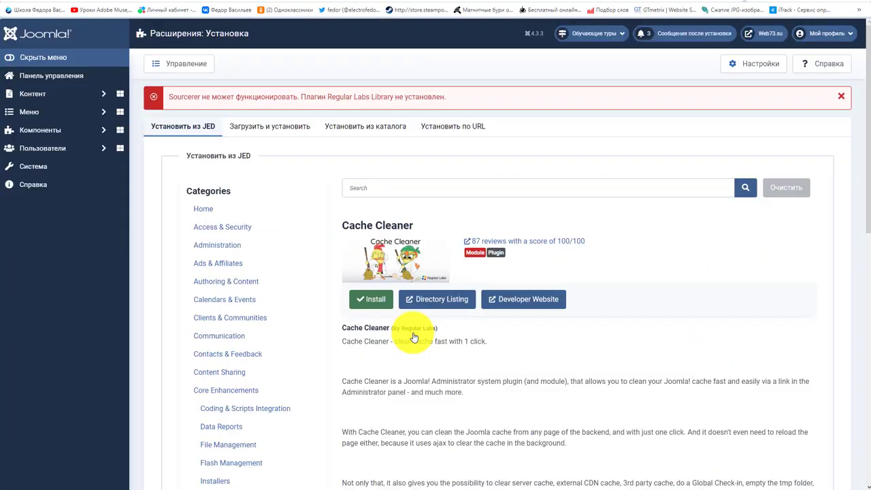
pyautogui.click(368, 299)
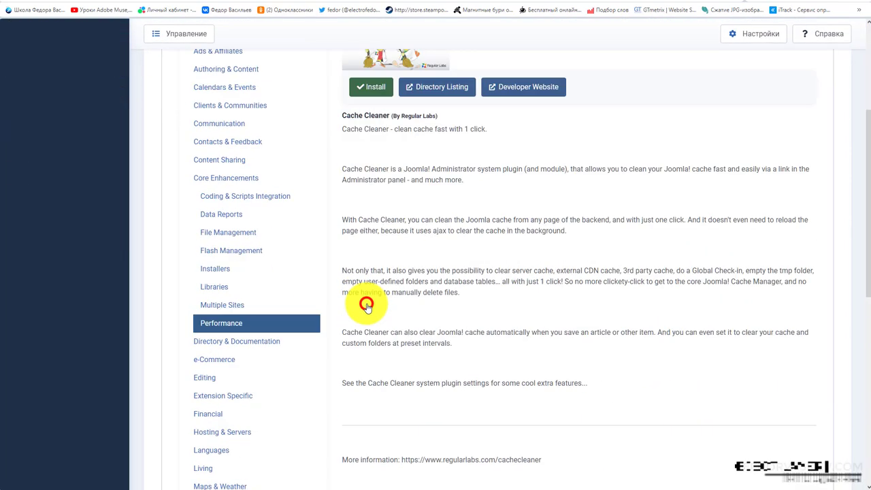
pyautogui.click(215, 414)
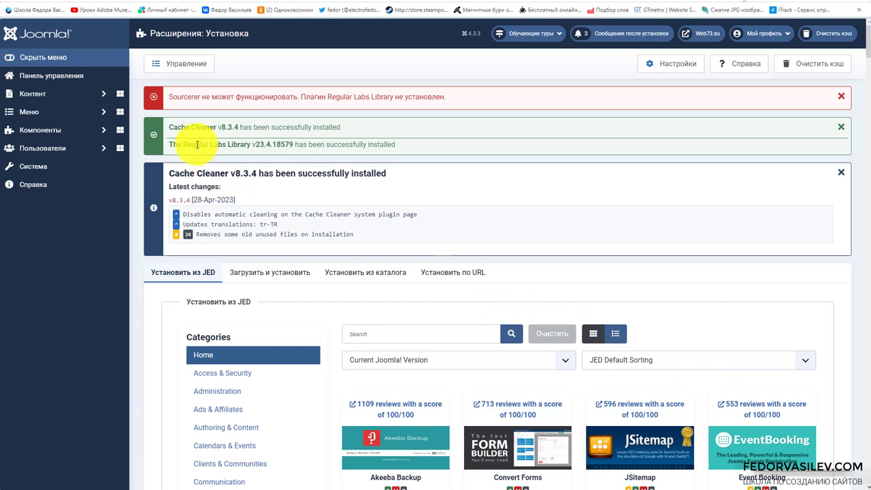
# Read the Cache Cleaner and Regular Labs Library installation messages and compare them with the Sourcerer error
pyautogui.moveTo(178, 131); pyautogui.dragTo(340, 127)
pyautogui.moveTo(183, 144); pyautogui.dragTo(293, 145)
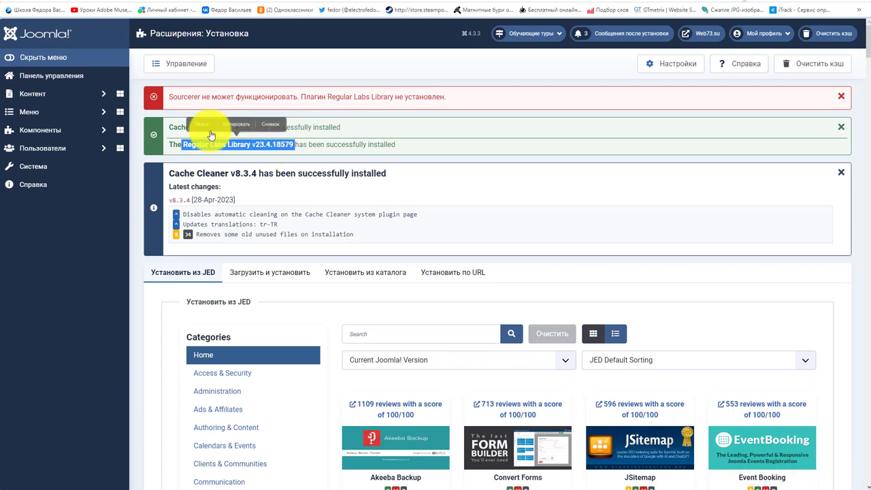
pyautogui.moveTo(193, 129); pyautogui.dragTo(395, 142)
pyautogui.click(191, 96)
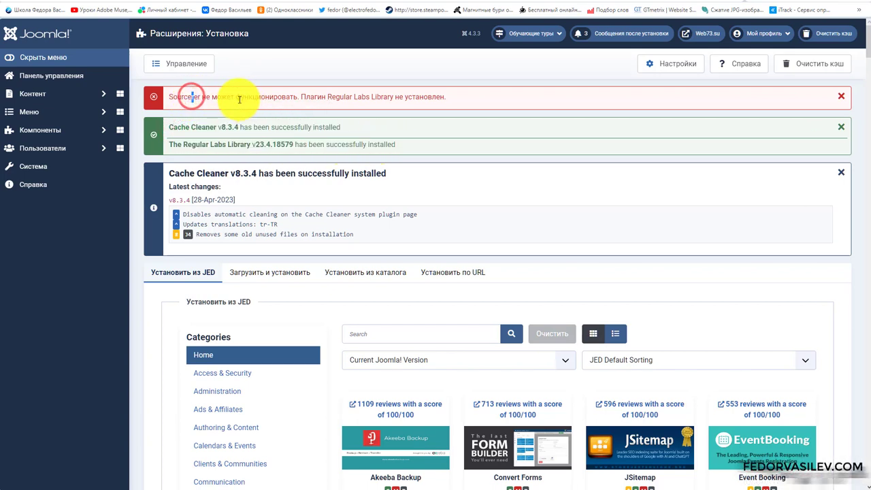
pyautogui.moveTo(336, 96); pyautogui.dragTo(405, 102)
pyautogui.moveTo(212, 145); pyautogui.dragTo(286, 144)
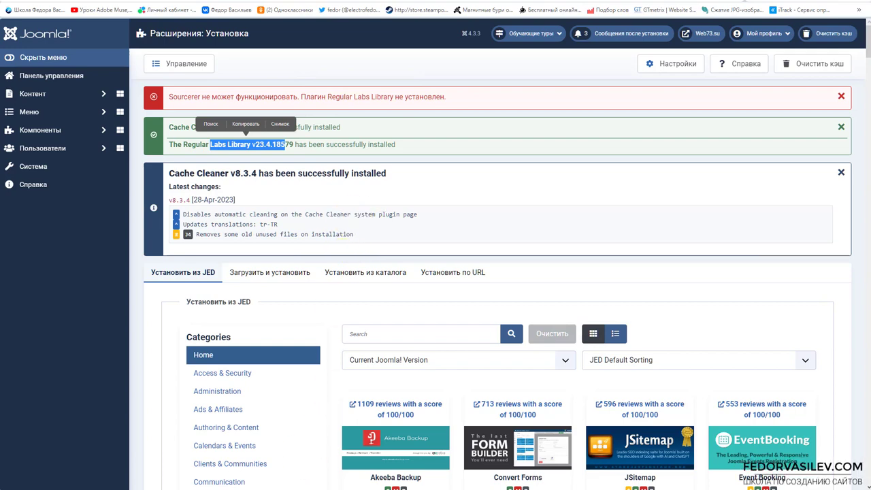
# Copy "Sourcerer" from the Notepad list and search the Joomla extensions directory for it
pyautogui.hotkey('alt', 'Tab')
pyautogui.moveTo(122, 171); pyautogui.dragTo(91, 171)
pyautogui.hotkey('ctrl', 'c')
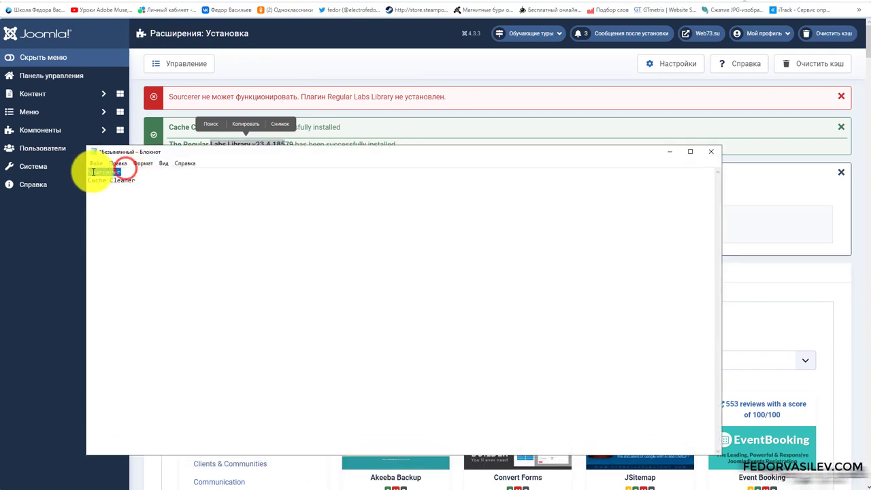
pyautogui.click(117, 163)
pyautogui.click(115, 202)
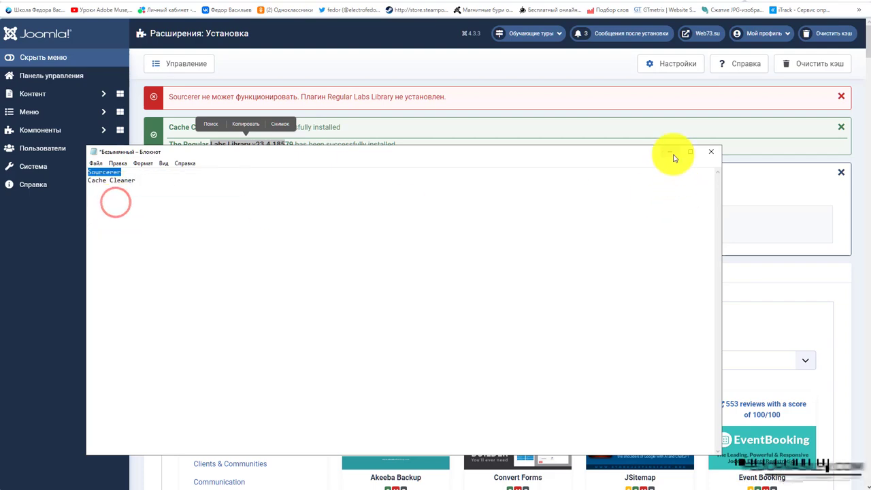
pyautogui.click(671, 152)
pyautogui.rightClick(433, 334)
pyautogui.click(456, 417)
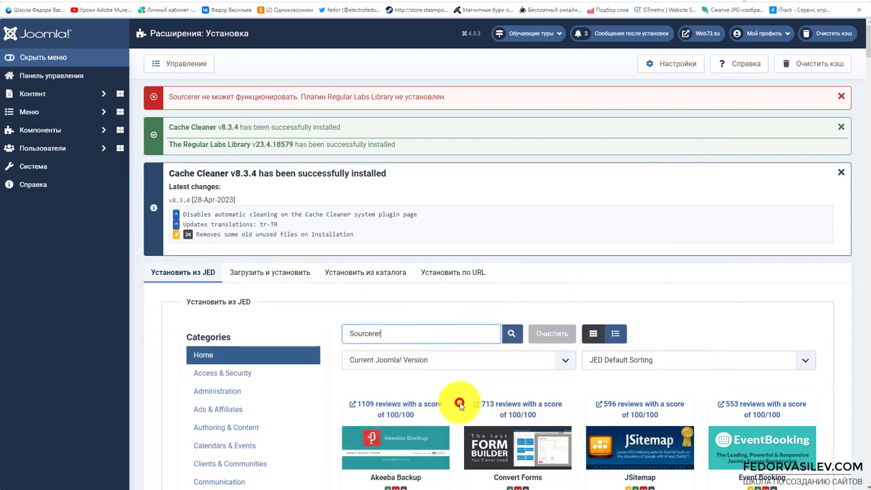
pyautogui.click(511, 334)
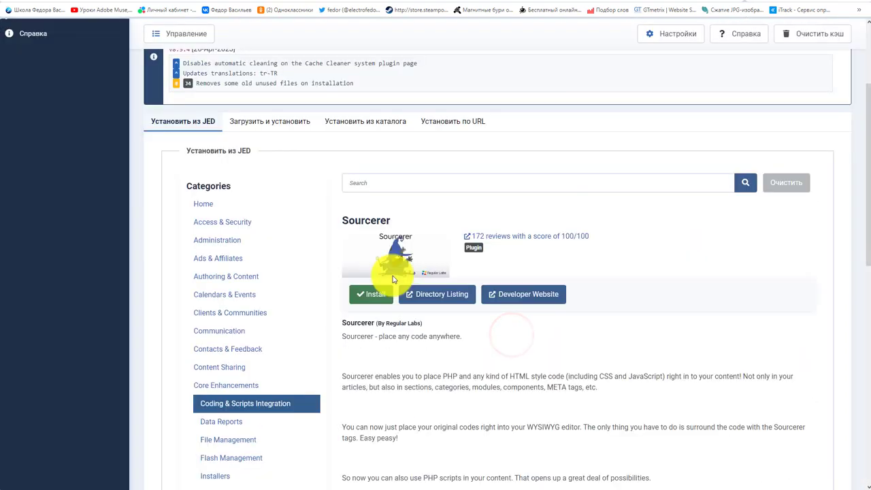
# Install Sourcerer from its directory page, confirm the installation and read the resulting message
pyautogui.scroll(-3, 369, 296)
pyautogui.click(370, 140)
pyautogui.scroll(-1, 365, 162)
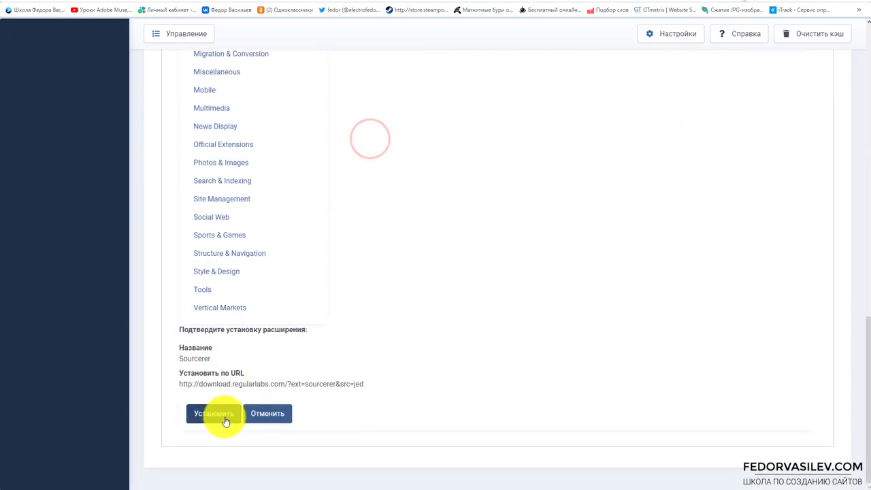
pyautogui.click(214, 414)
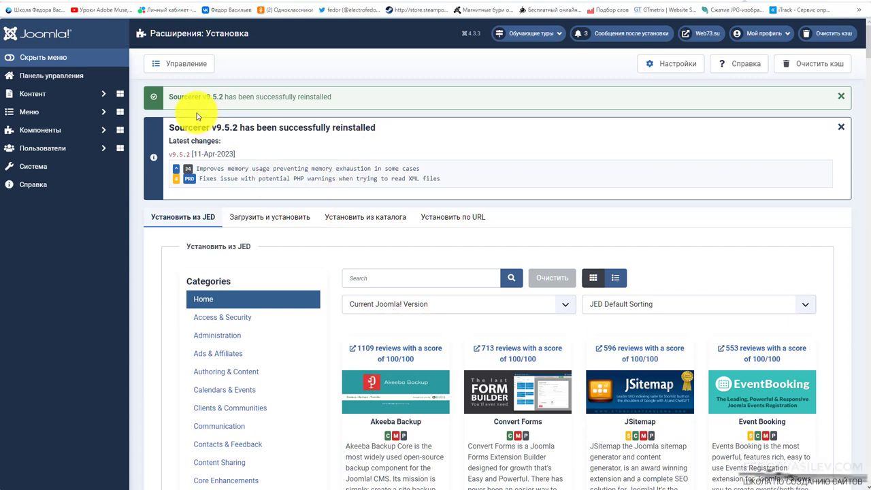
pyautogui.moveTo(180, 94); pyautogui.dragTo(335, 99)
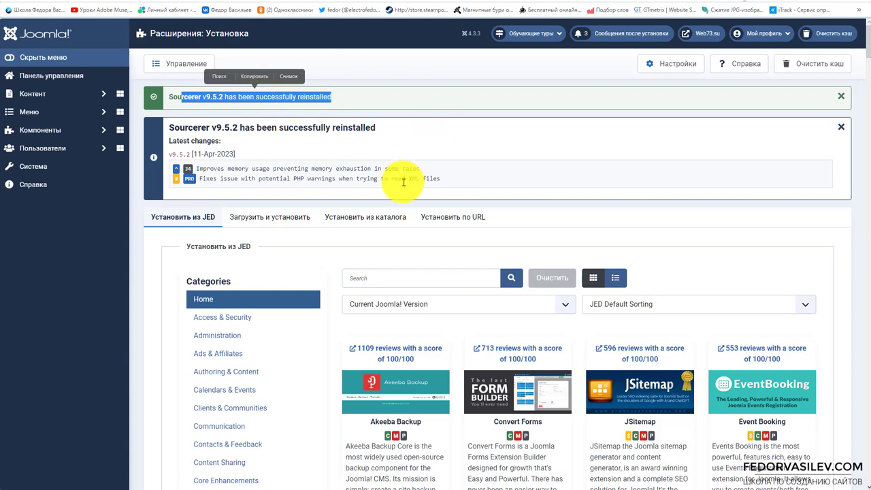
# Open plugin management from the control panel and filter the Regular Labs Library search to enabled plugins
pyautogui.click(50, 93)
pyautogui.click(51, 80)
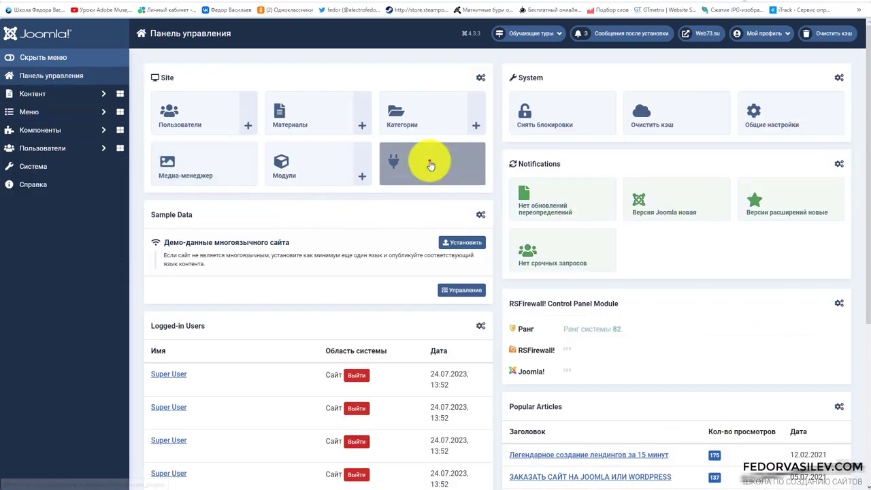
pyautogui.click(430, 164)
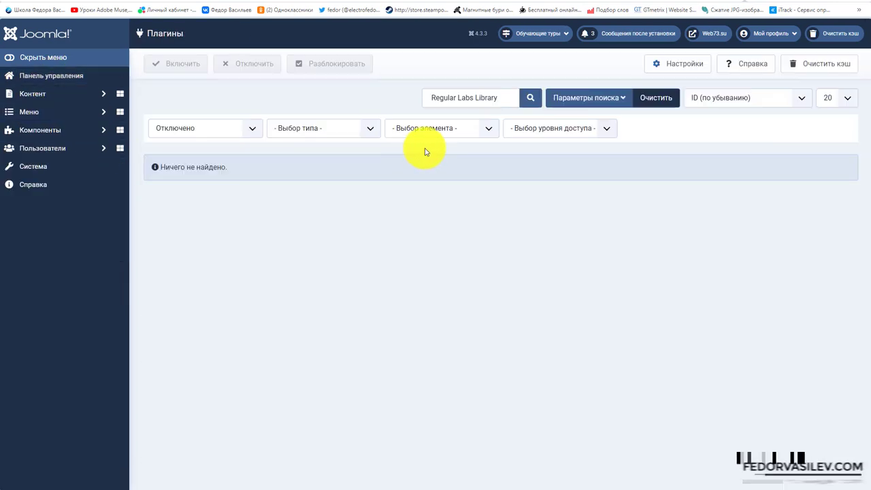
pyautogui.click(218, 128)
pyautogui.click(182, 164)
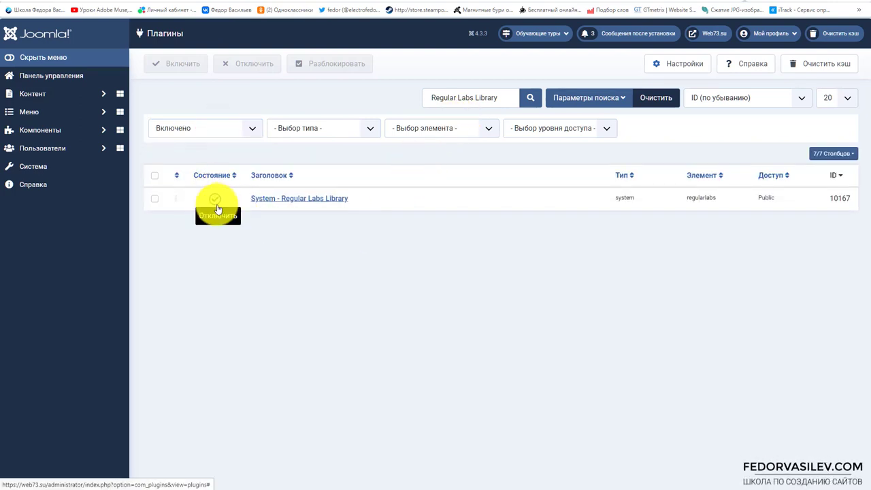
# Open the System - Regular Labs Library plugin, review its description and dependent extensions, and close it without saving
pyautogui.click(335, 201)
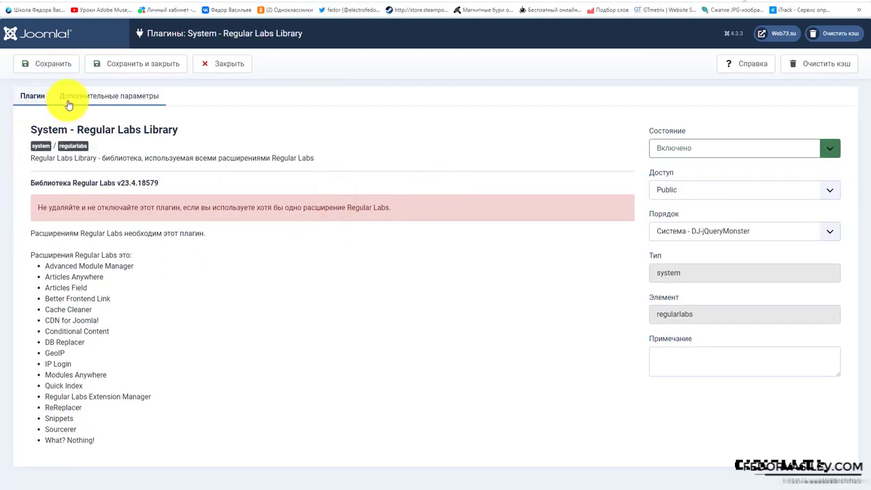
pyautogui.click(69, 104)
pyautogui.click(29, 94)
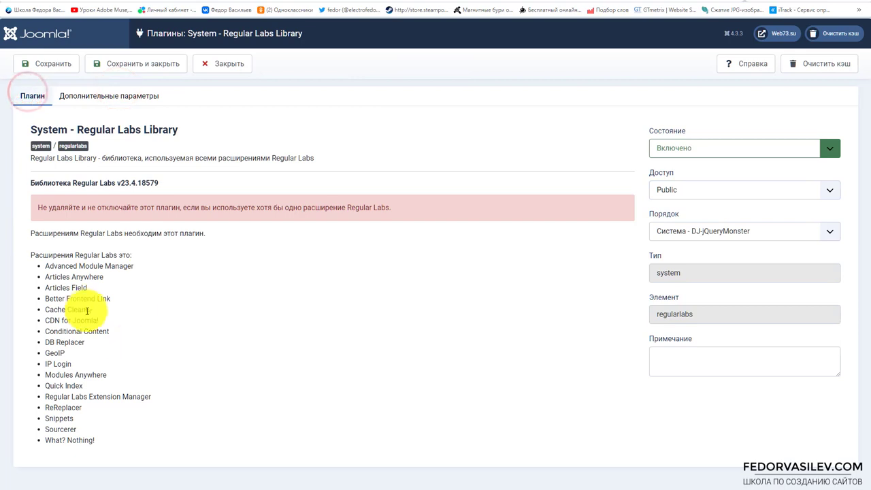
pyautogui.click(245, 65)
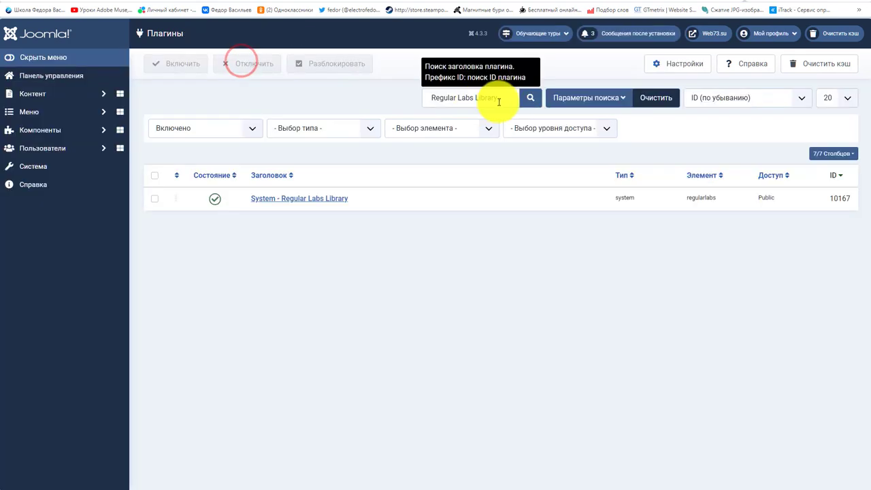
# Search the enabled plugins for "Labs" and clear the site cache with Cache Cleaner
pyautogui.click(506, 97)
pyautogui.doubleClick(451, 99)
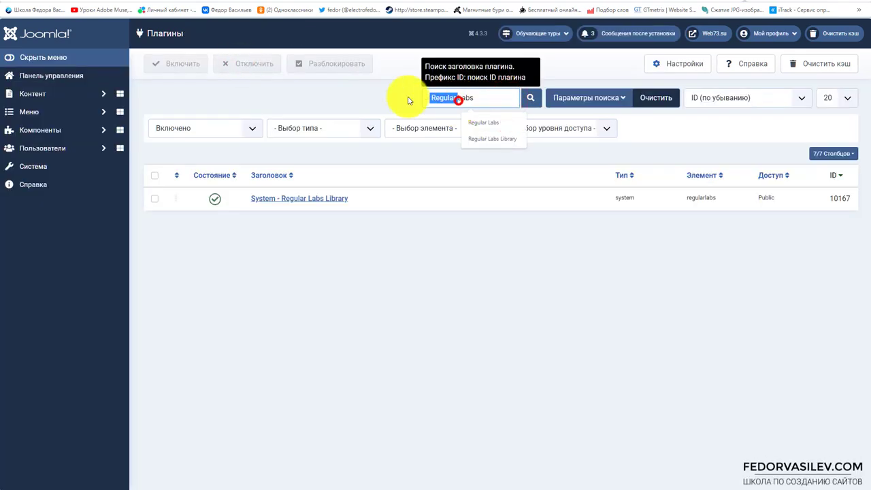
pyautogui.press('BackSpace')
pyautogui.click(530, 97)
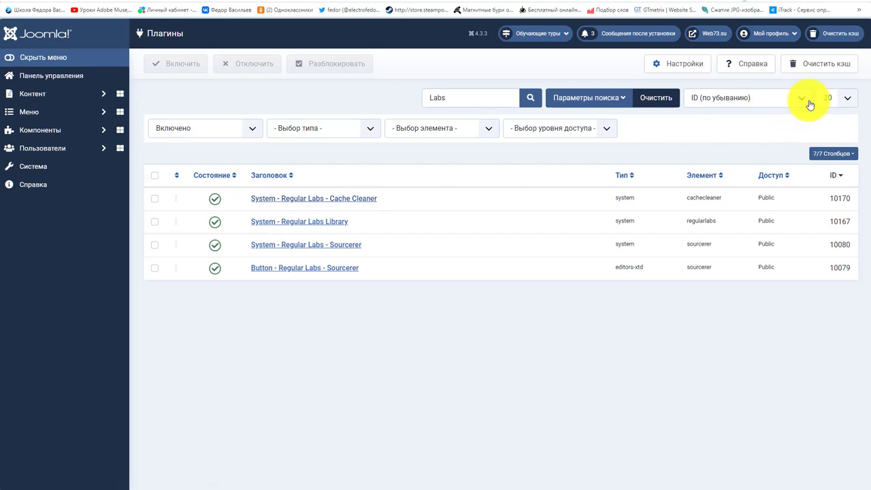
pyautogui.click(836, 71)
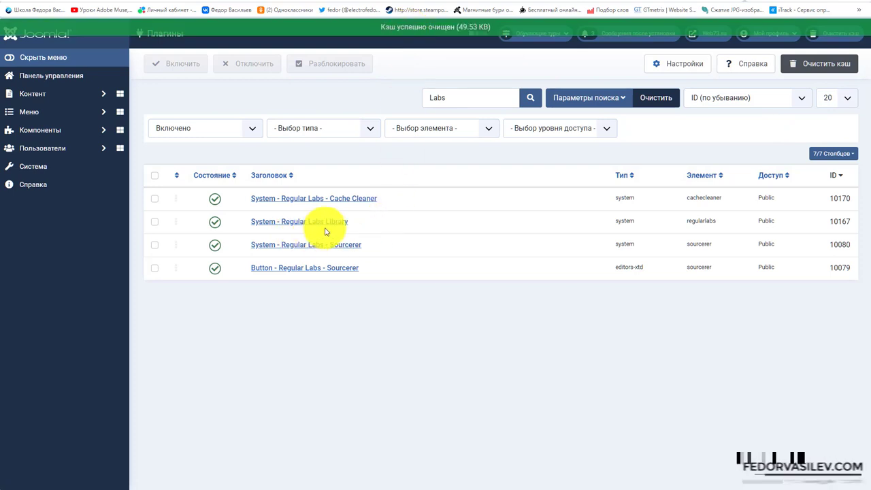
# Examine the Regular Labs Library plugin and the two Sourcerer plugins in the filtered list
pyautogui.moveTo(350, 222); pyautogui.dragTo(299, 223)
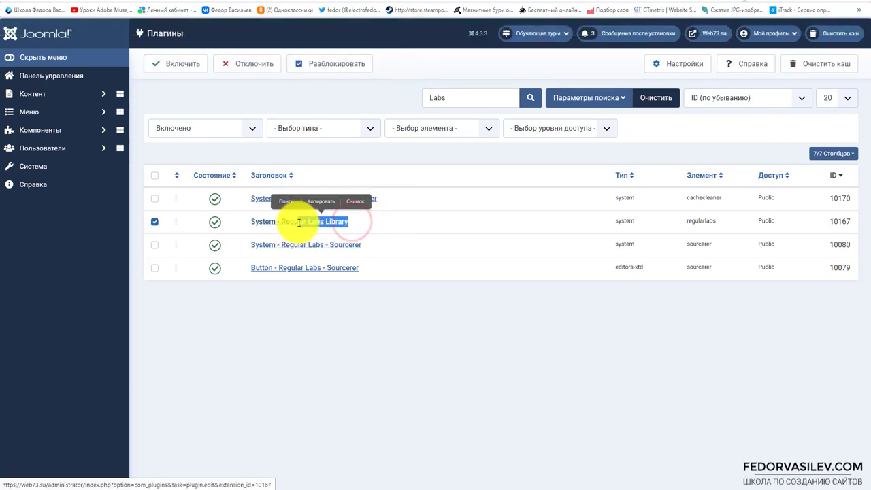
pyautogui.moveTo(373, 246); pyautogui.dragTo(322, 245)
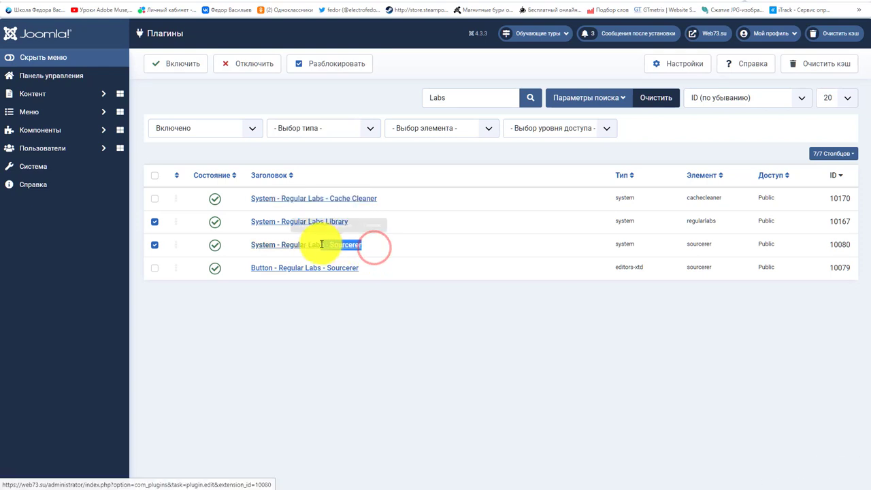
pyautogui.moveTo(372, 270); pyautogui.dragTo(297, 299)
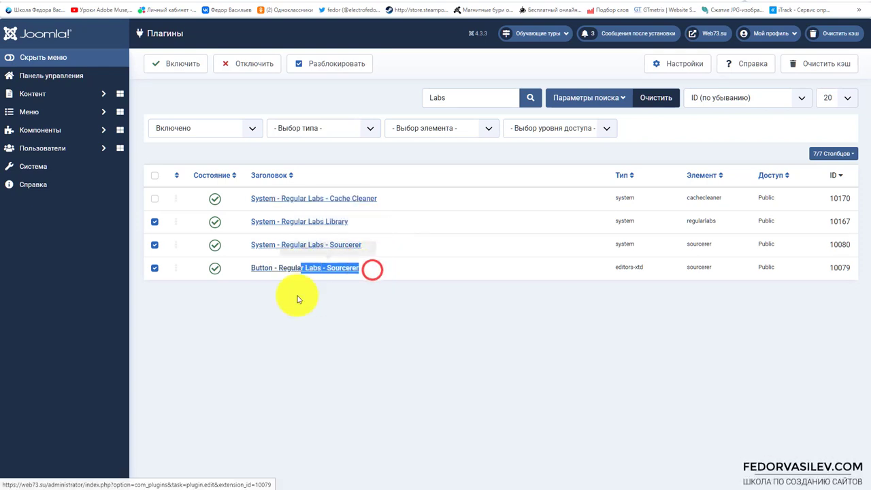
pyautogui.click(352, 330)
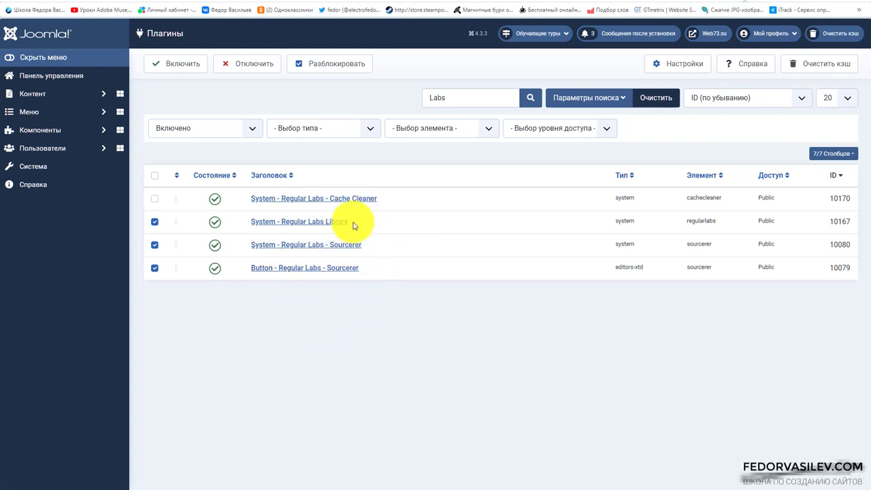
# Copy "Library" from the Regular Labs Library plugin title and search the plugin list for that word
pyautogui.moveTo(353, 221); pyautogui.dragTo(330, 223)
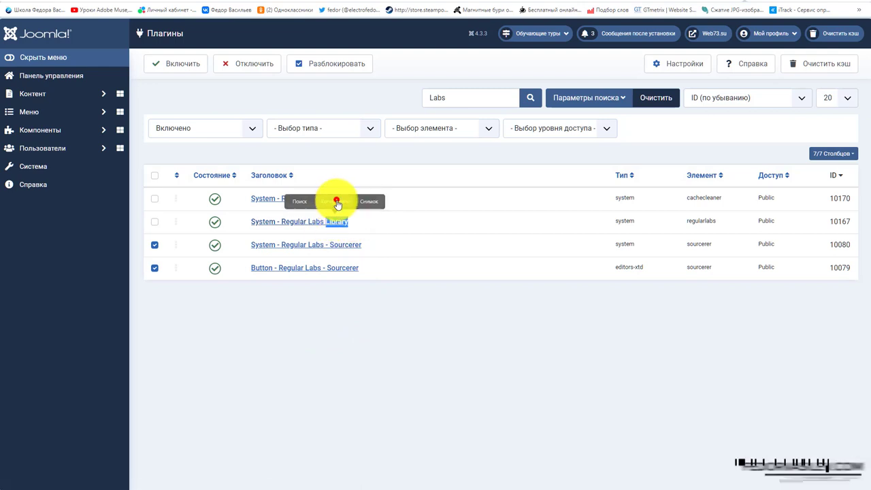
pyautogui.click(335, 196)
pyautogui.doubleClick(459, 100)
pyautogui.press('BackSpace')
pyautogui.rightClick(434, 97)
pyautogui.click(443, 179)
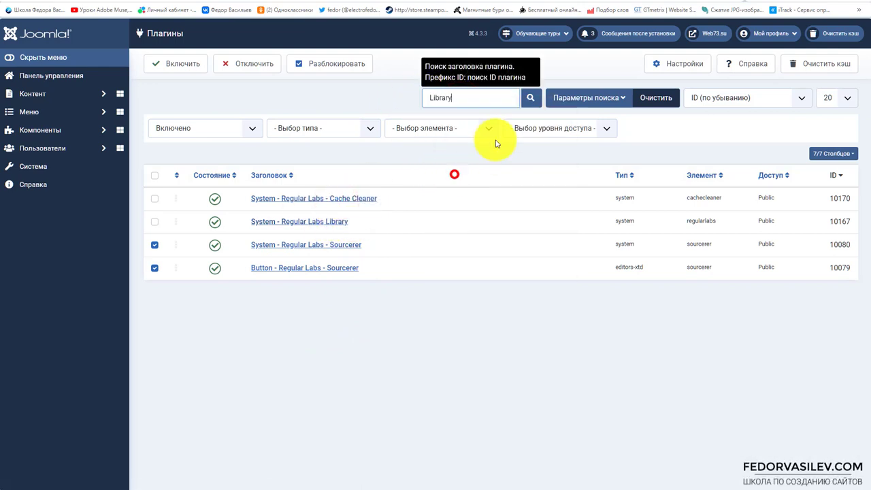
pyautogui.click(530, 97)
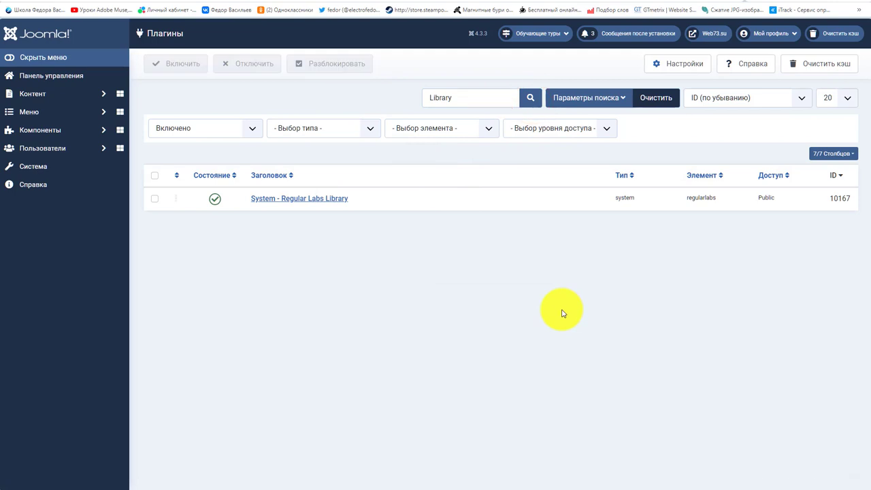
# Filter the "Library" plugin results by the disabled state and return the filter to enabled plugins
pyautogui.click(223, 130)
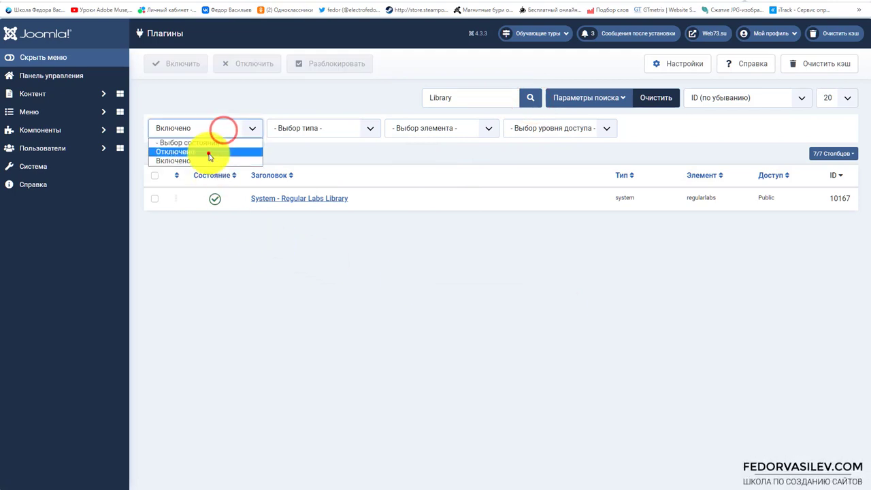
pyautogui.click(208, 152)
pyautogui.click(223, 128)
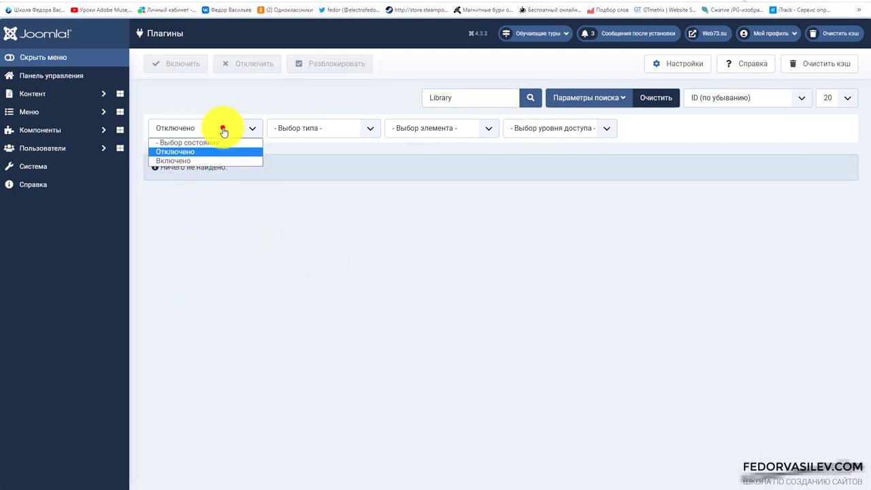
pyautogui.click(210, 163)
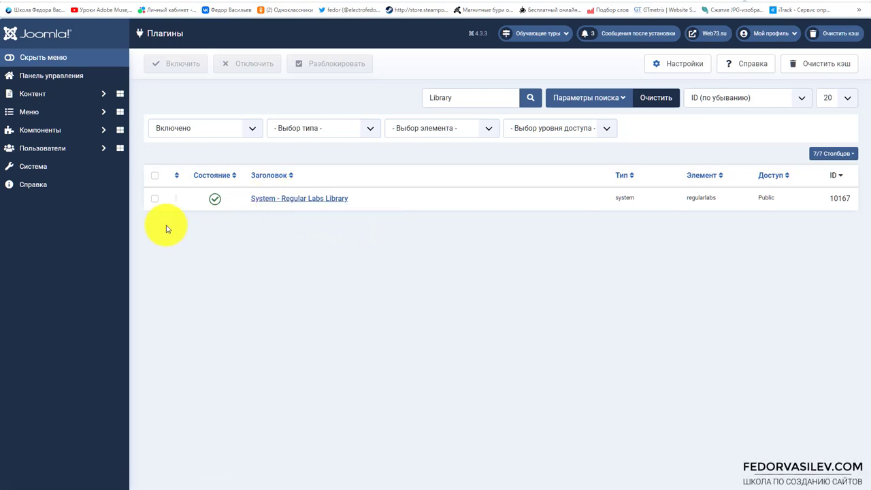
# Open the System overview page and check the database check status under maintenance
pyautogui.click(47, 78)
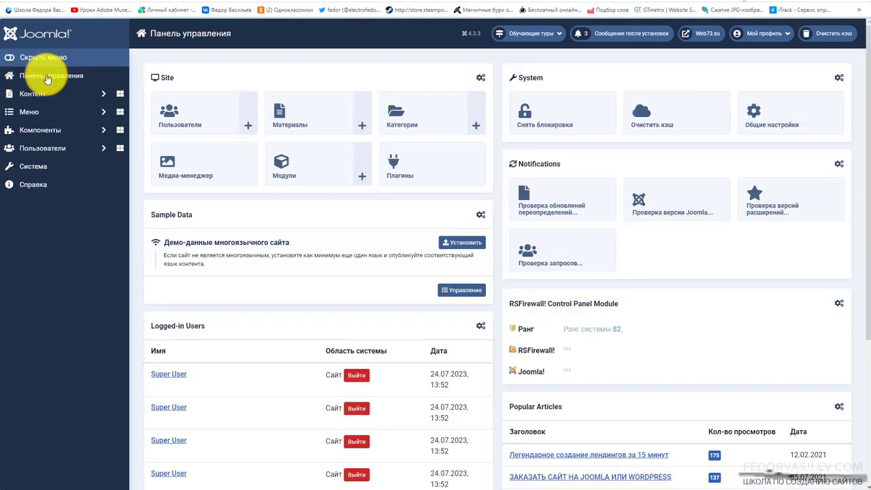
pyautogui.click(41, 176)
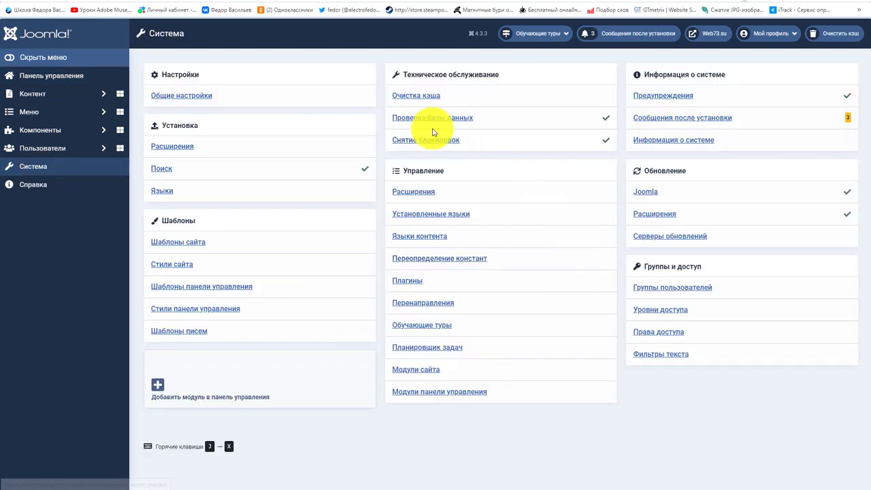
pyautogui.moveTo(485, 119); pyautogui.dragTo(439, 119)
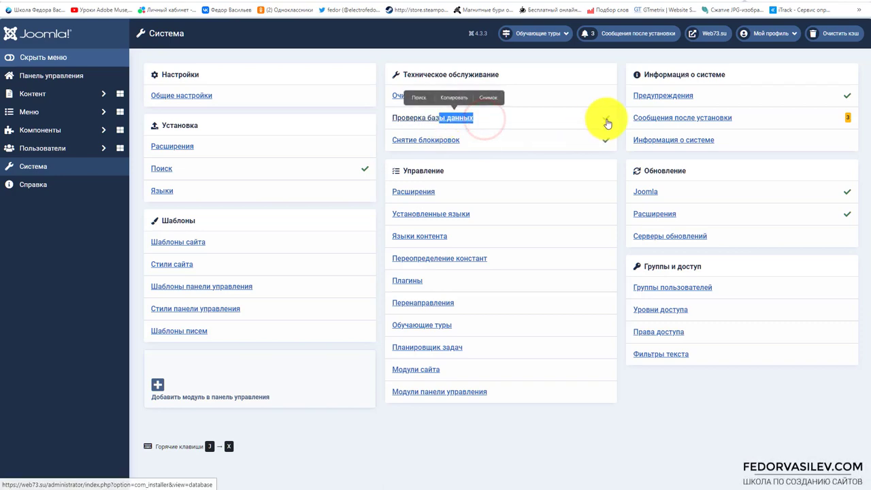
# Review the post-installation messages about .htaccess, multi-factor authentication and HTTP Security Headers, and hide them all
pyautogui.click(681, 117)
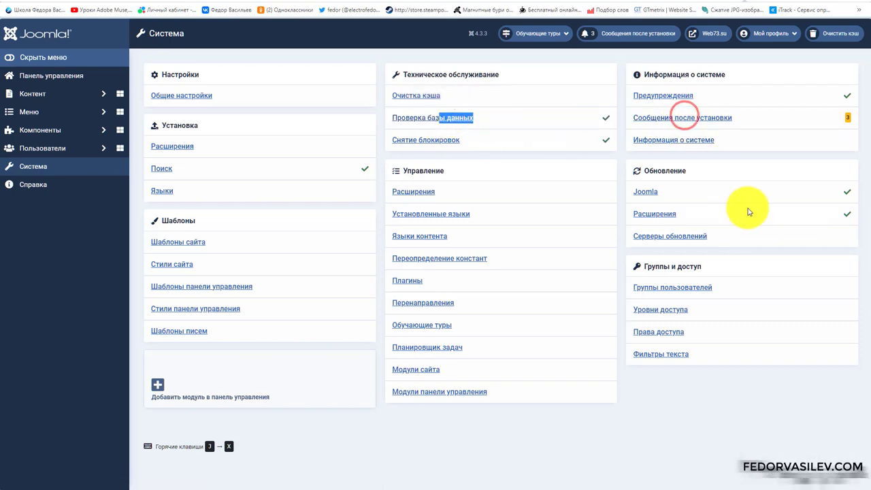
pyautogui.scroll(-1, 204, 204)
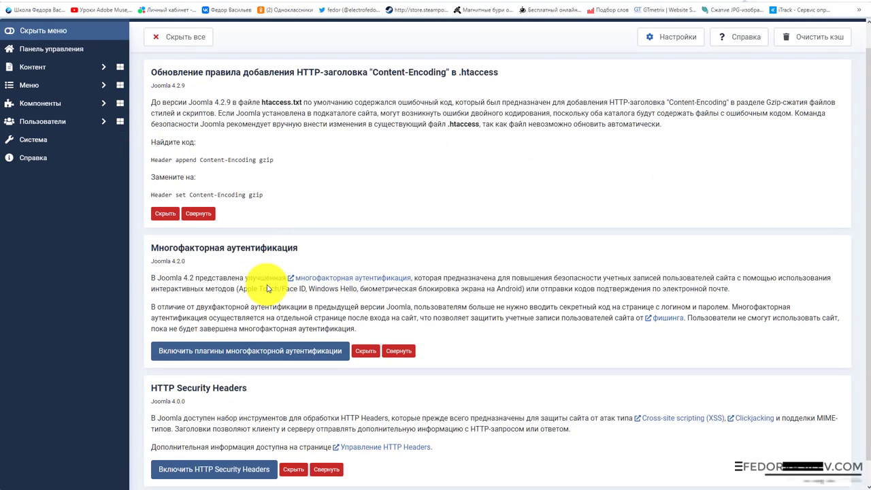
pyautogui.scroll(1, 188, 120)
pyautogui.click(181, 64)
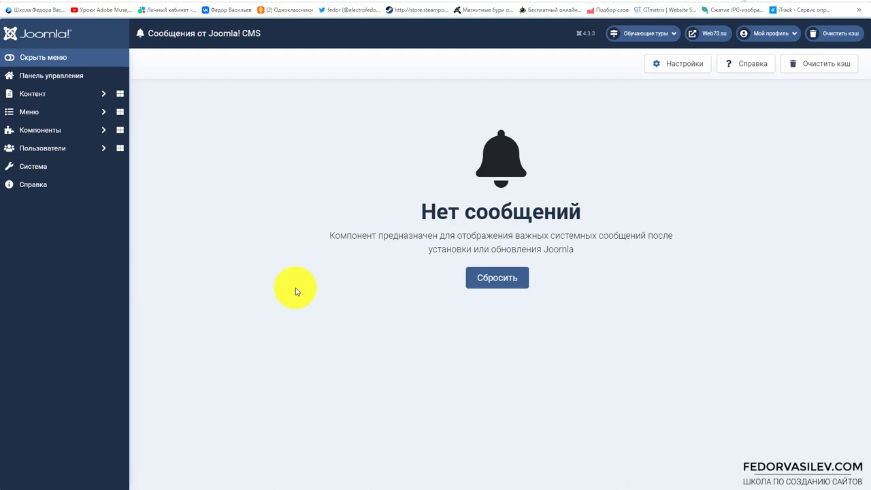
# Open the Forms component and look through its form list with the admin sidebar collapsed and expanded
pyautogui.click(64, 129)
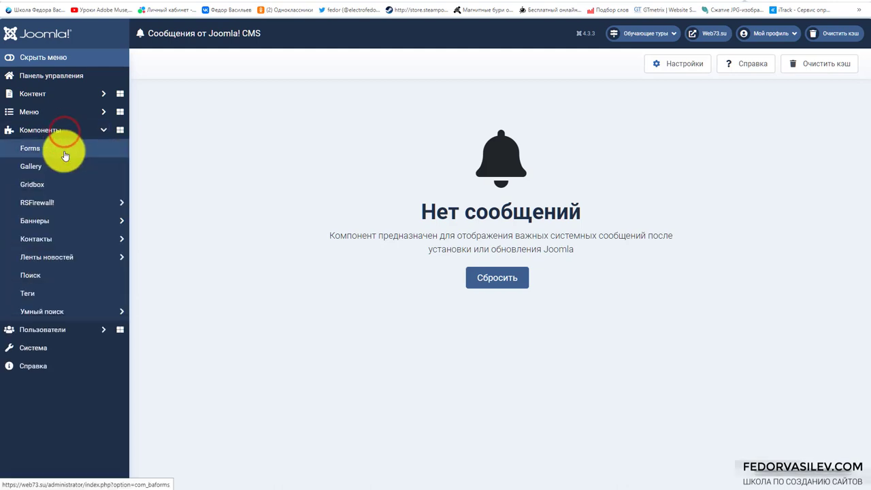
pyautogui.click(65, 155)
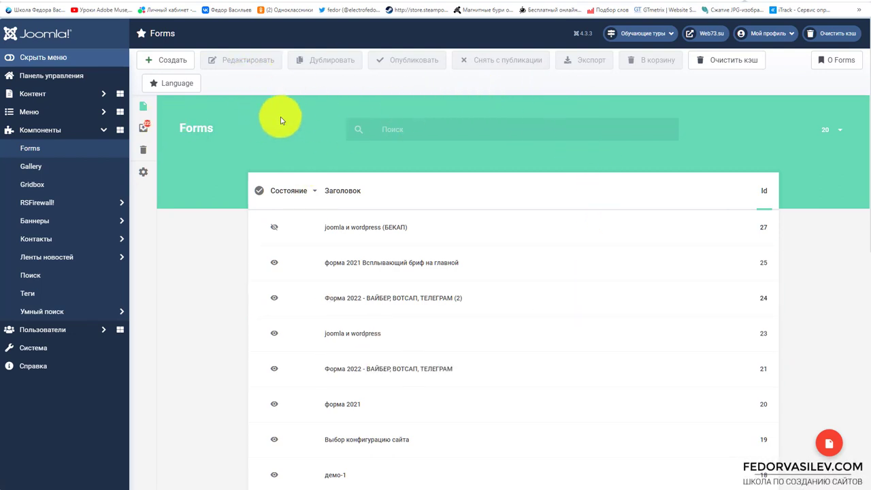
pyautogui.scroll(-10, 282, 122)
pyautogui.scroll(10, 208, 123)
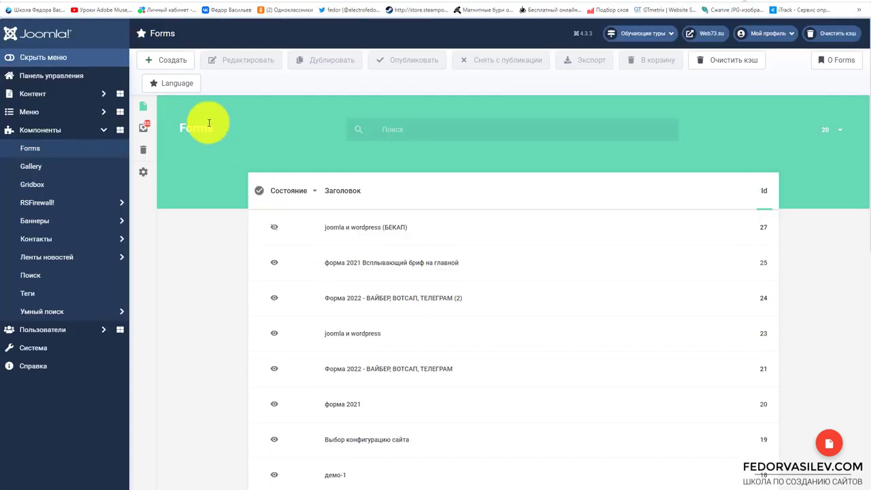
pyautogui.click(29, 60)
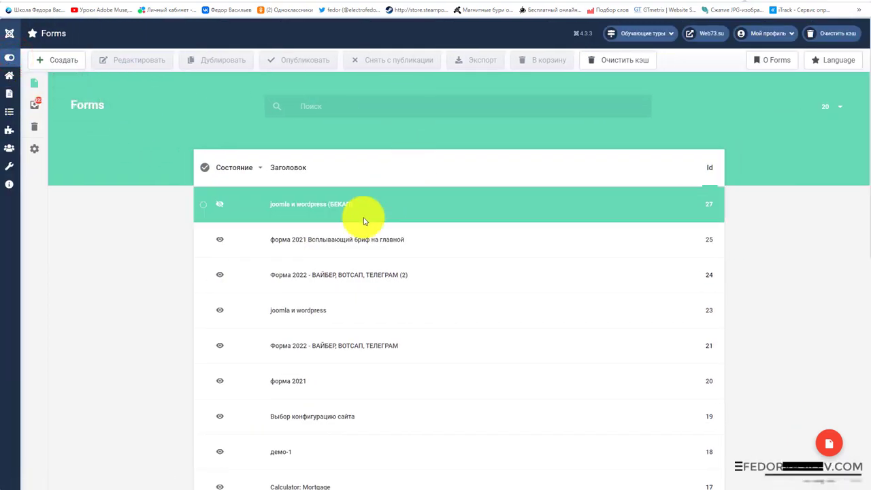
pyautogui.click(9, 58)
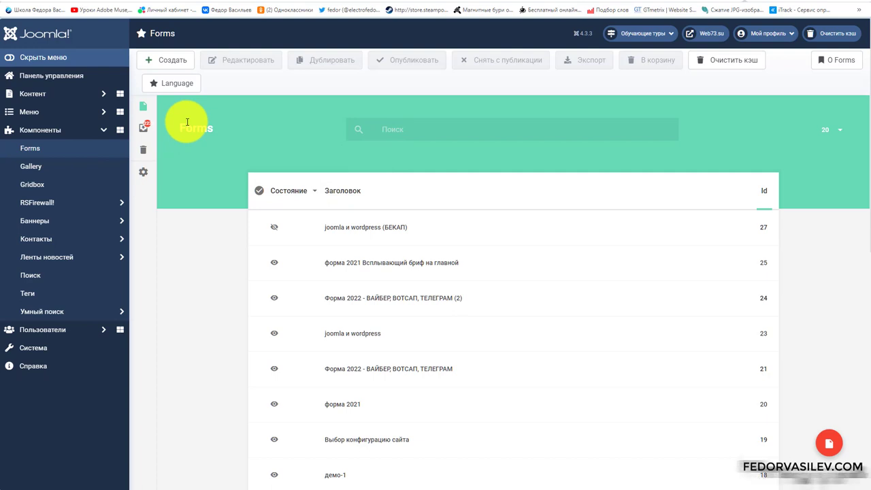
# Open the "Портфолио" gallery in the Gallery component to check its editor, and close it without saving
pyautogui.click(43, 168)
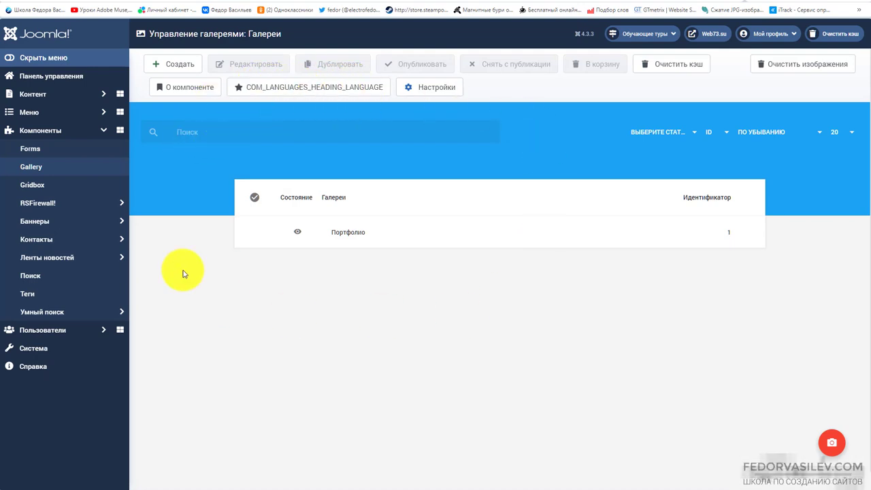
pyautogui.click(342, 234)
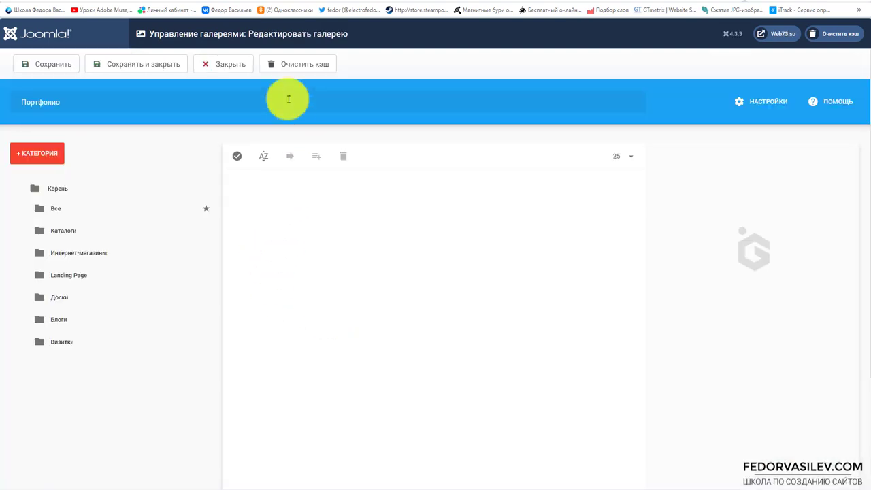
pyautogui.click(230, 66)
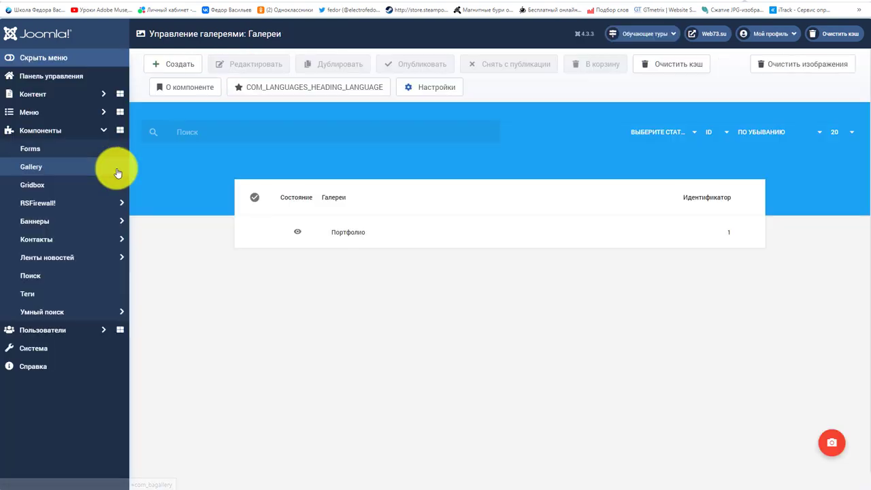
# Open the page "2021" from the Gridbox dashboard in the page editor
pyautogui.click(42, 184)
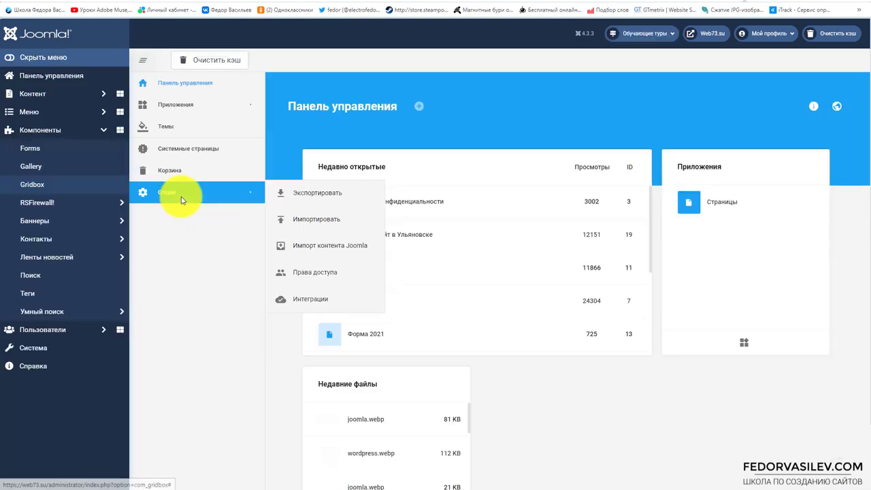
pyautogui.click(14, 57)
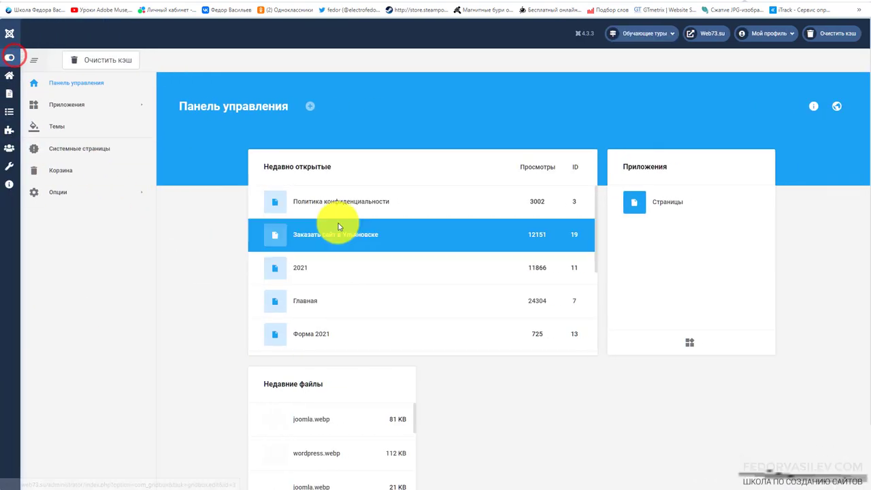
pyautogui.click(300, 267)
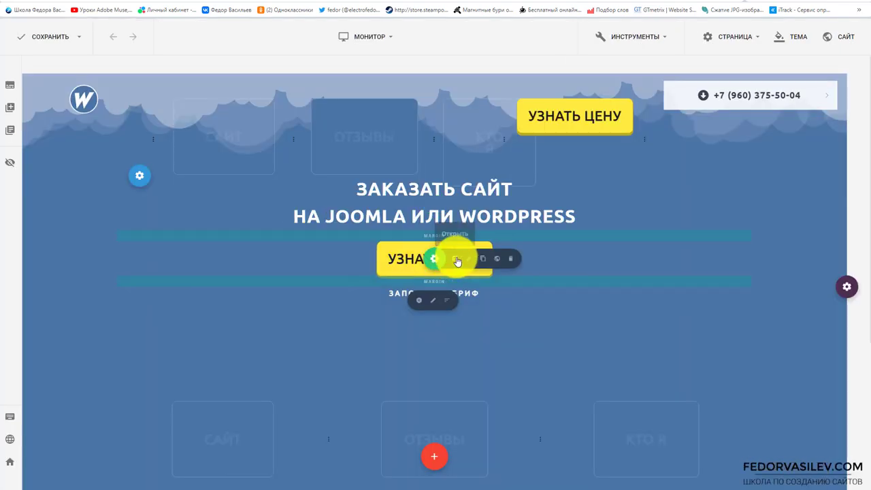
# Inspect the settings of the central "Узнать цену" popup button, close them, and return to the Gridbox dashboard
pyautogui.click(469, 258)
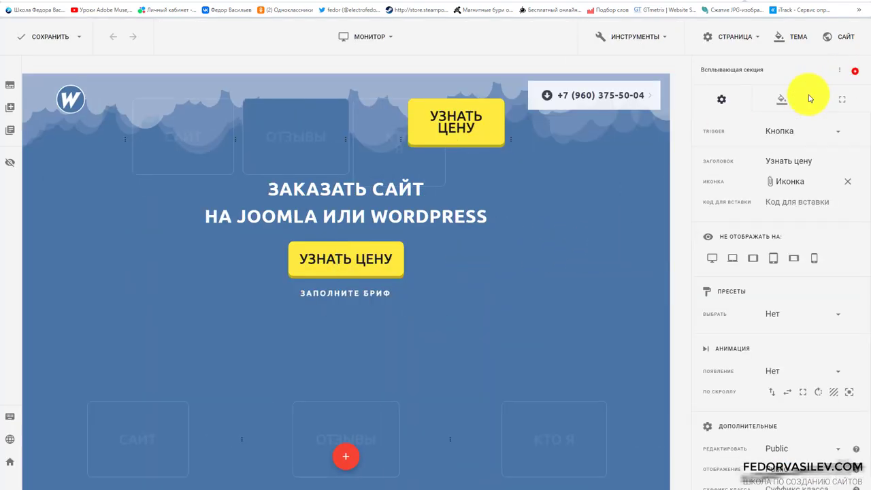
pyautogui.click(851, 72)
pyautogui.scroll(-3, 236, 147)
pyautogui.scroll(3, 236, 151)
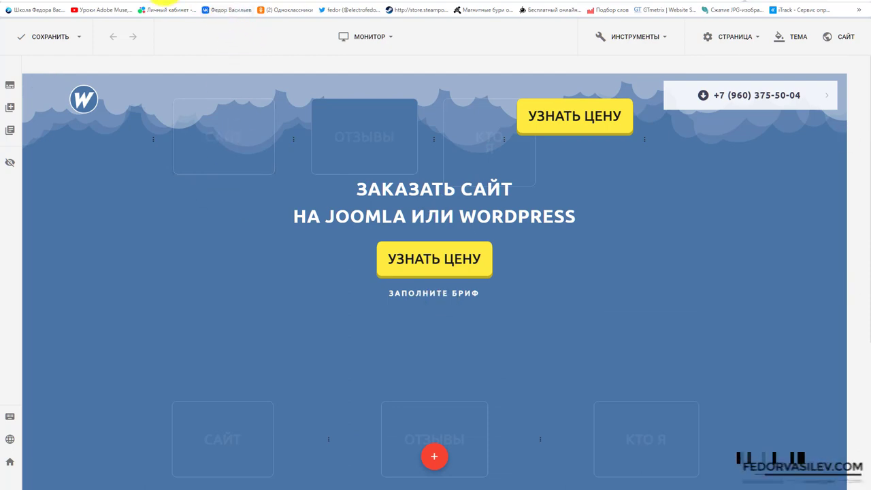
pyautogui.hotkey('ctrl', 'Tab')
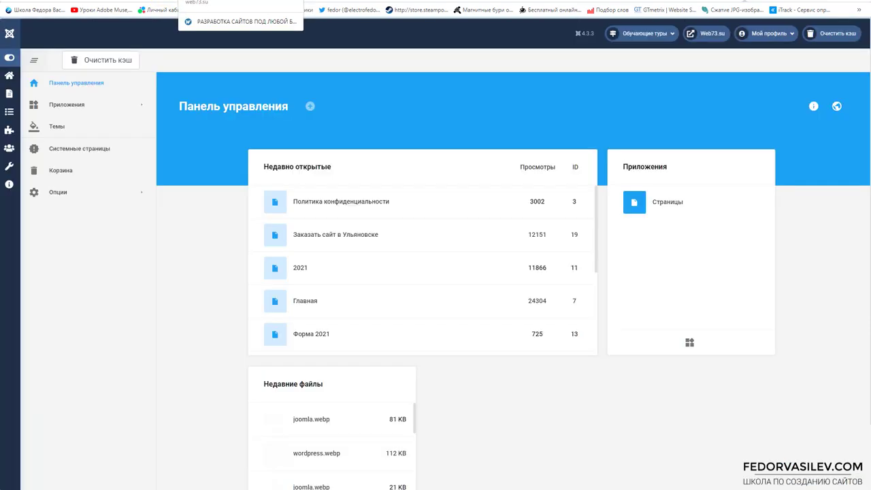
# Open the RSFirewall! system overview and review its blocked-attacks chart and system log section
pyautogui.click(9, 57)
pyautogui.click(42, 202)
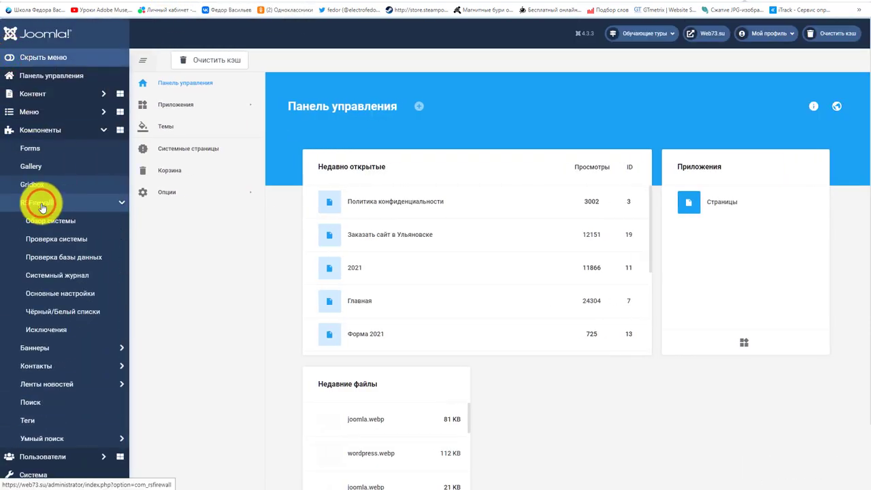
pyautogui.click(42, 225)
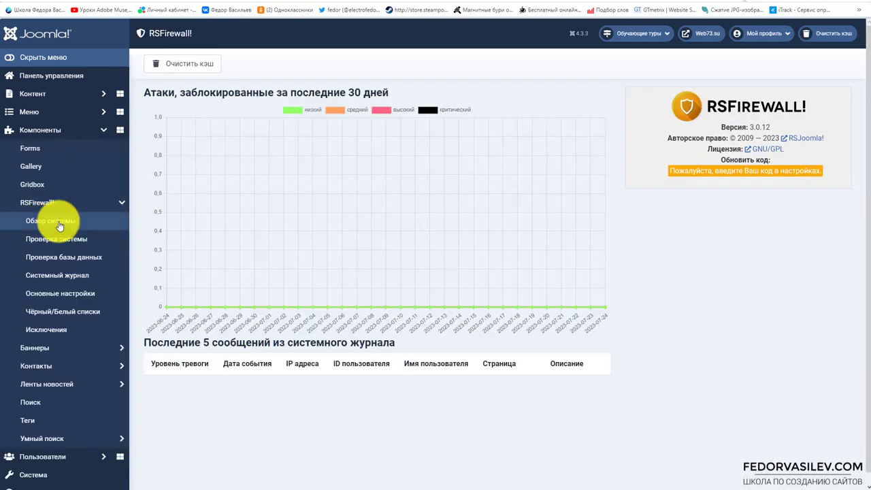
pyautogui.scroll(-1, 381, 327)
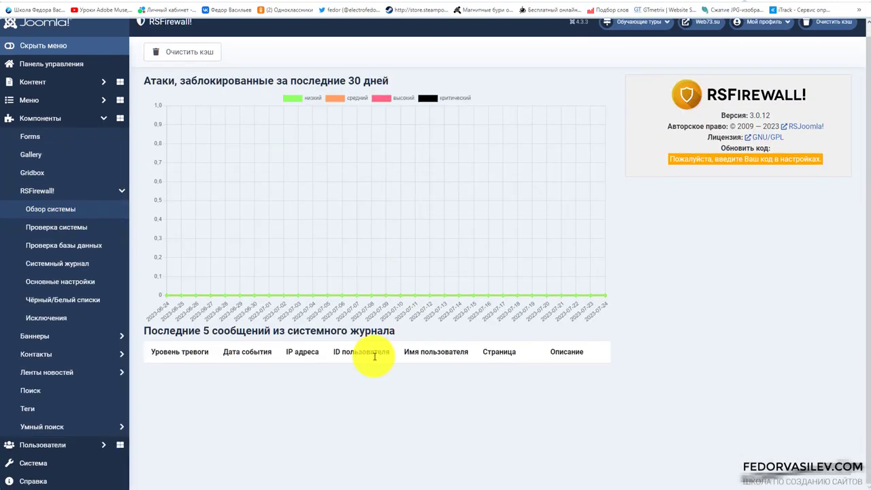
pyautogui.scroll(1, 350, 306)
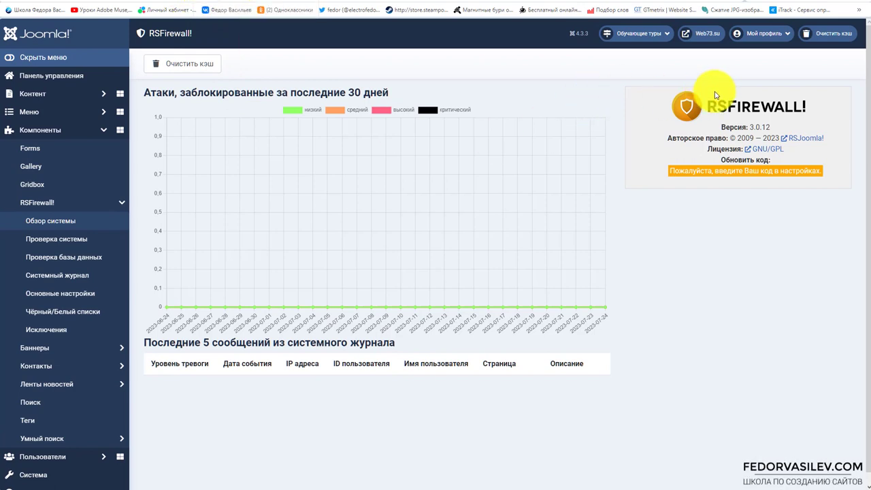
# Clear the site cache and the browser cache for all time, and reload the public home page
pyautogui.click(828, 34)
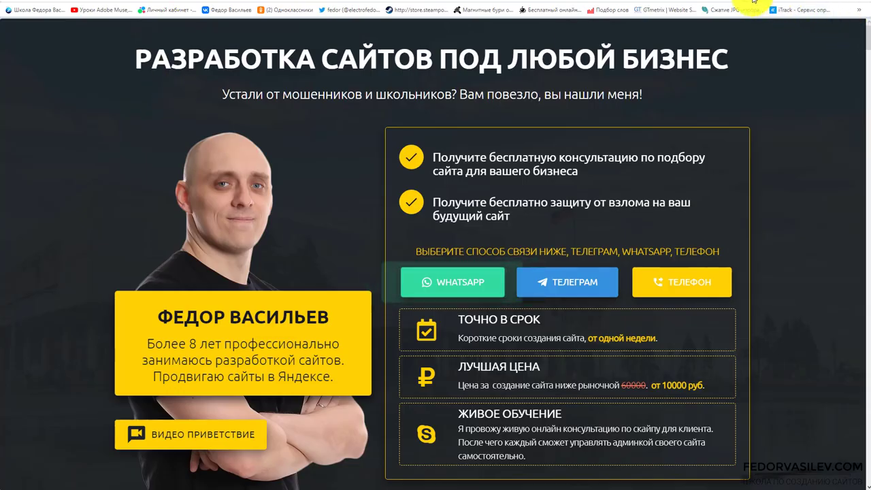
pyautogui.click(753, 0)
pyautogui.click(754, 58)
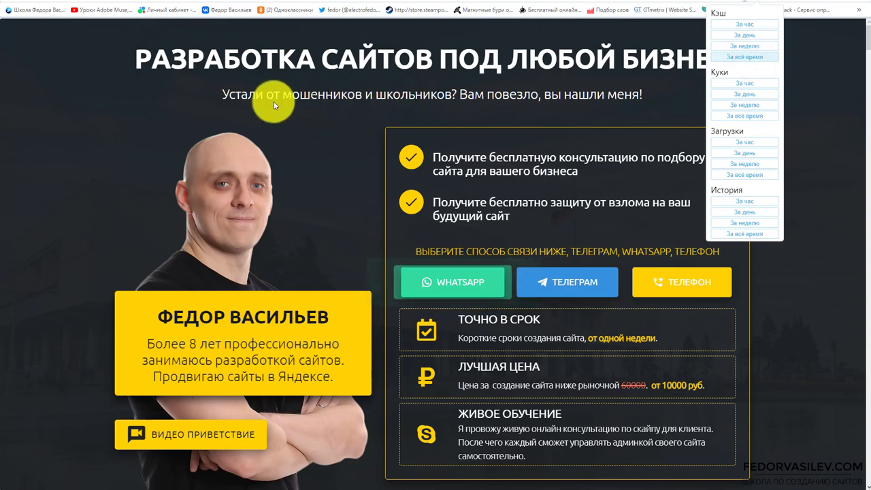
pyautogui.click(79, 89)
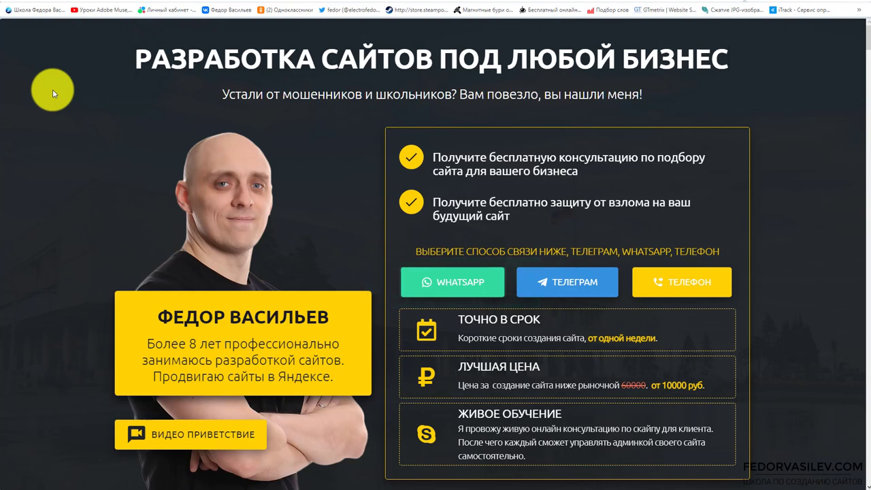
pyautogui.press('F5')
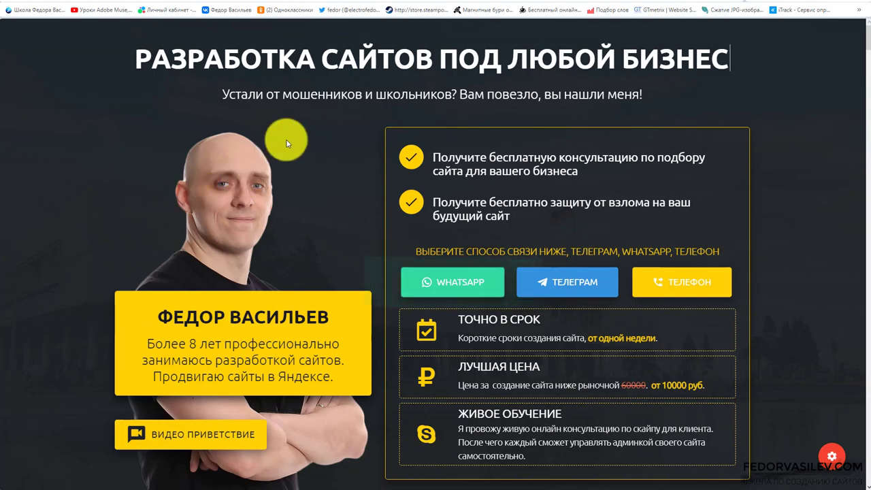
# Review the whole public home page, from the hero block through reviews, client cases and pricing to the FAQ and footer, and return to its beginning
pyautogui.scroll(-9, 286, 143)
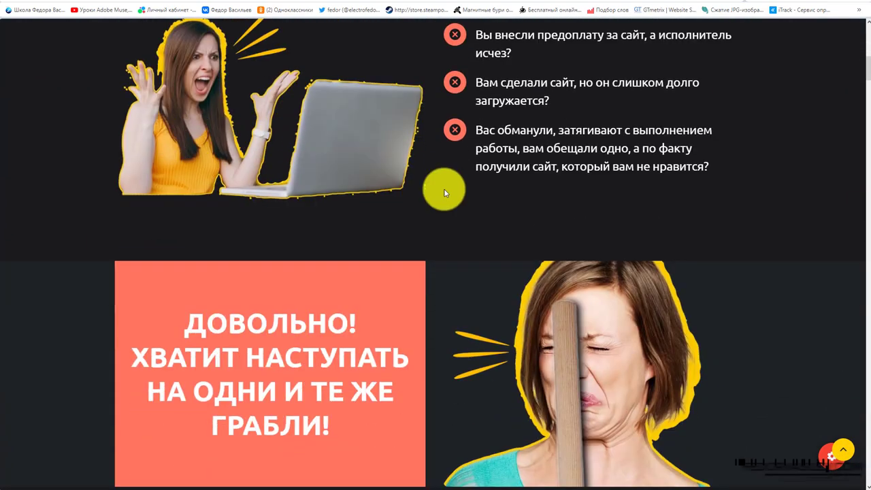
pyautogui.scroll(-2, 443, 192)
pyautogui.scroll(-5, 376, 190)
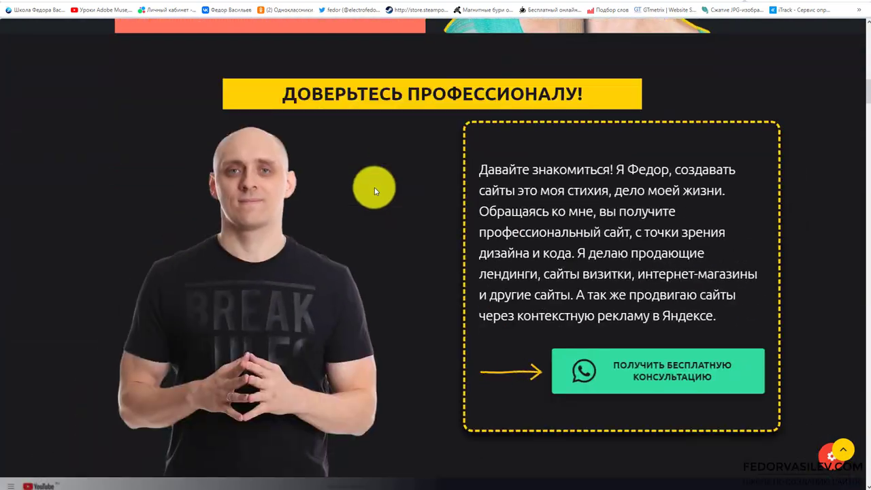
pyautogui.scroll(-16, 328, 139)
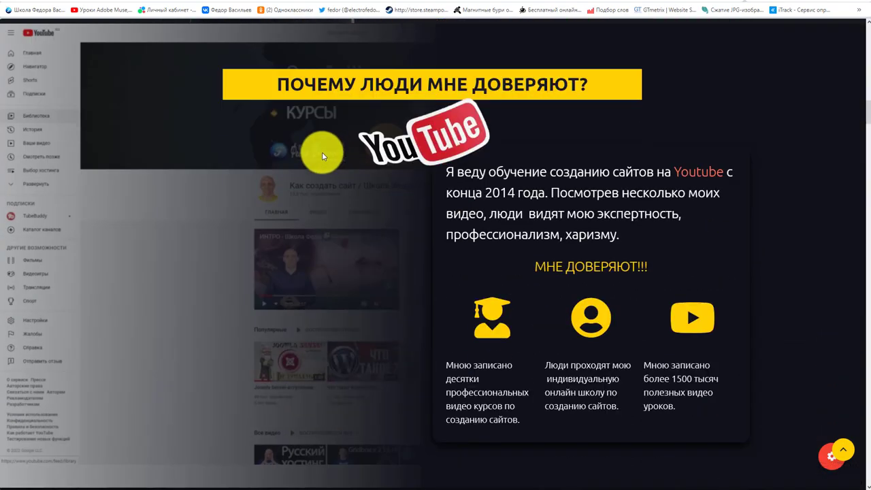
pyautogui.scroll(-13, 389, 288)
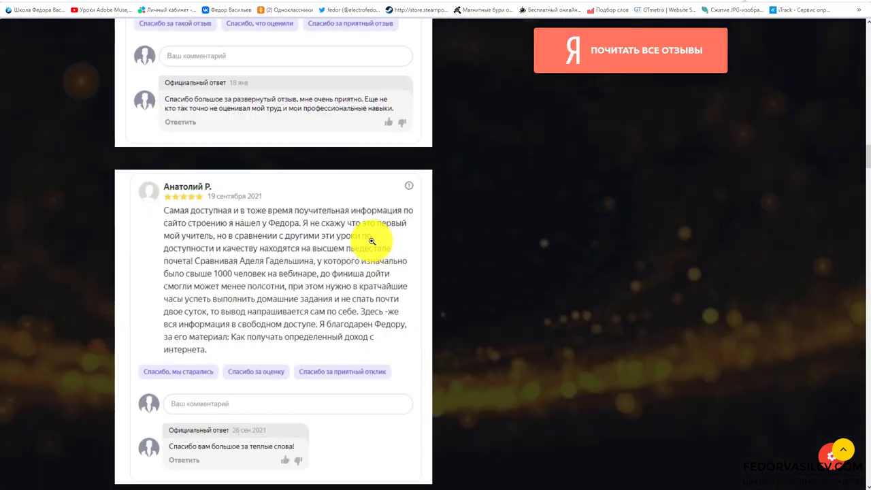
pyautogui.scroll(-3, 339, 198)
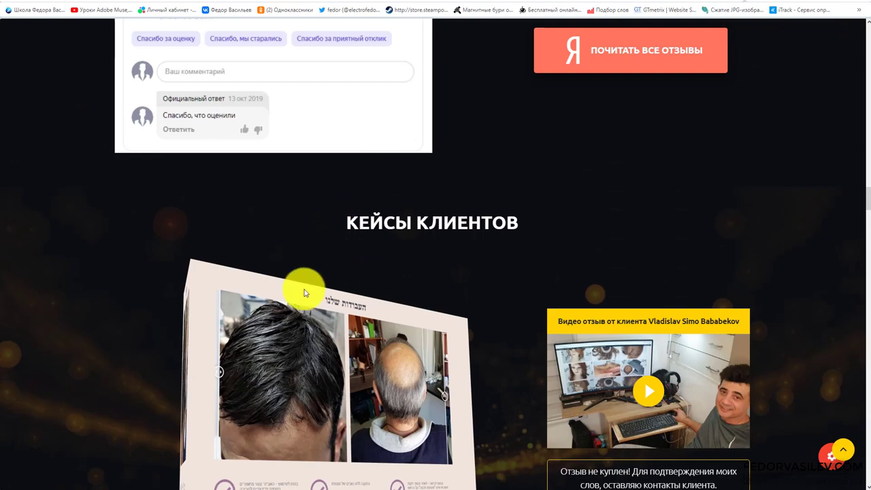
pyautogui.scroll(-8, 304, 293)
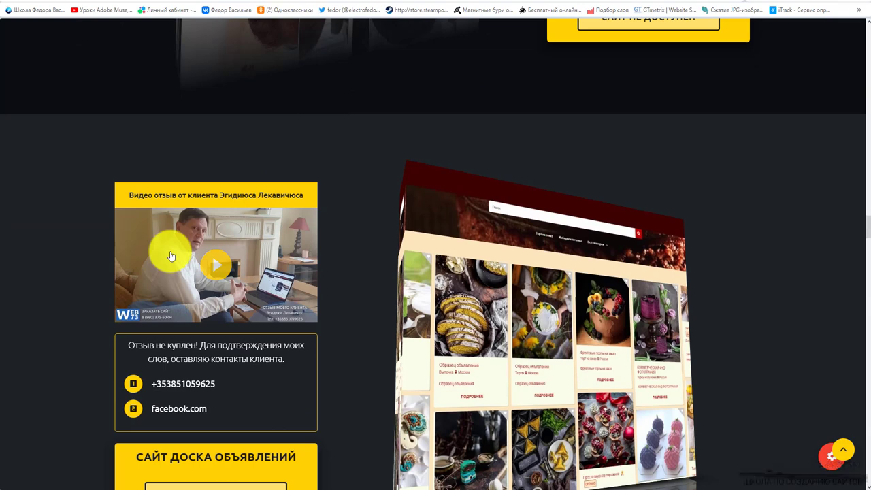
pyautogui.scroll(-20, 214, 204)
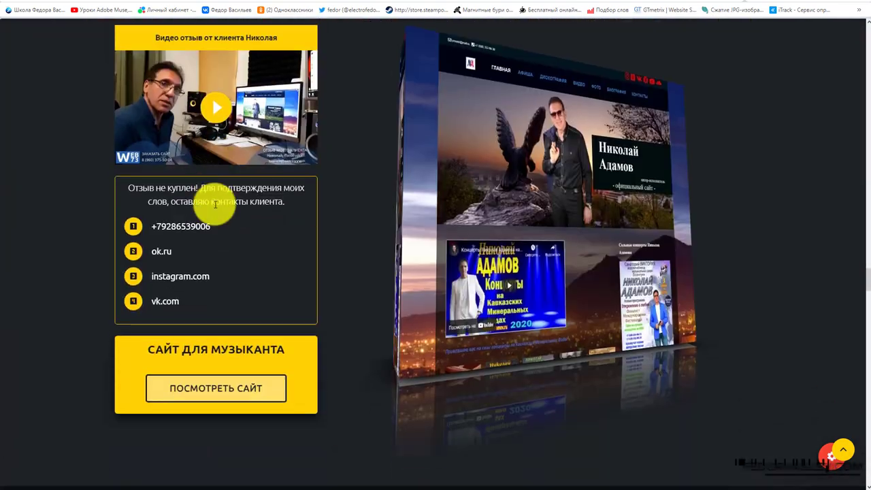
pyautogui.scroll(-20, 215, 204)
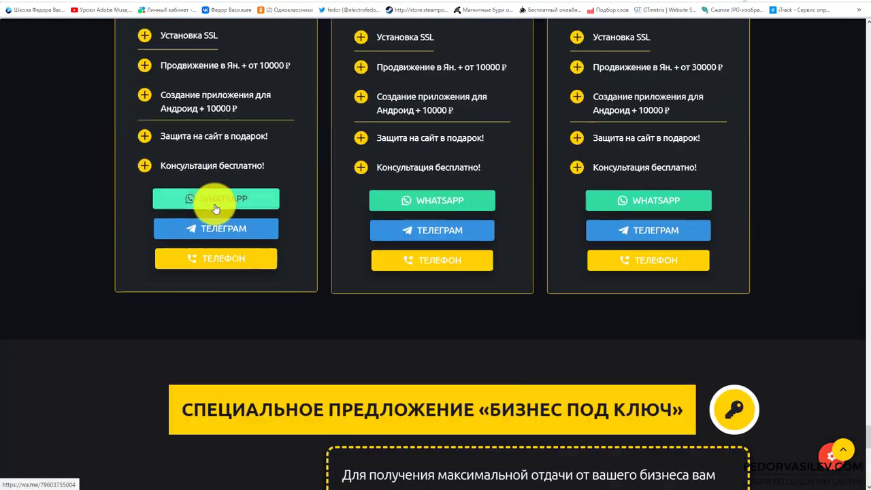
pyautogui.scroll(-12, 215, 204)
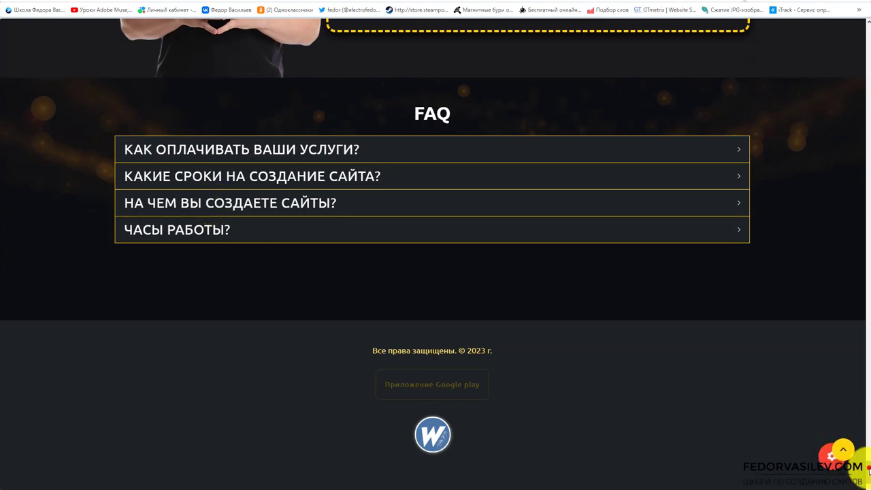
pyautogui.moveTo(867, 466); pyautogui.dragTo(868, 27)
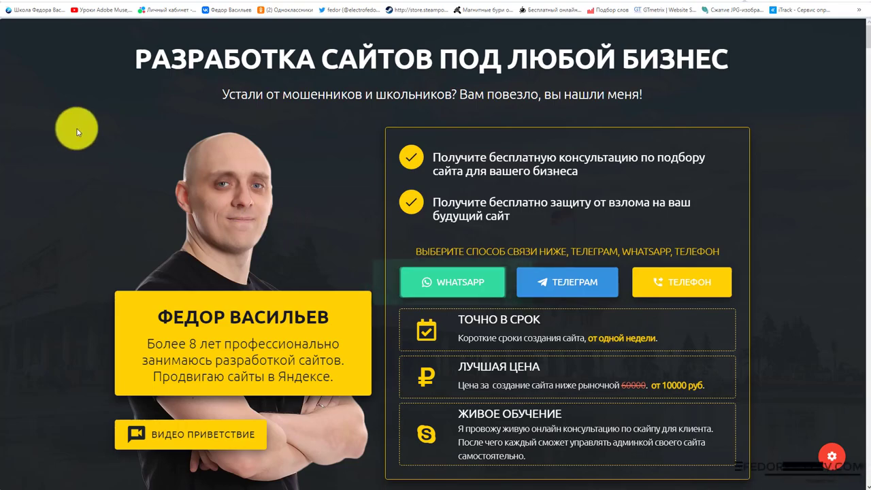
# Recheck the layout and animated blocks of the home page's opening sections as far as "Почему люди мне доверяют?", and return to the hero block
pyautogui.scroll(-6, 77, 128)
pyautogui.scroll(-5, 657, 306)
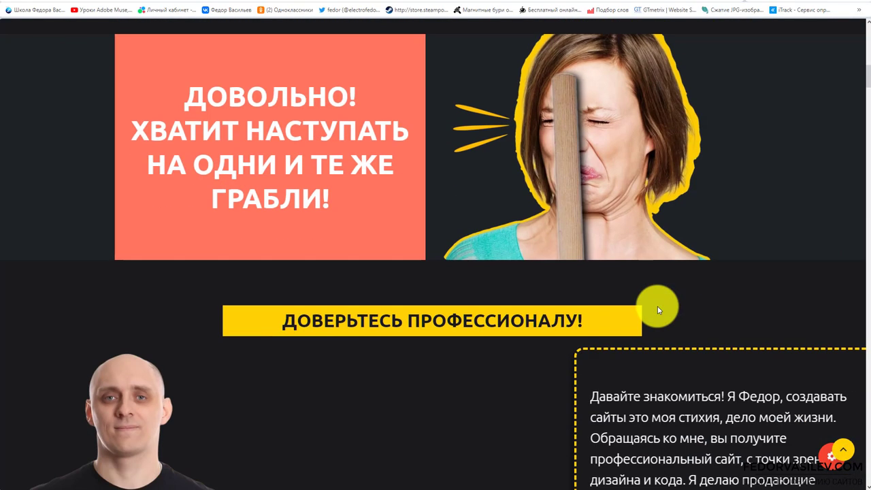
pyautogui.scroll(-5, 657, 307)
pyautogui.scroll(-2, 124, 279)
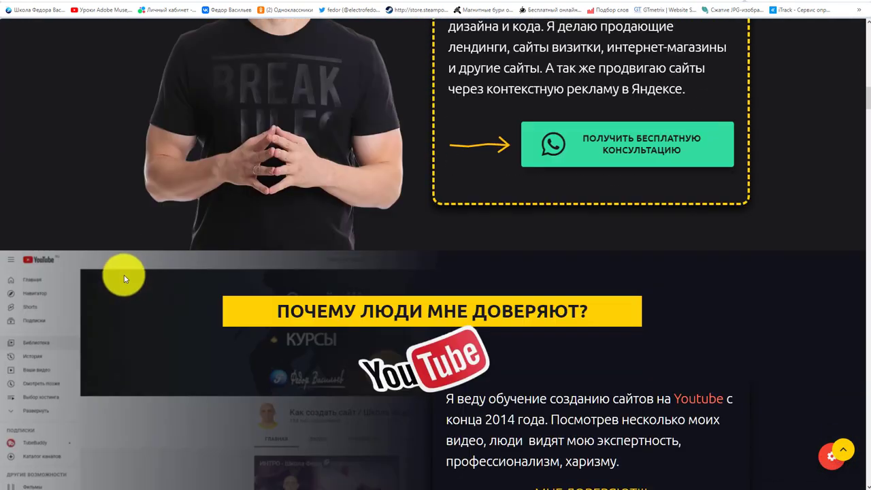
pyautogui.scroll(15, 124, 274)
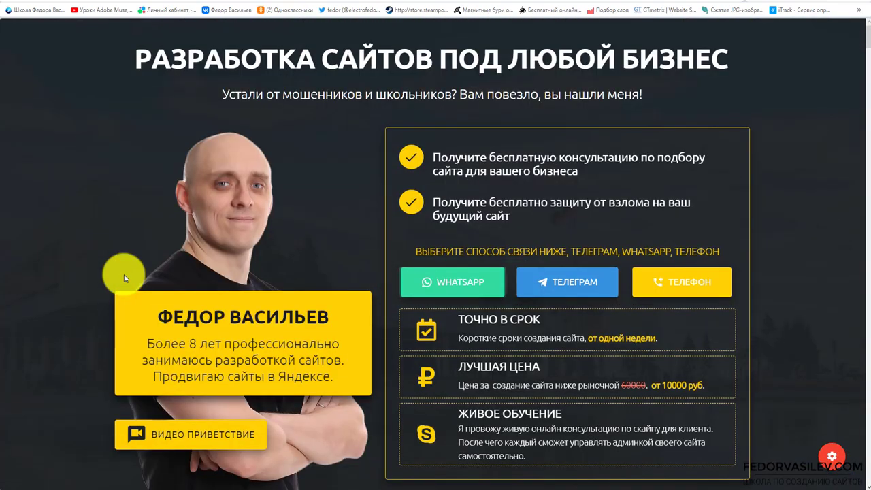